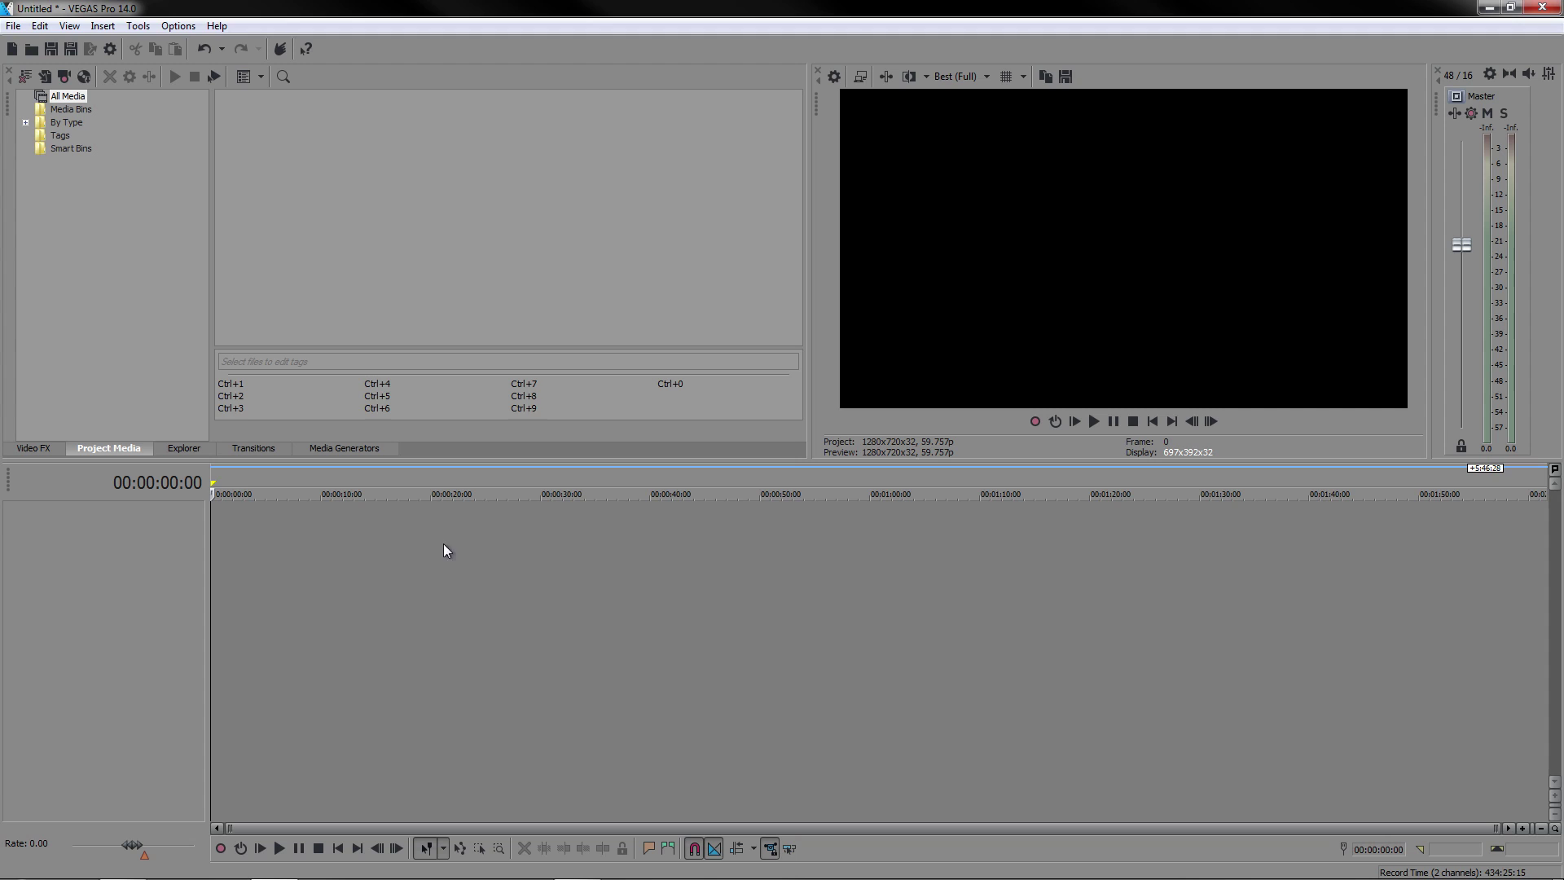
pyautogui.click(13, 25)
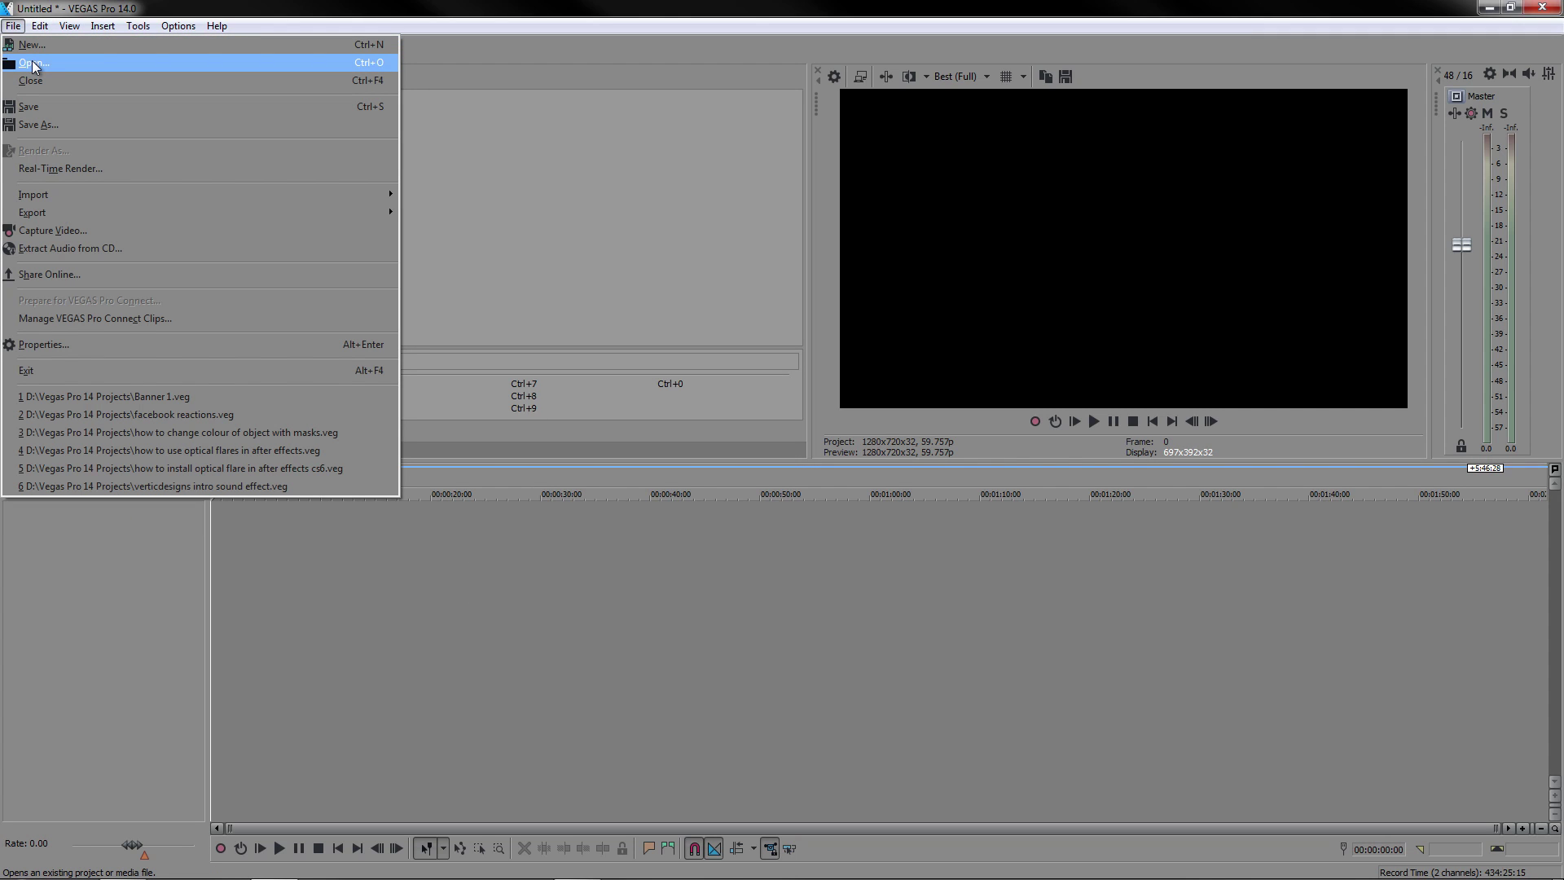
pyautogui.click(522, 561)
pyautogui.click(521, 560)
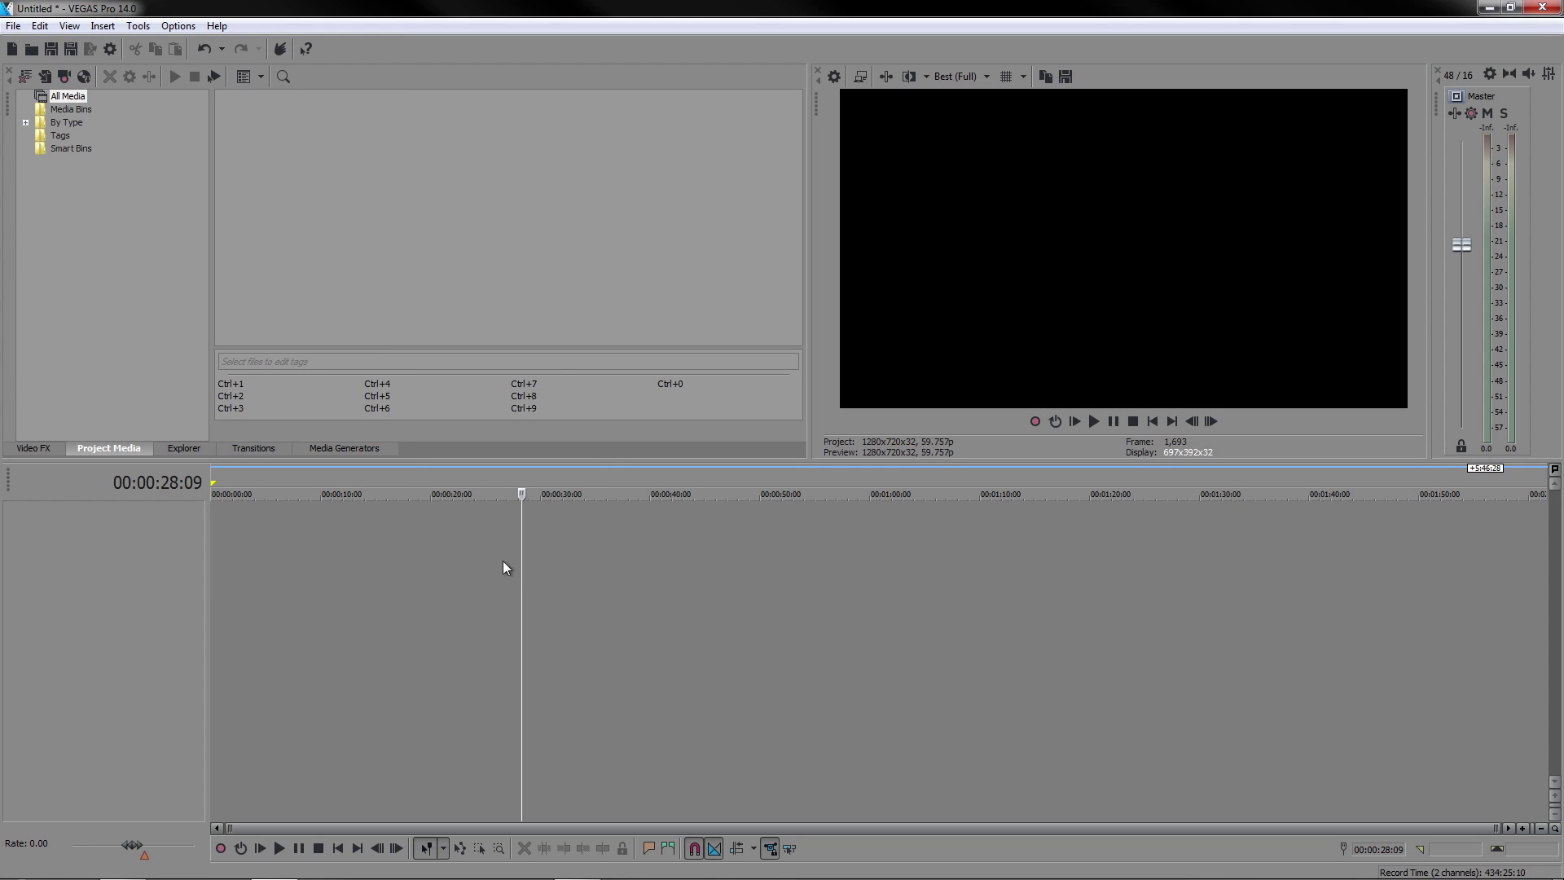
# Place GRID2.mp4 from the file explorer at the start of the empty timeline and return the playhead to the project start
pyautogui.click(122, 863)
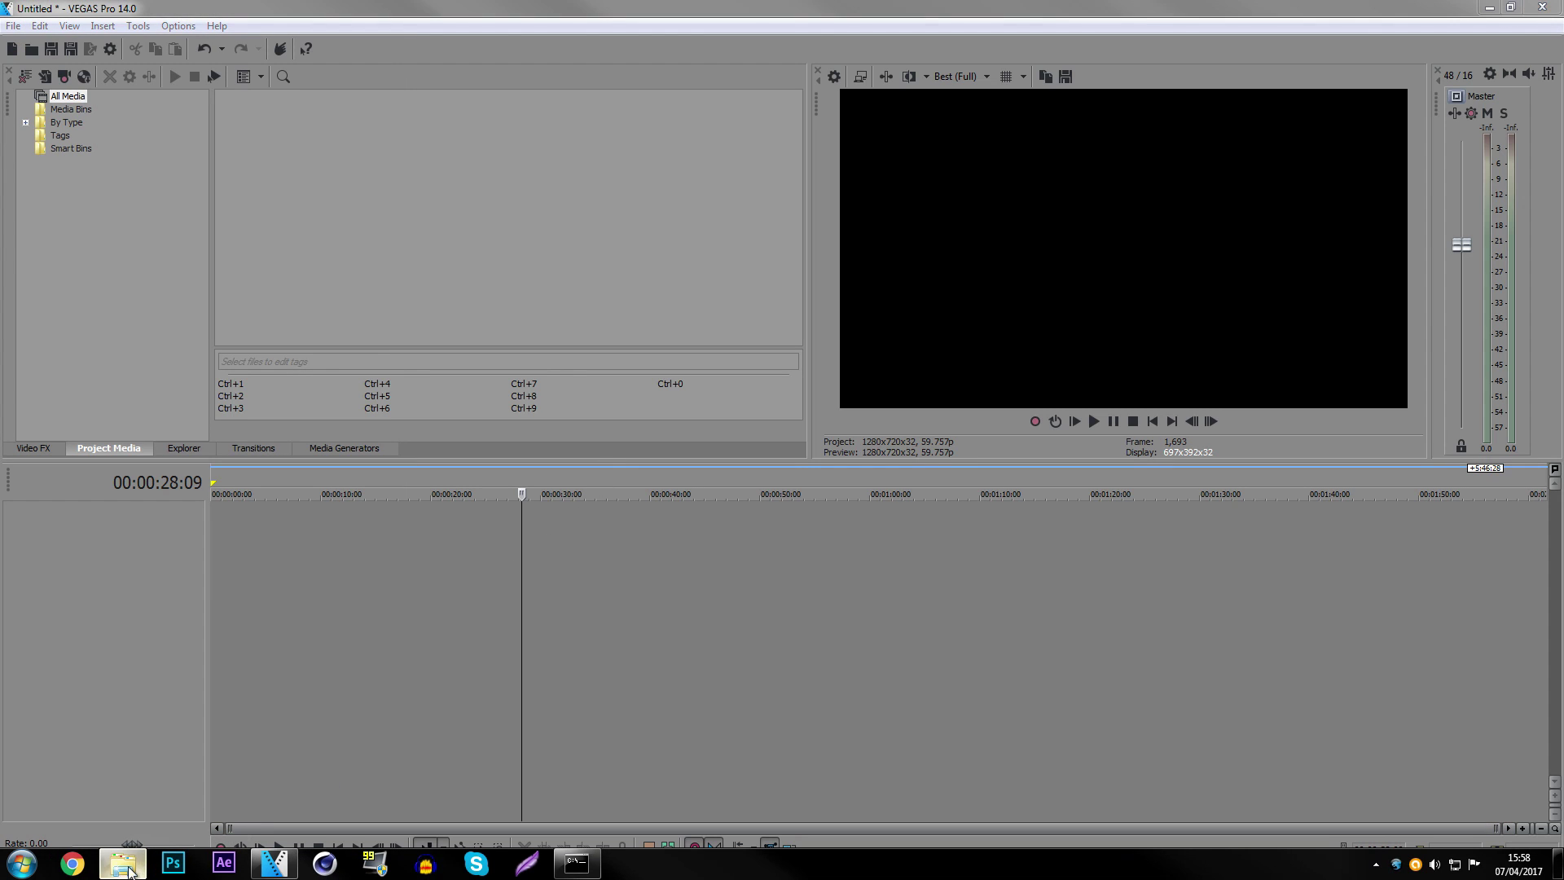
pyautogui.moveTo(618, 284); pyautogui.dragTo(189, 565)
pyautogui.click(283, 567)
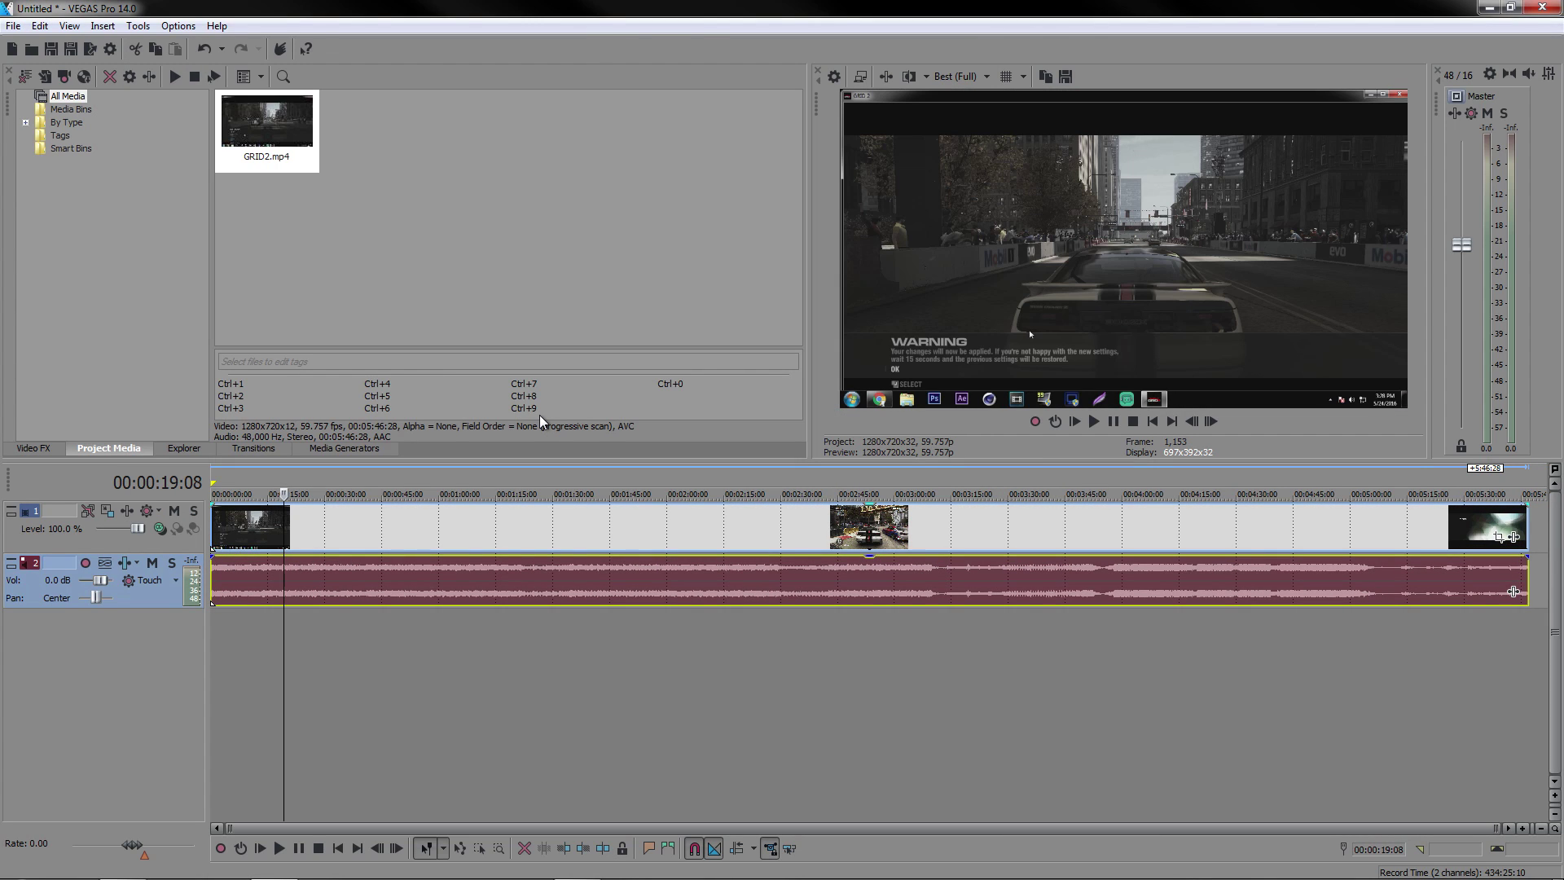
pyautogui.click(1153, 422)
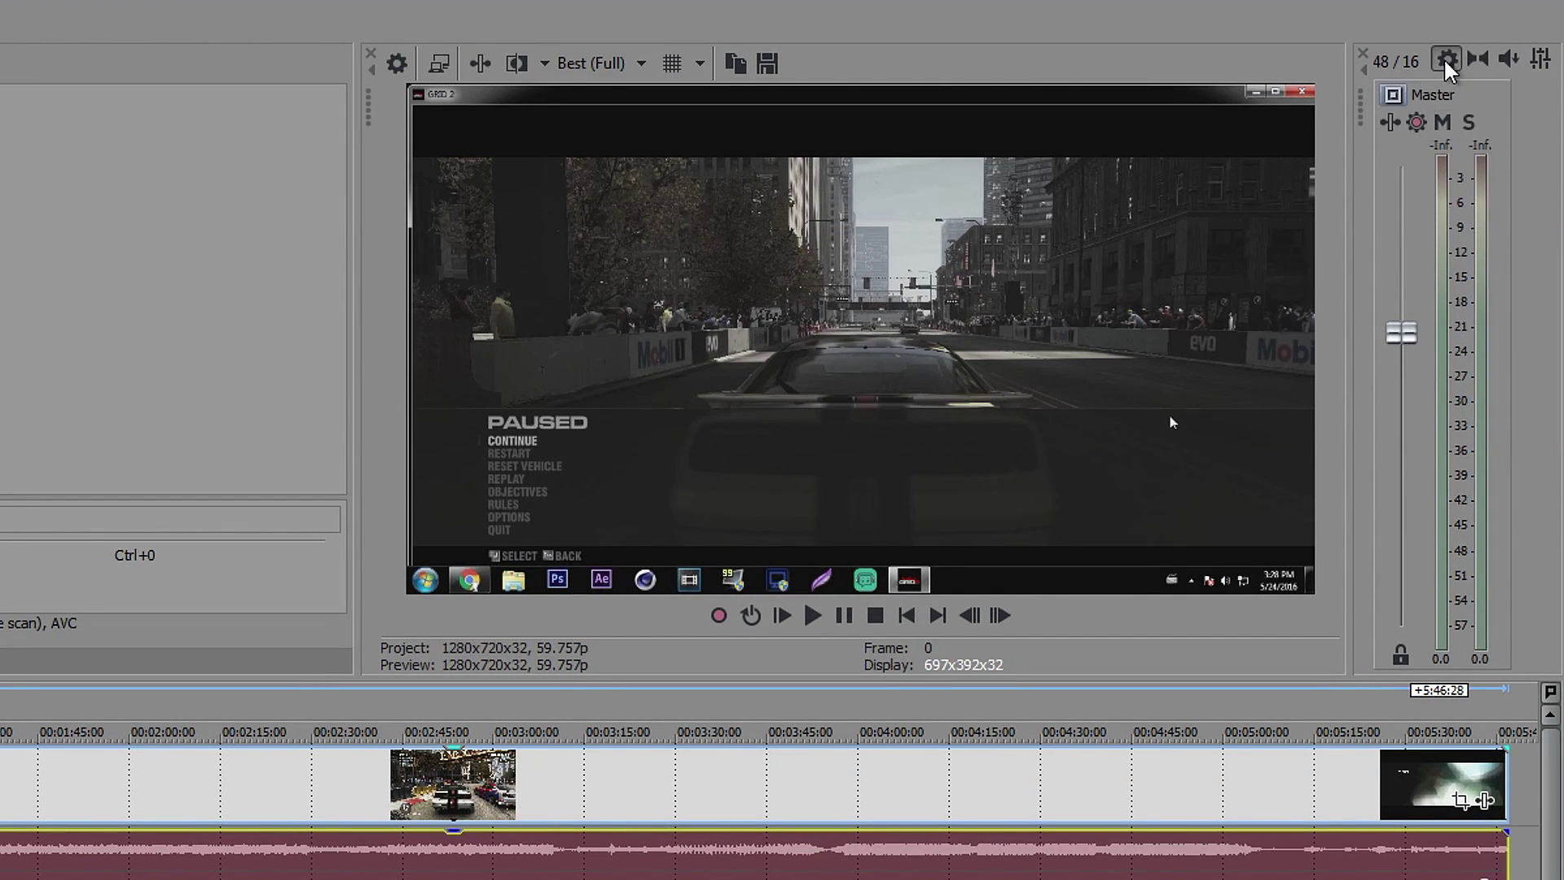
# Set the project's video frame rate to 60 fps and its resample mode to Disable resample
pyautogui.click(1447, 60)
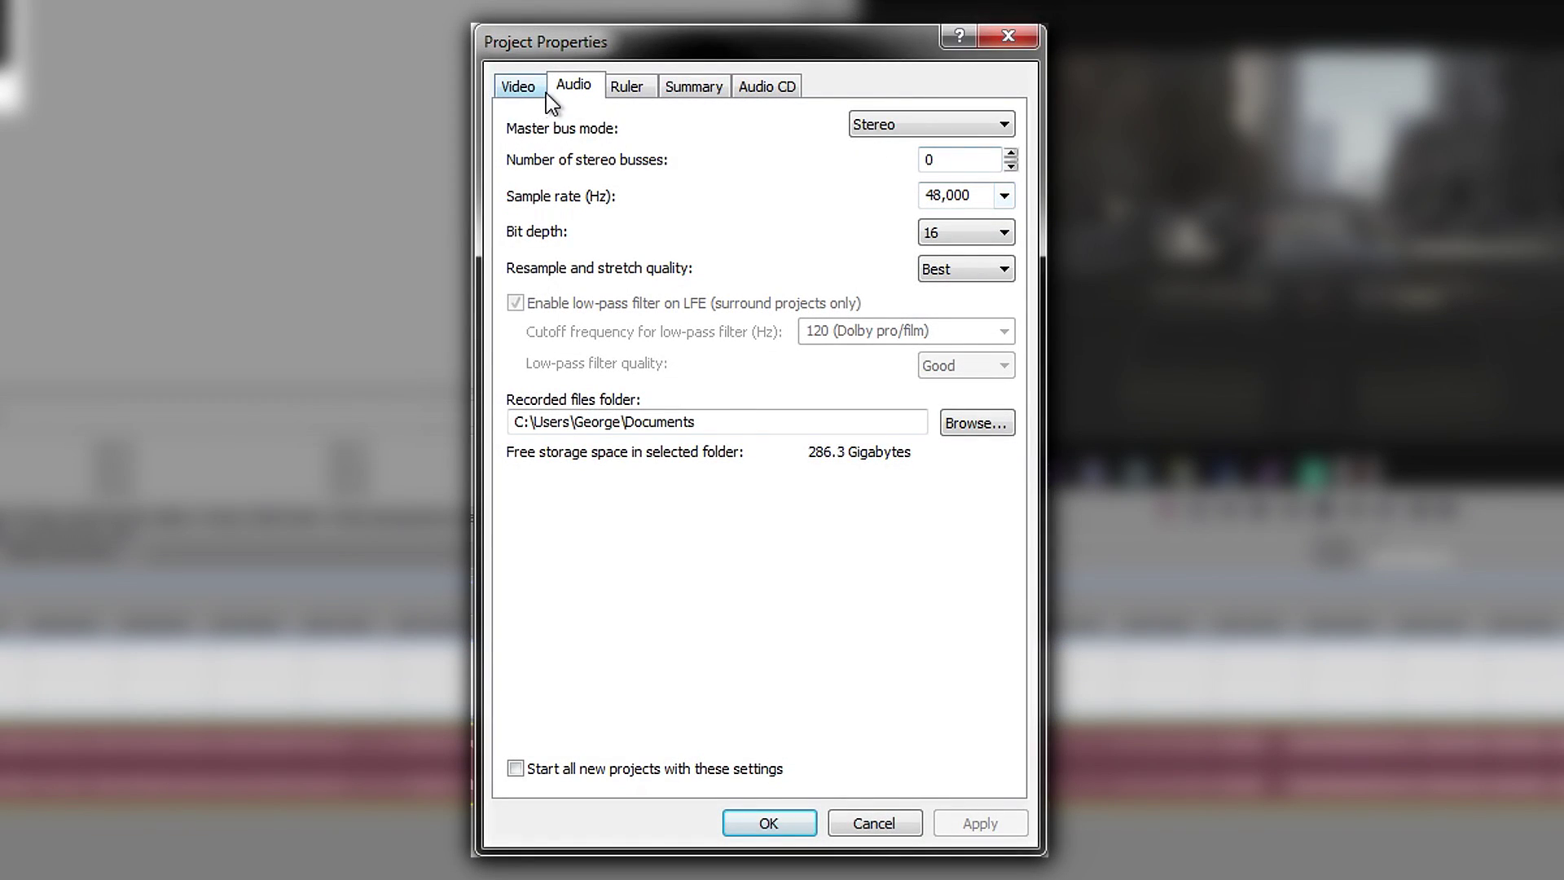
pyautogui.click(544, 92)
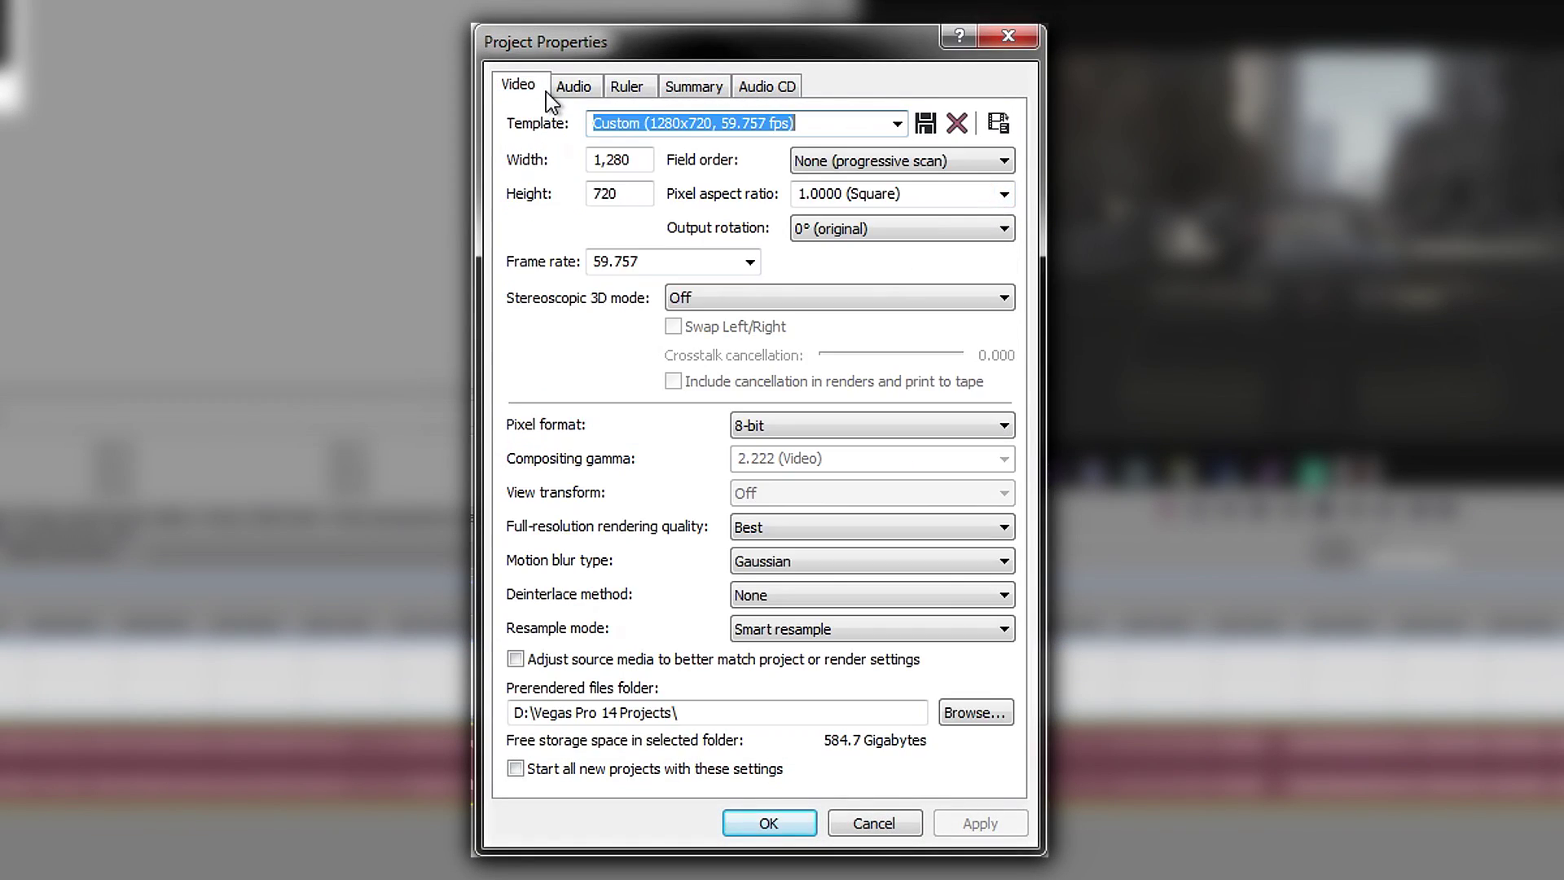
pyautogui.doubleClick(646, 261)
pyautogui.write('60')
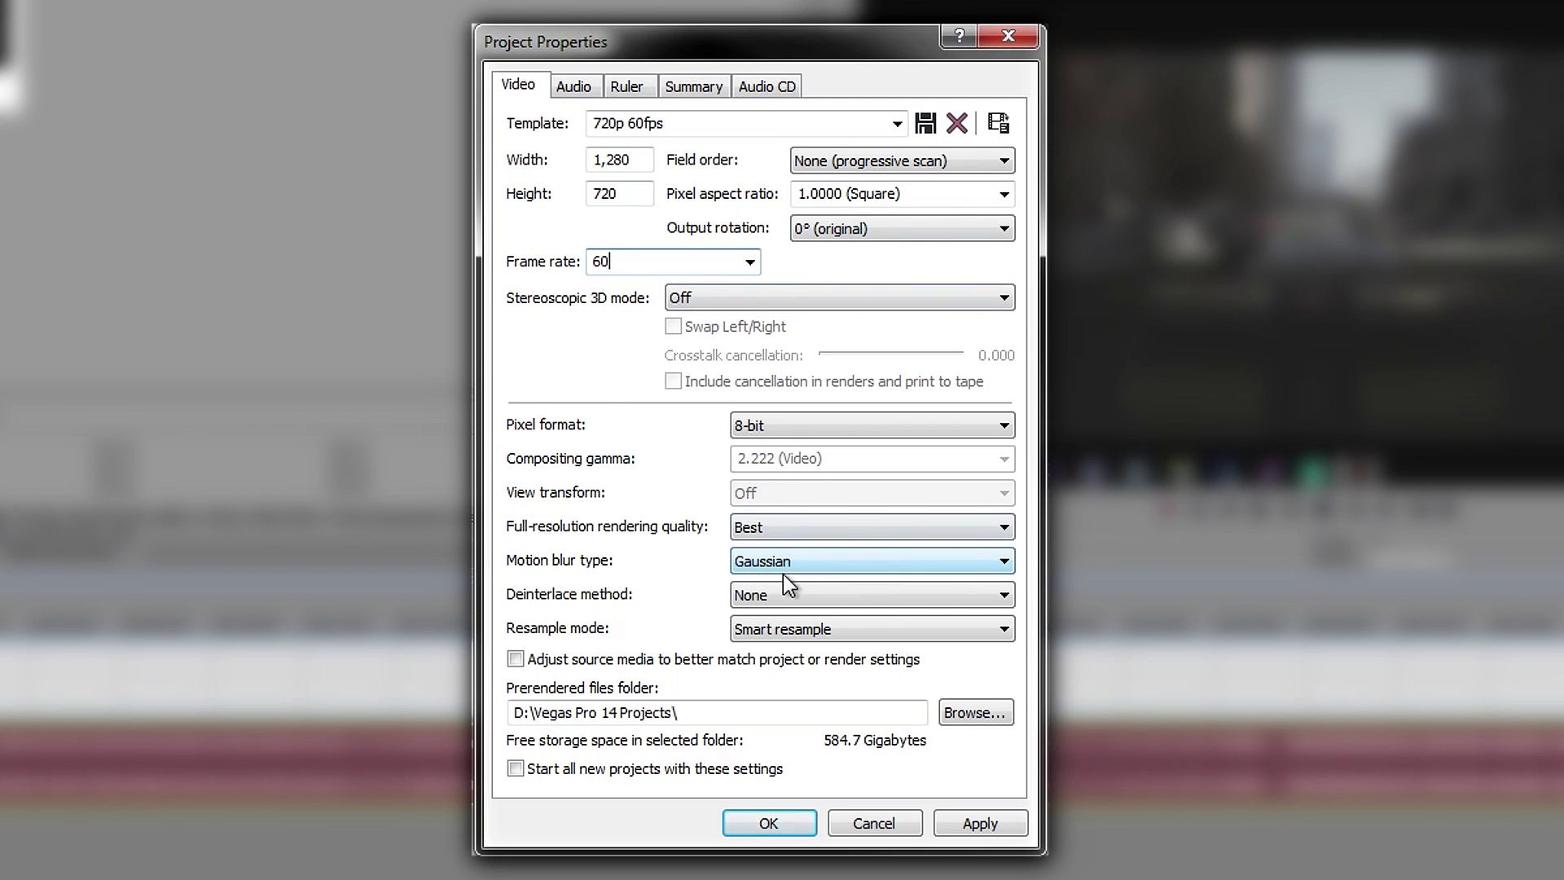
pyautogui.click(770, 631)
pyautogui.click(776, 684)
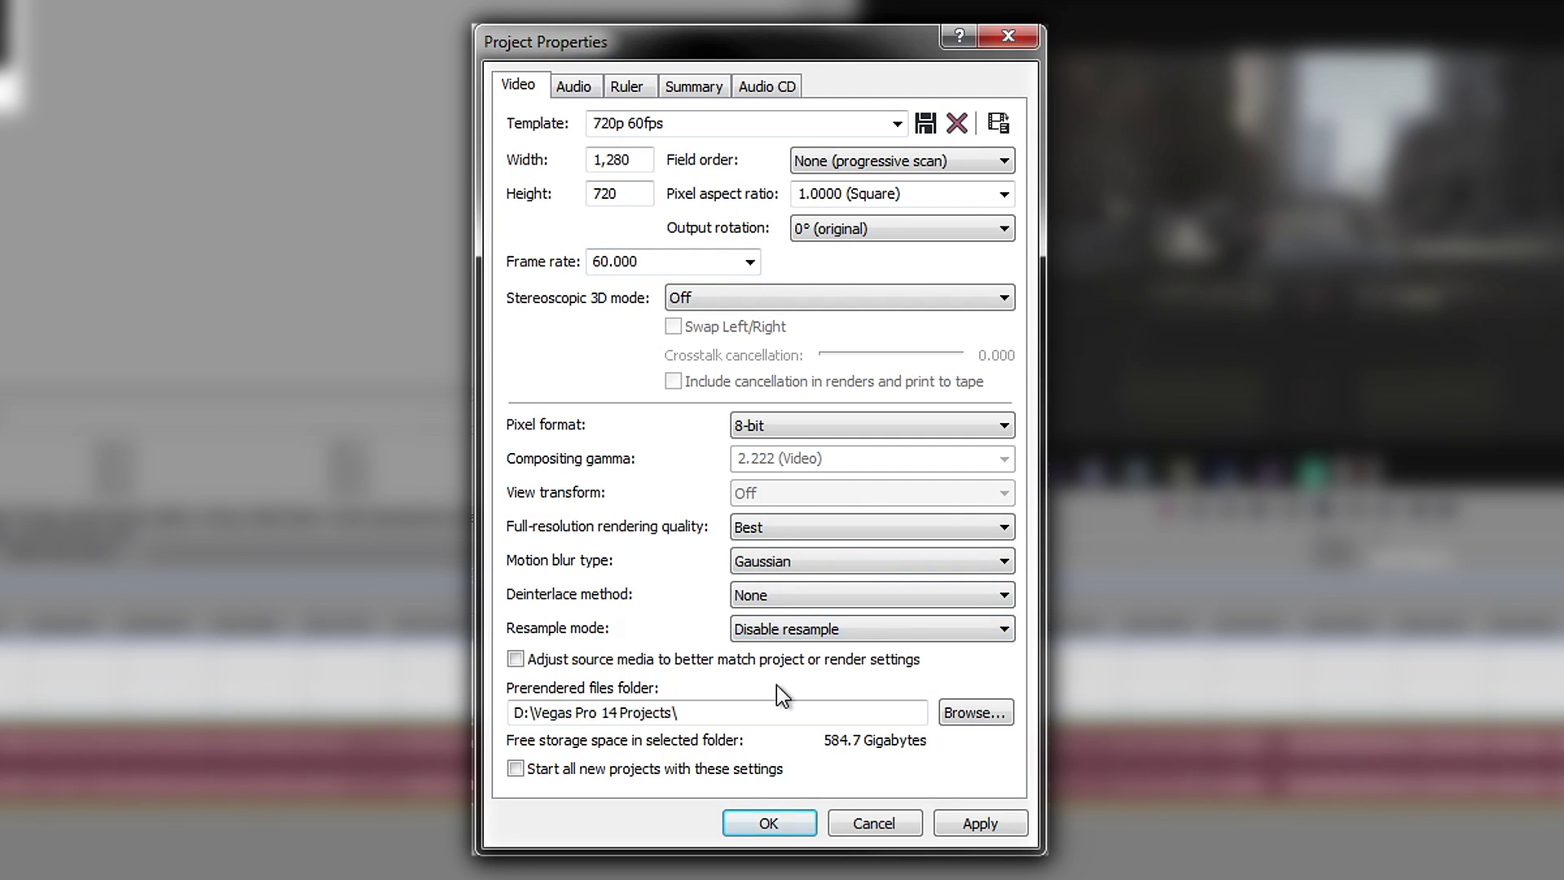
# Choose a 48,000 Hz audio sample rate for the project and apply the project properties
pyautogui.click(576, 95)
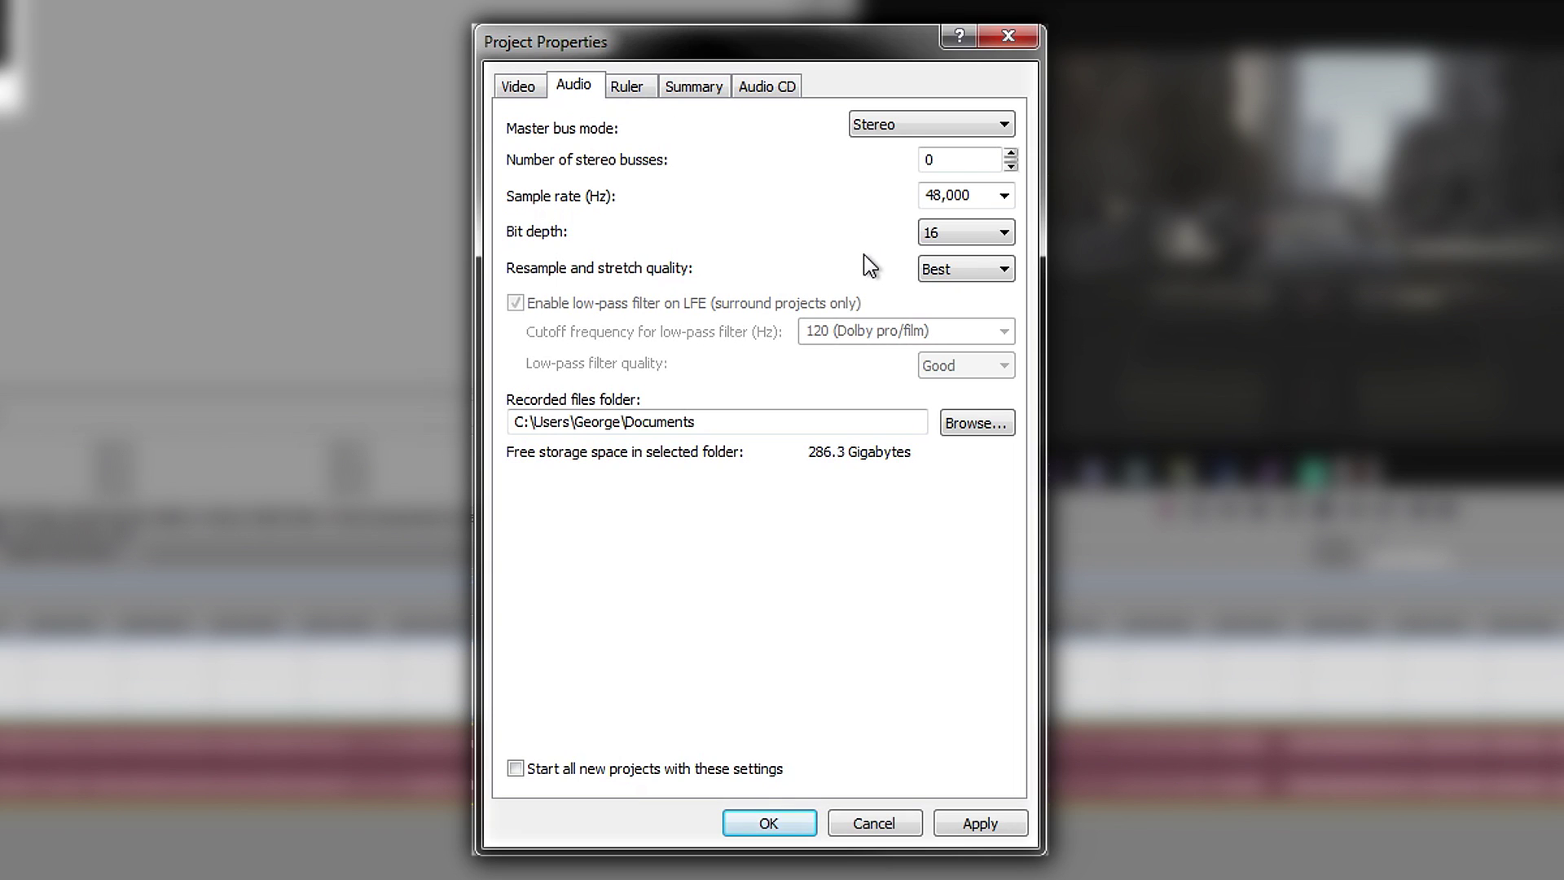
pyautogui.click(1011, 199)
pyautogui.click(958, 306)
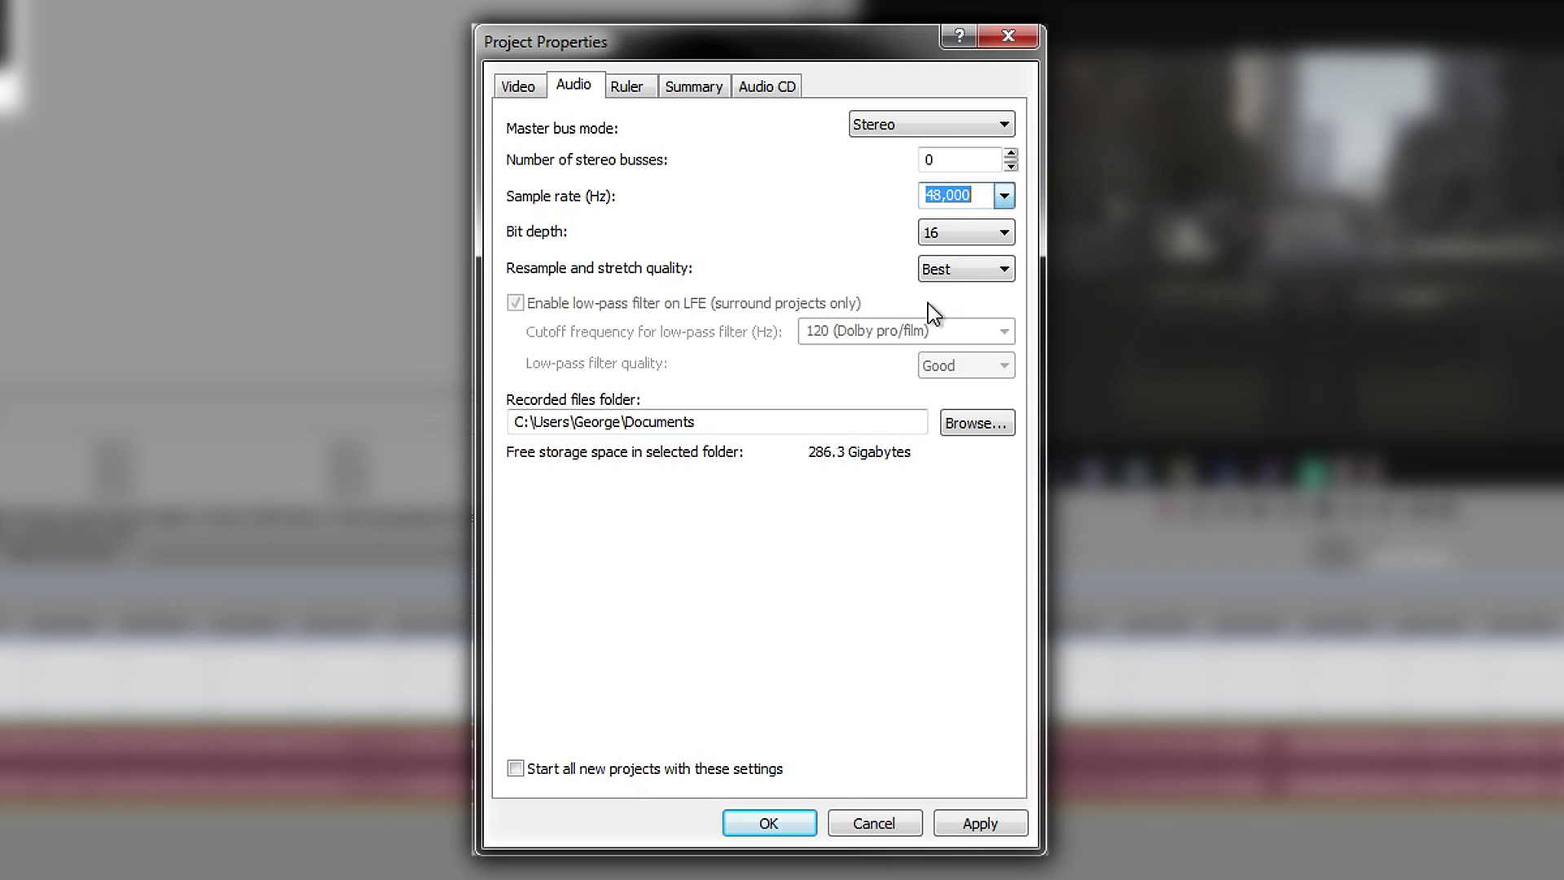
pyautogui.click(947, 200)
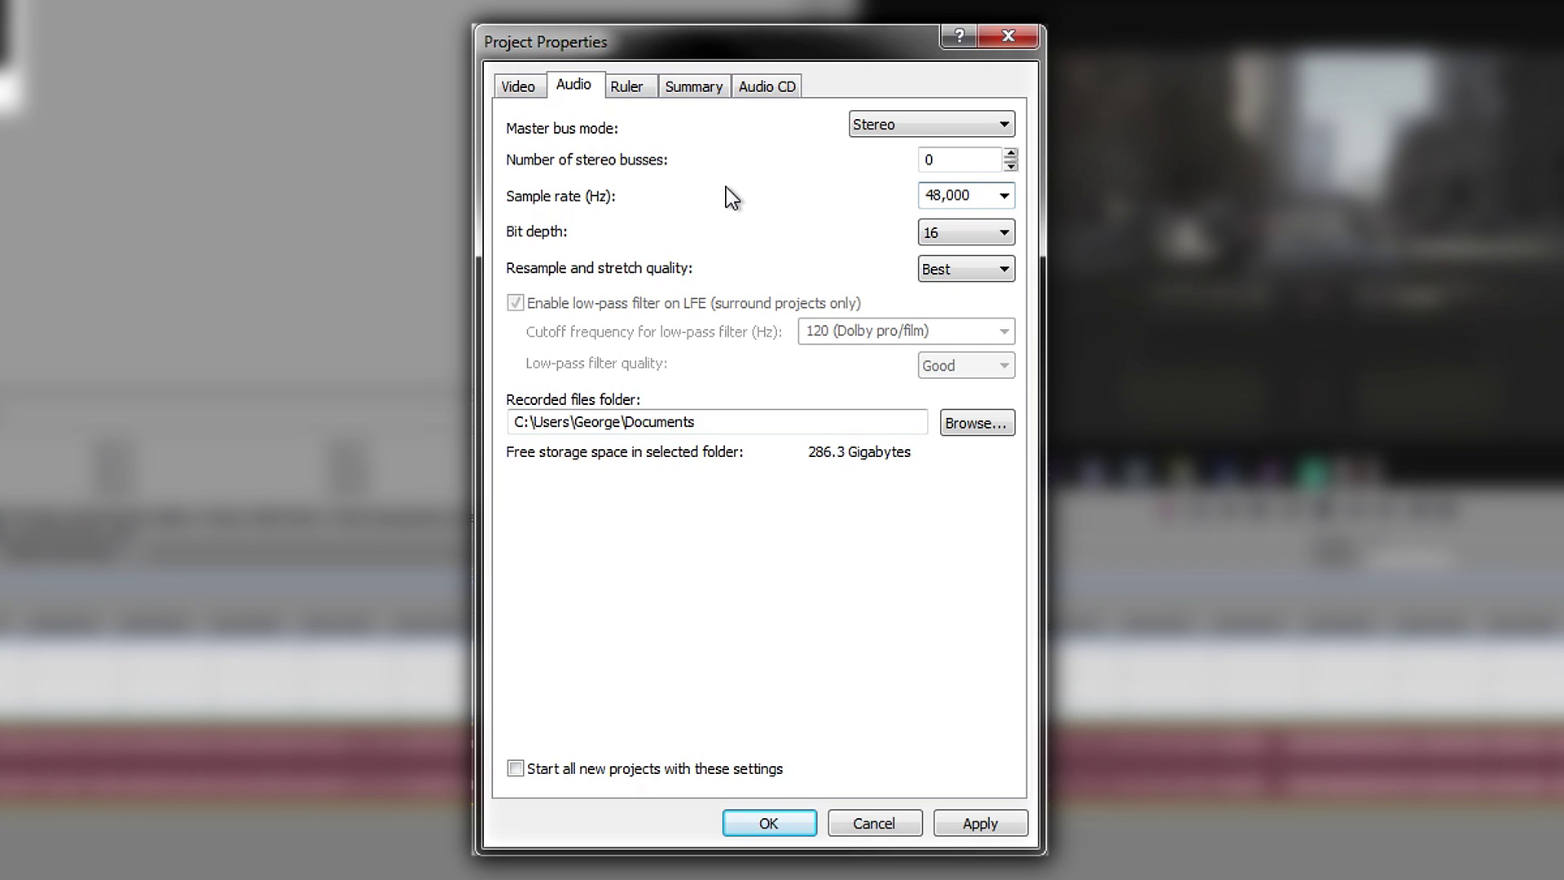
pyautogui.click(524, 88)
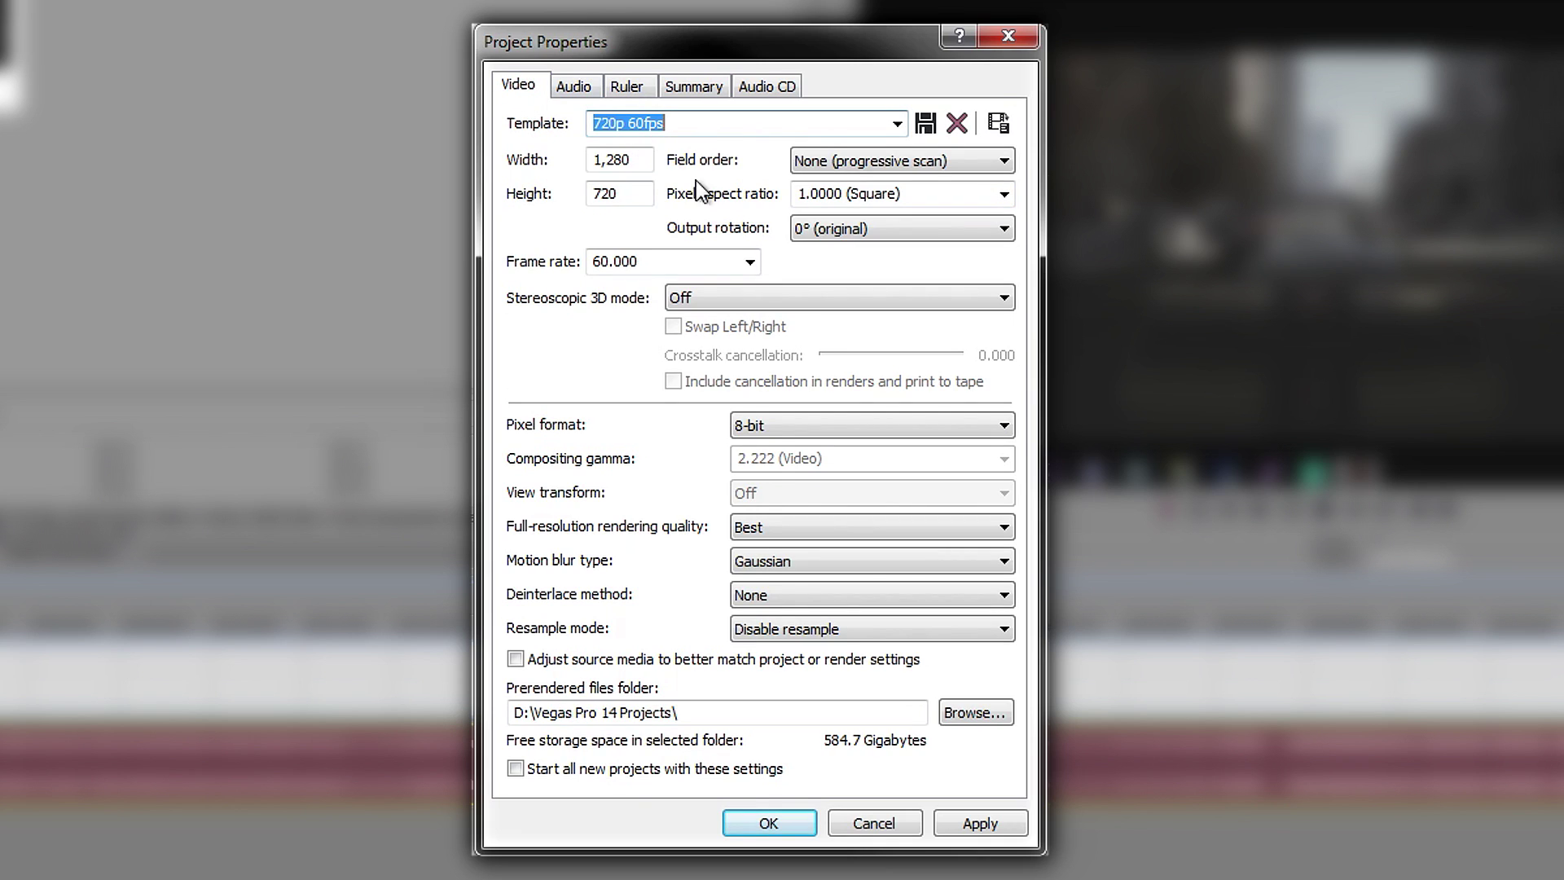
pyautogui.click(979, 816)
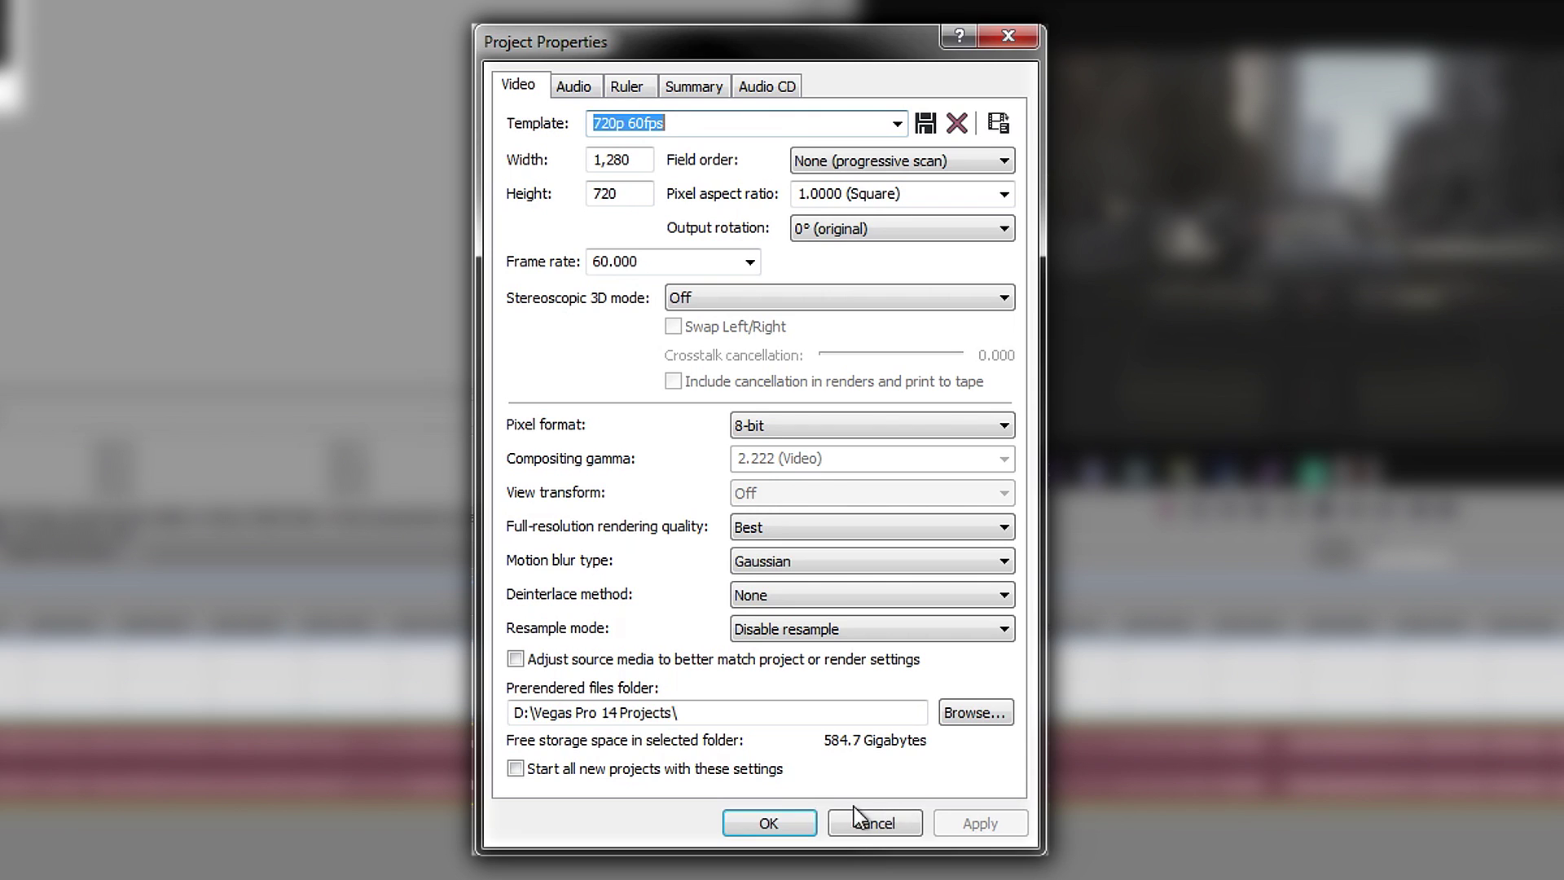
pyautogui.click(780, 828)
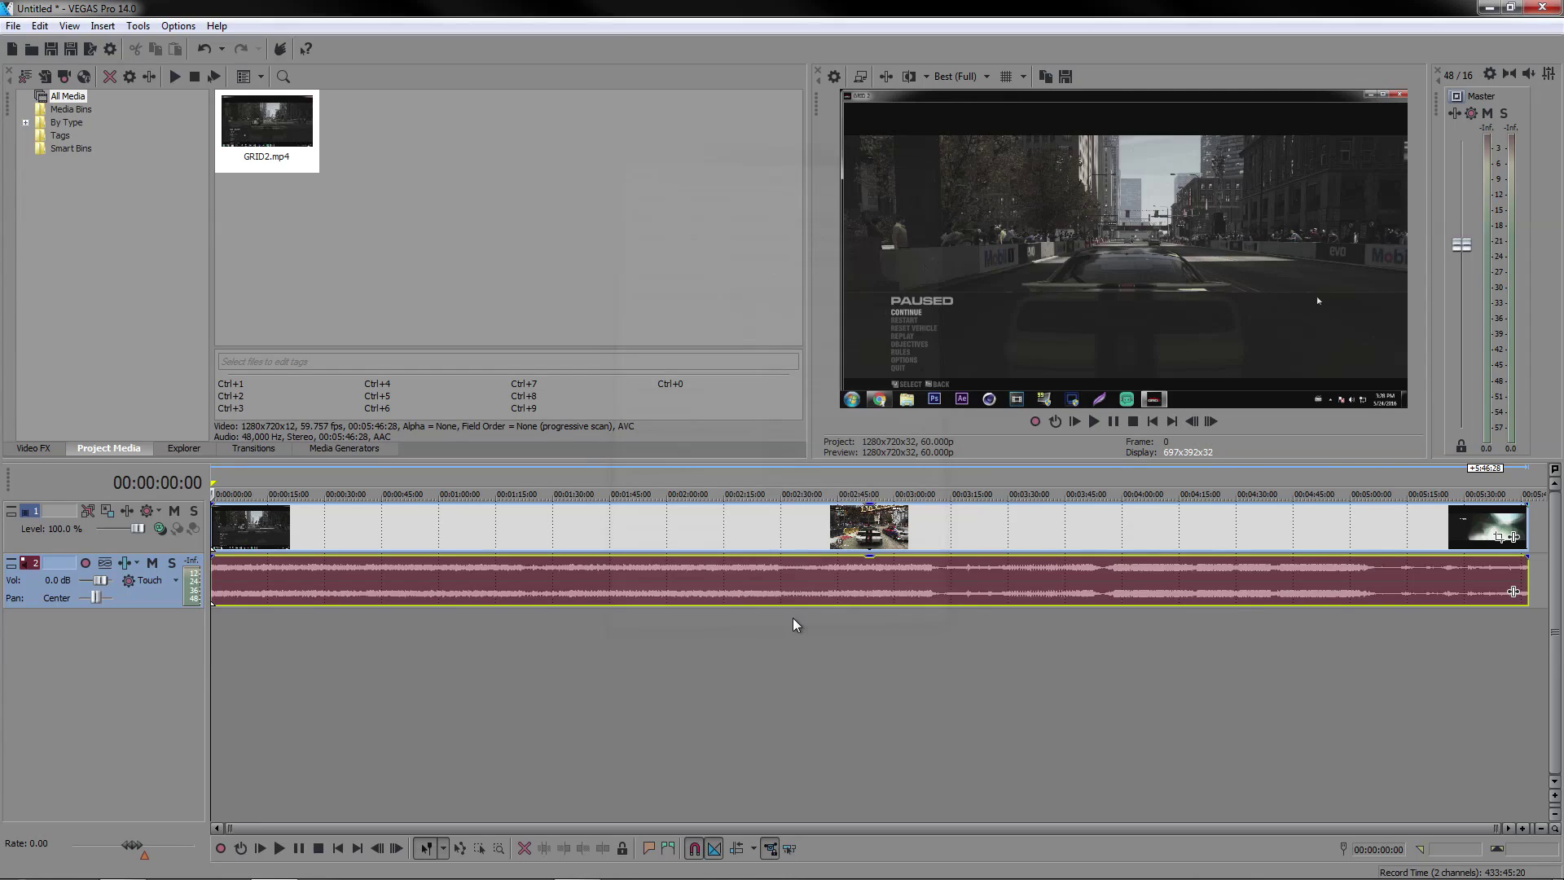
# Disable resampling in the properties of the GRID2 video event on the timeline
pyautogui.rightClick(458, 544)
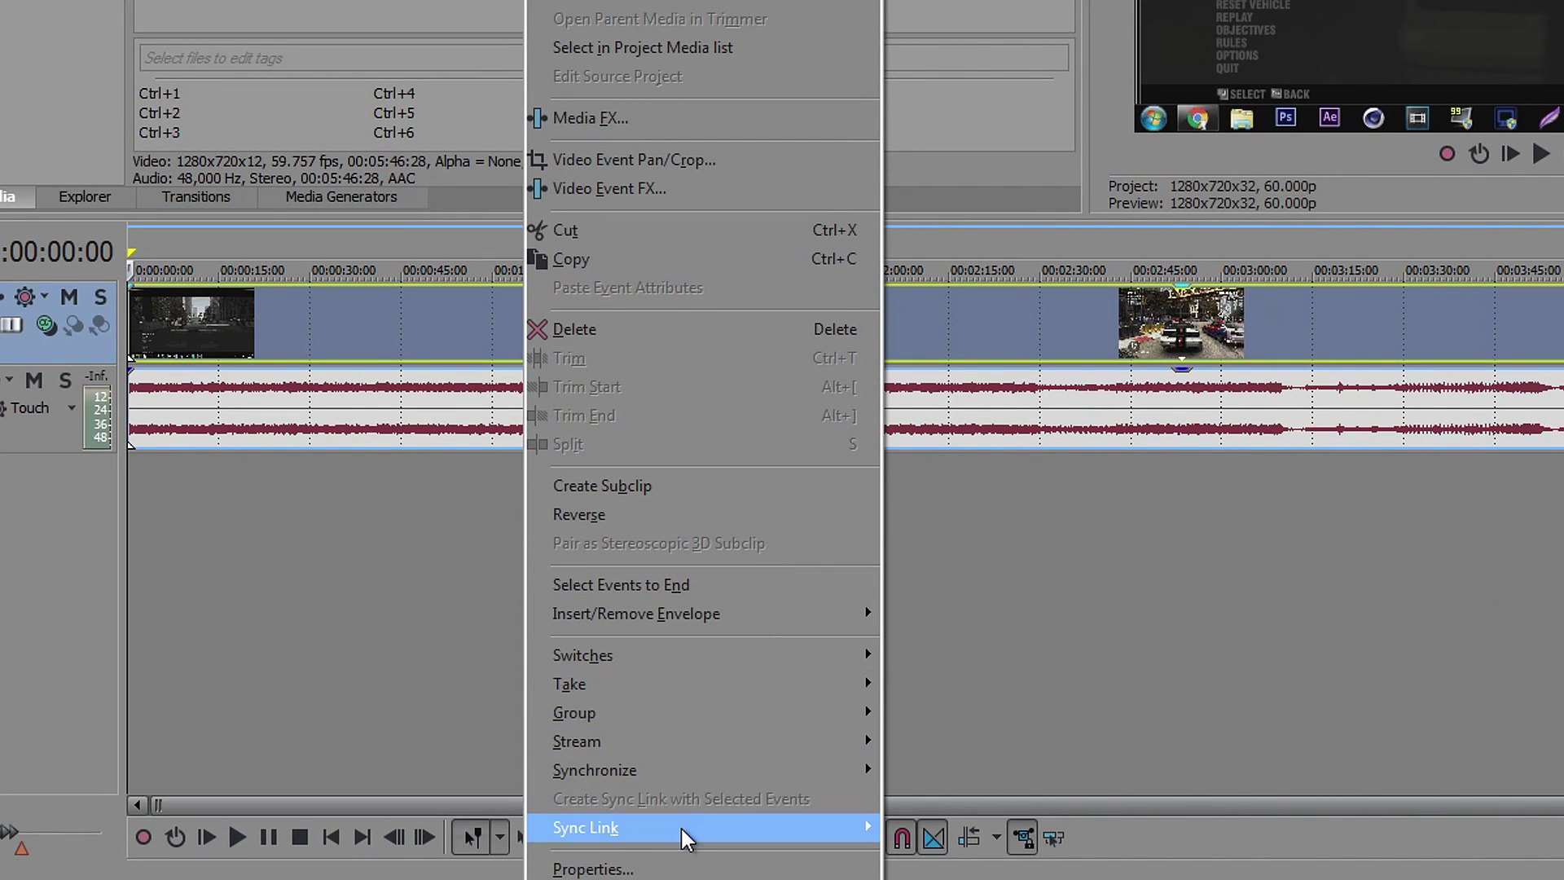
pyautogui.click(684, 866)
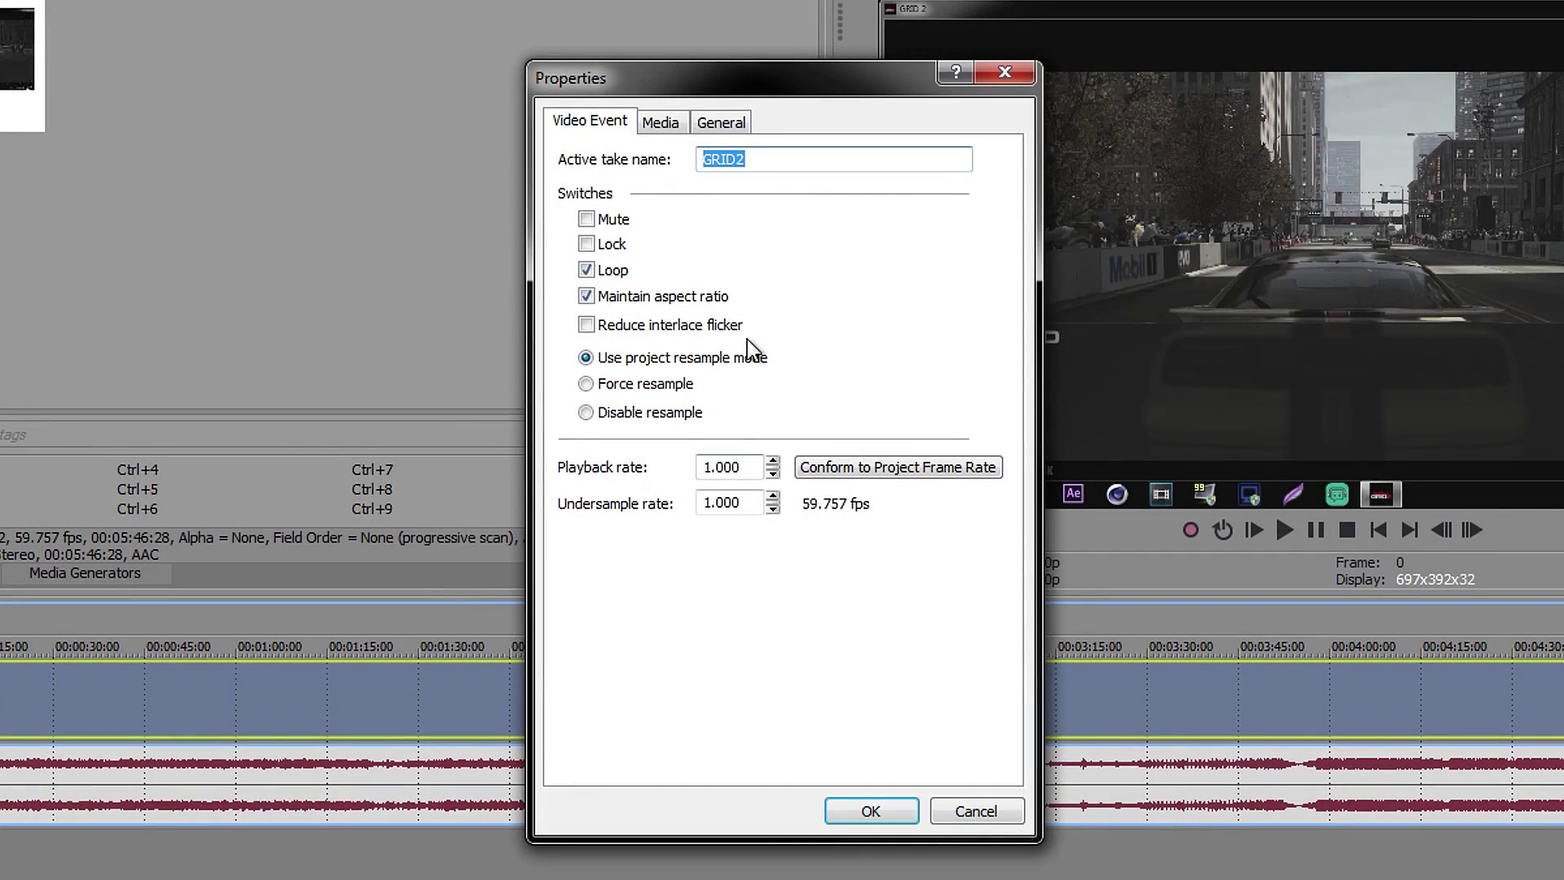
pyautogui.click(619, 412)
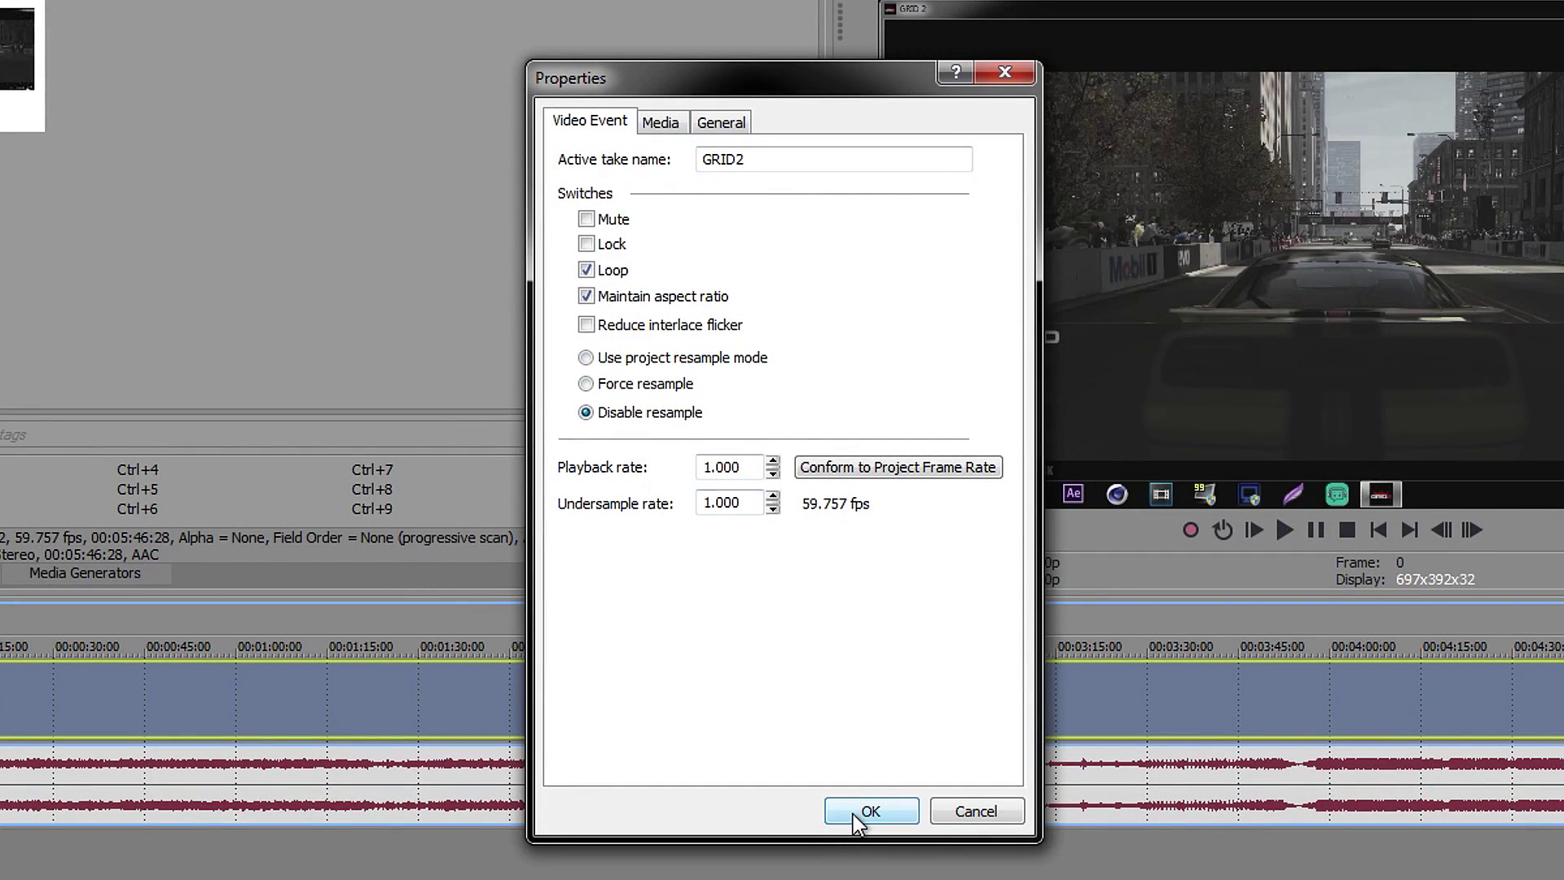
pyautogui.click(852, 811)
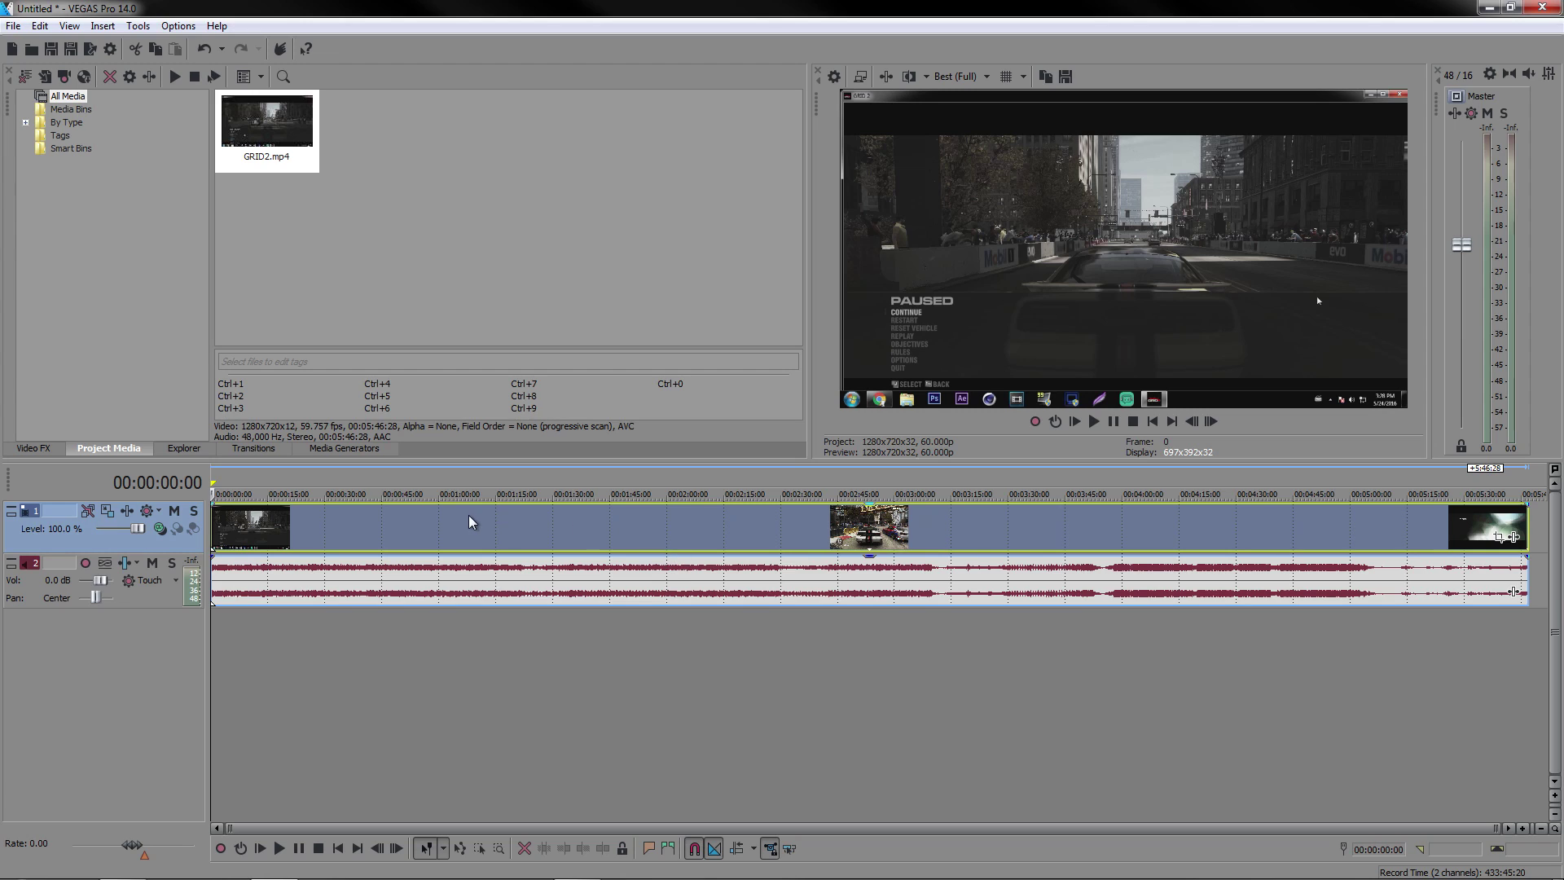
# Split the GRID2 video and audio at 00:00:26:24, where the race footage is under way
pyautogui.click(278, 527)
pyautogui.moveTo(281, 527)
pyautogui.mouseDown()
pyautogui.moveTo(365, 530)
pyautogui.moveTo(268, 520)
pyautogui.mouseUp()
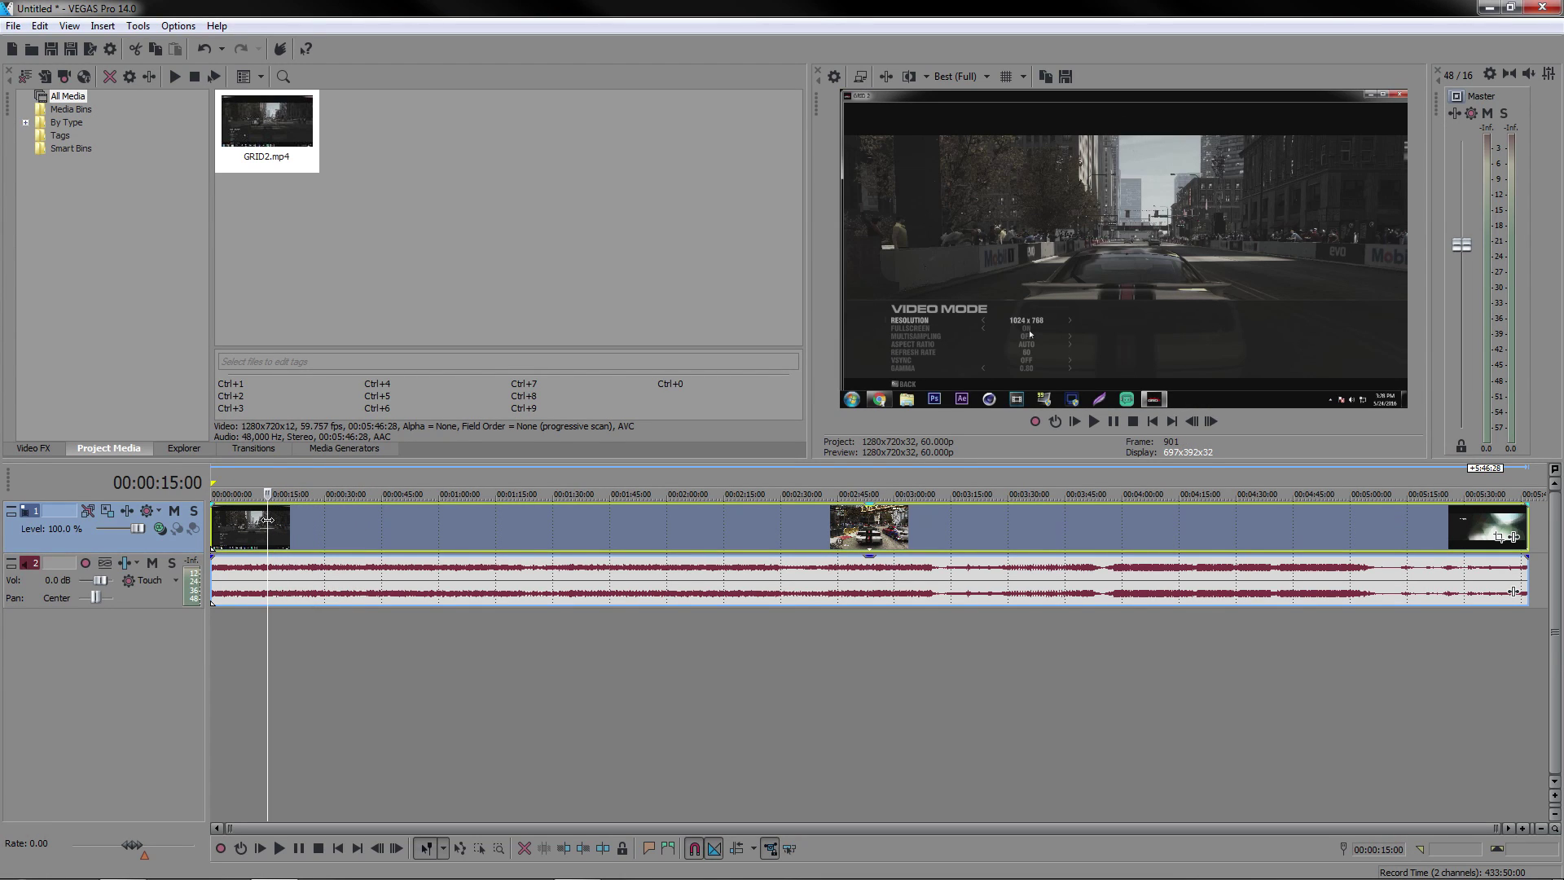
pyautogui.click(236, 525)
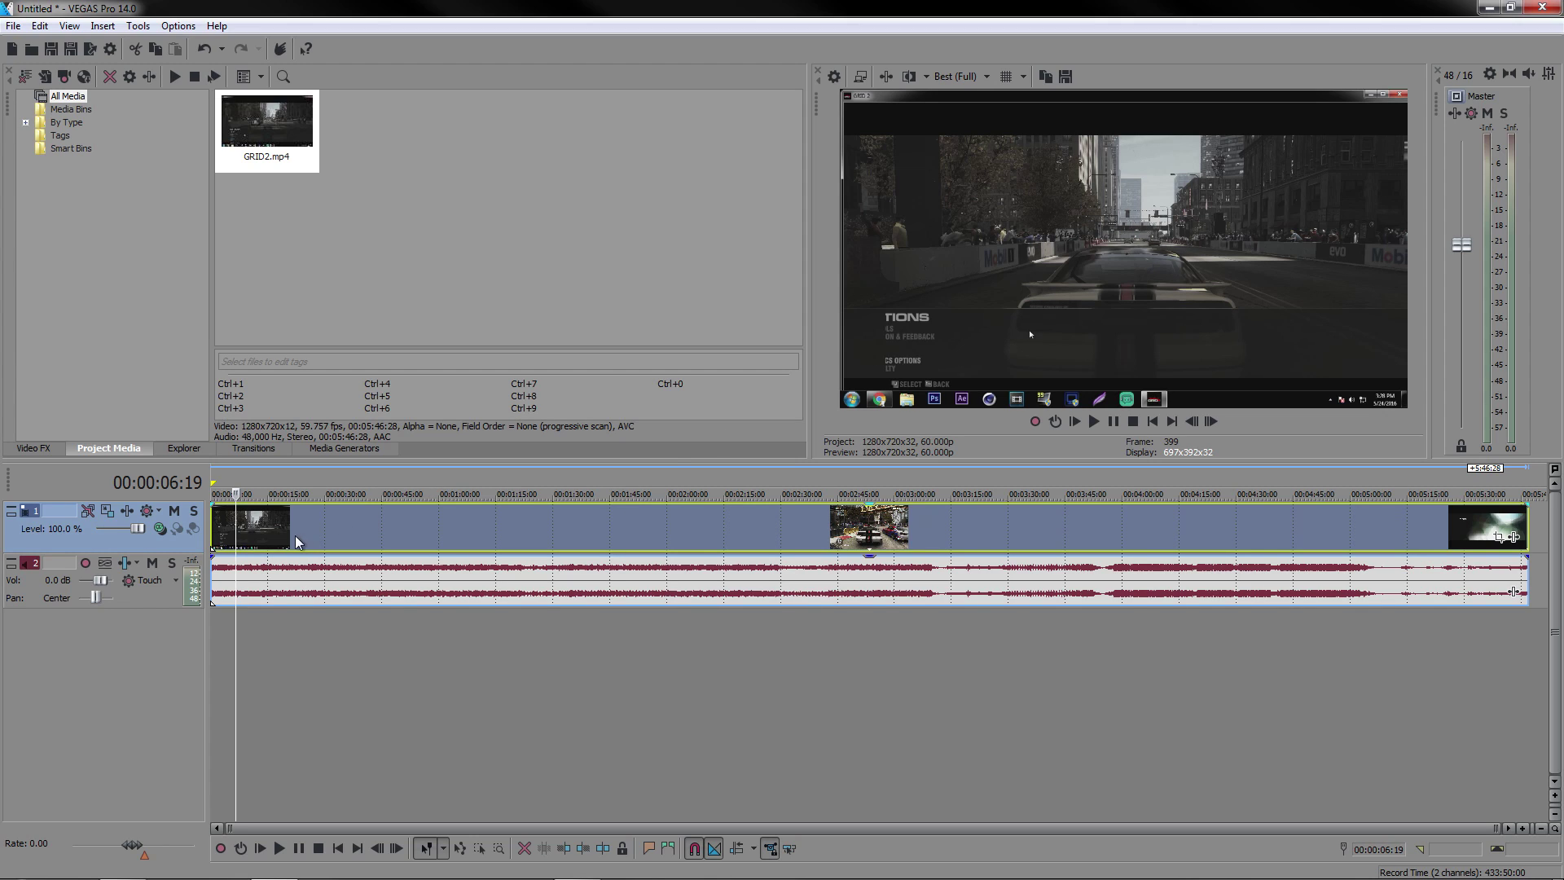
pyautogui.click(277, 526)
pyautogui.moveTo(277, 526); pyautogui.dragTo(312, 521)
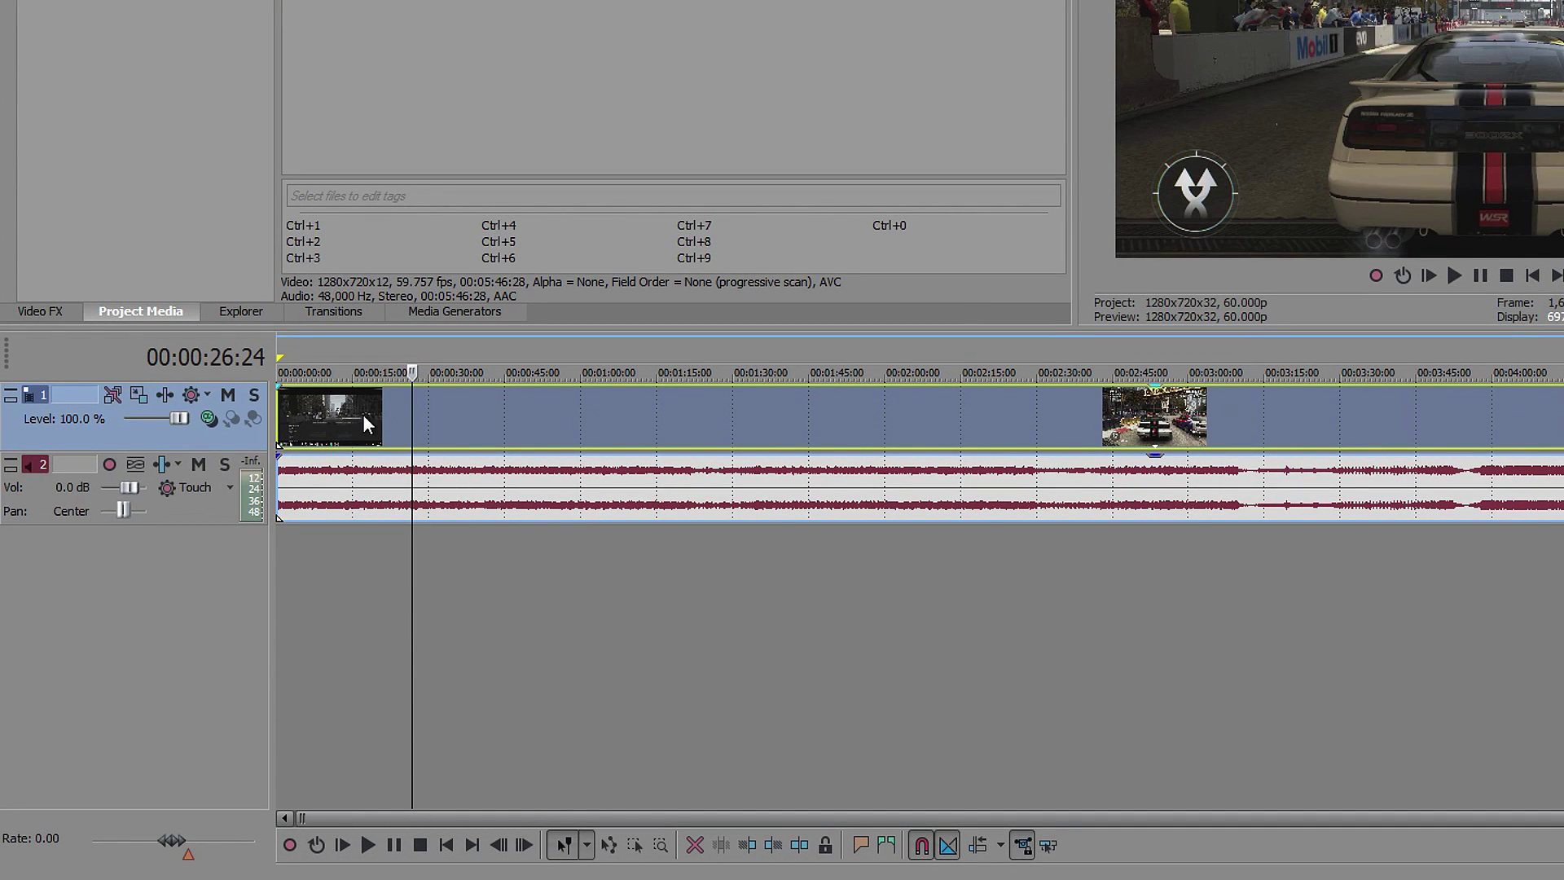
pyautogui.rightClick(417, 419)
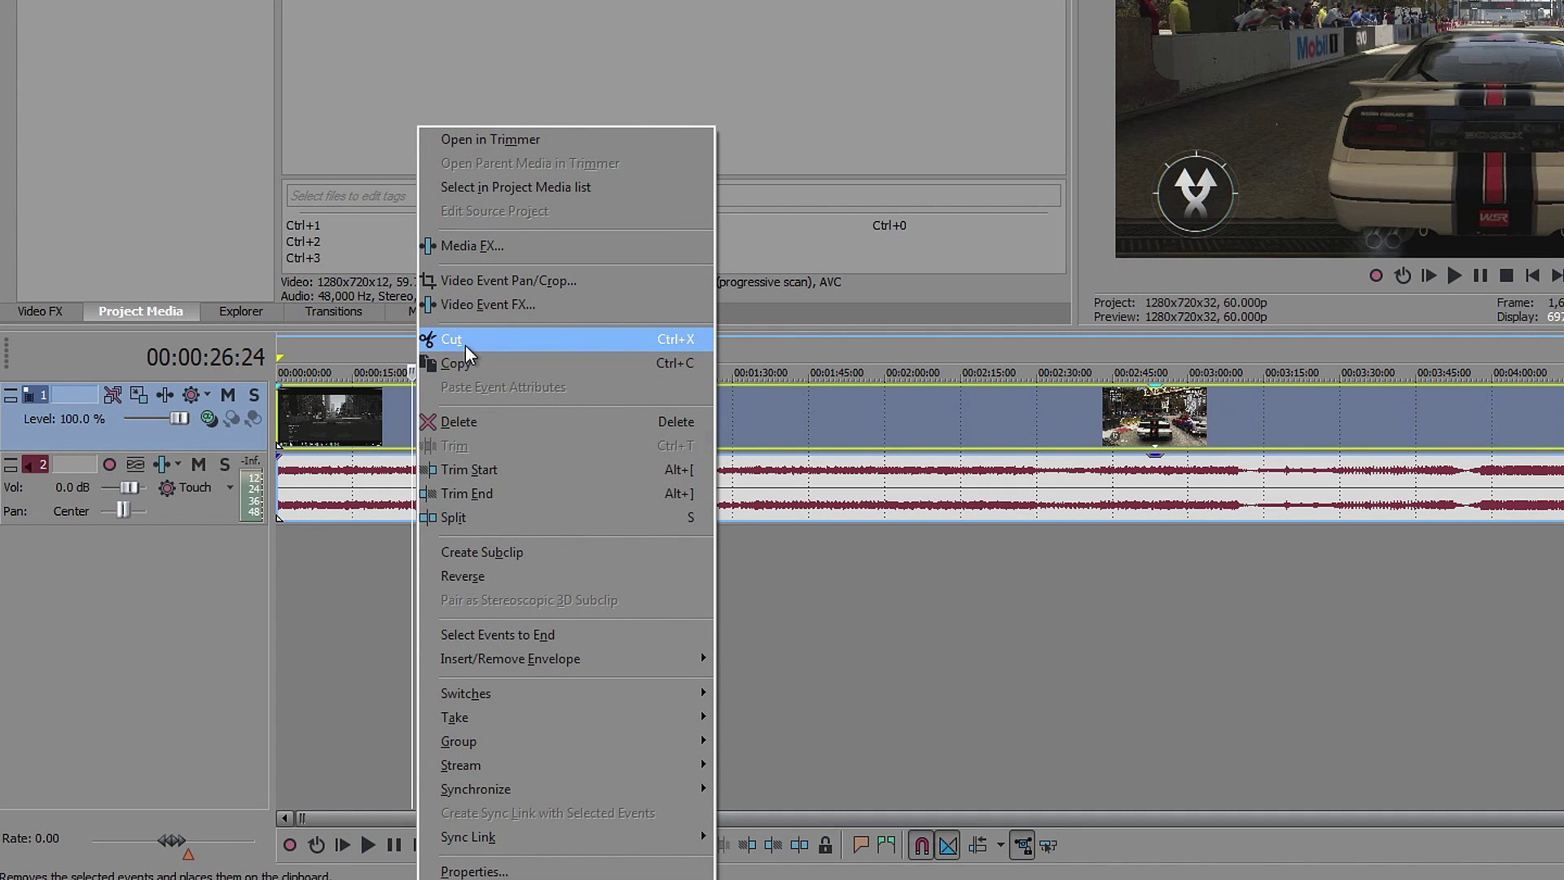
pyautogui.press('Escape')
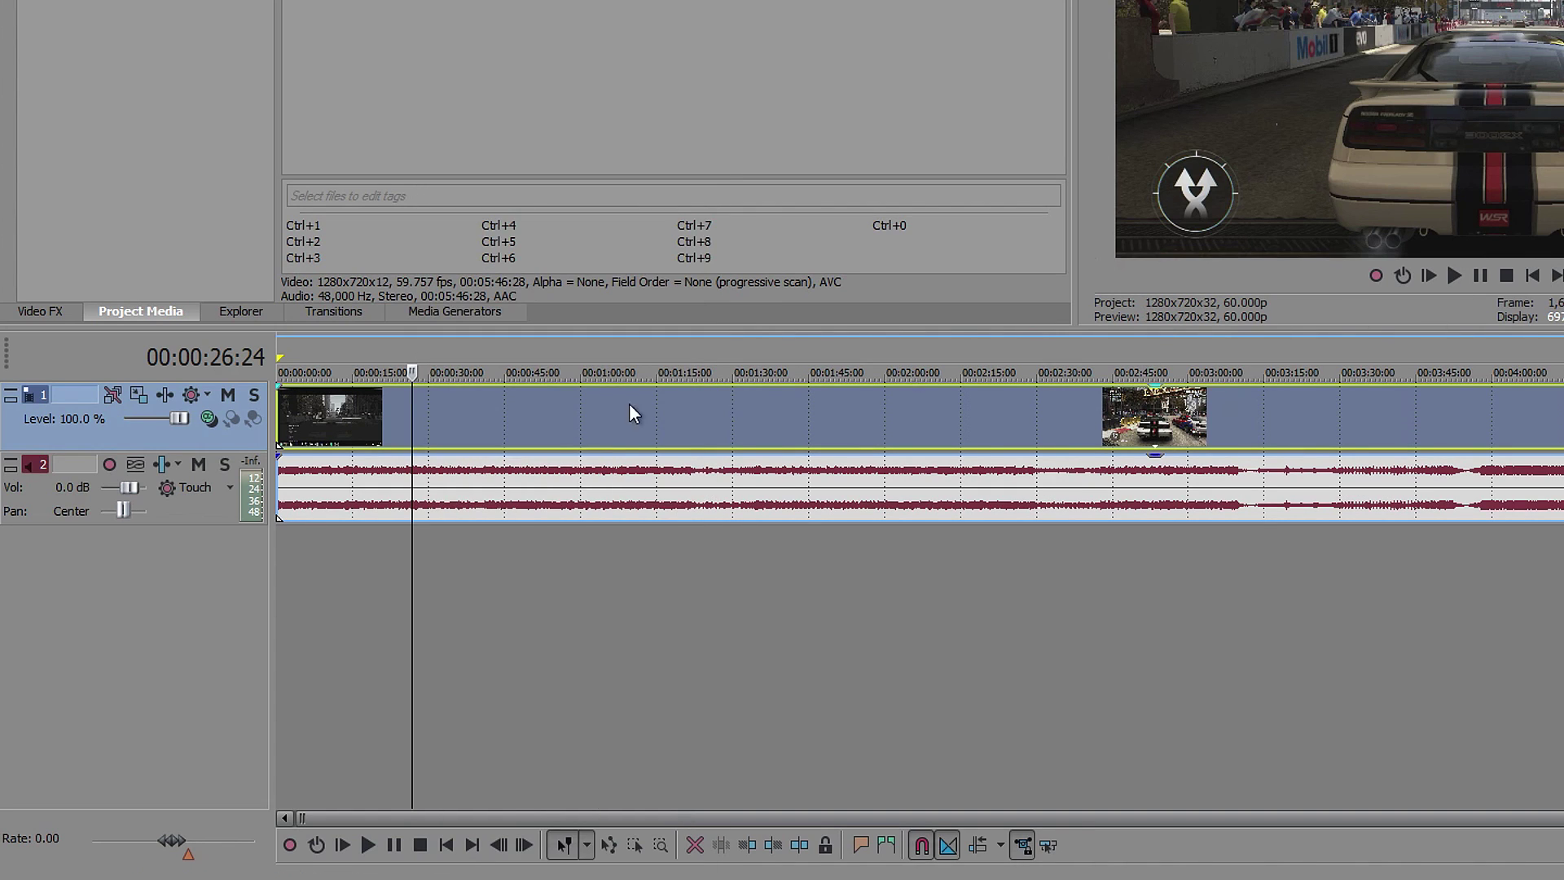
pyautogui.press('s')
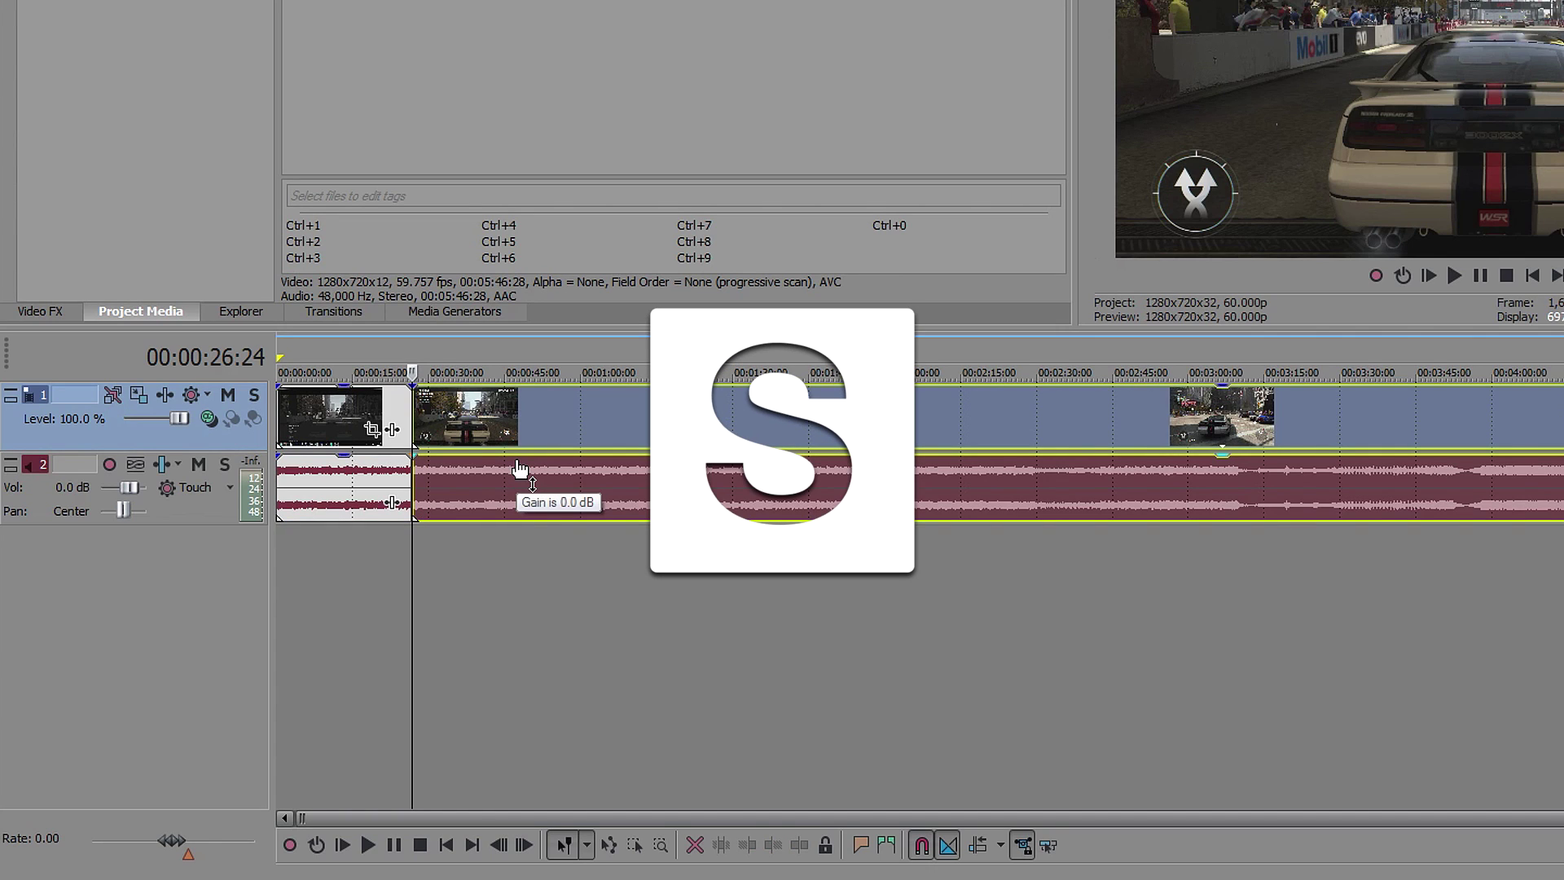
# Split the remaining GRID2 footage and its audio at 00:00:48:20 and again at 00:01:04:10
pyautogui.click(537, 418)
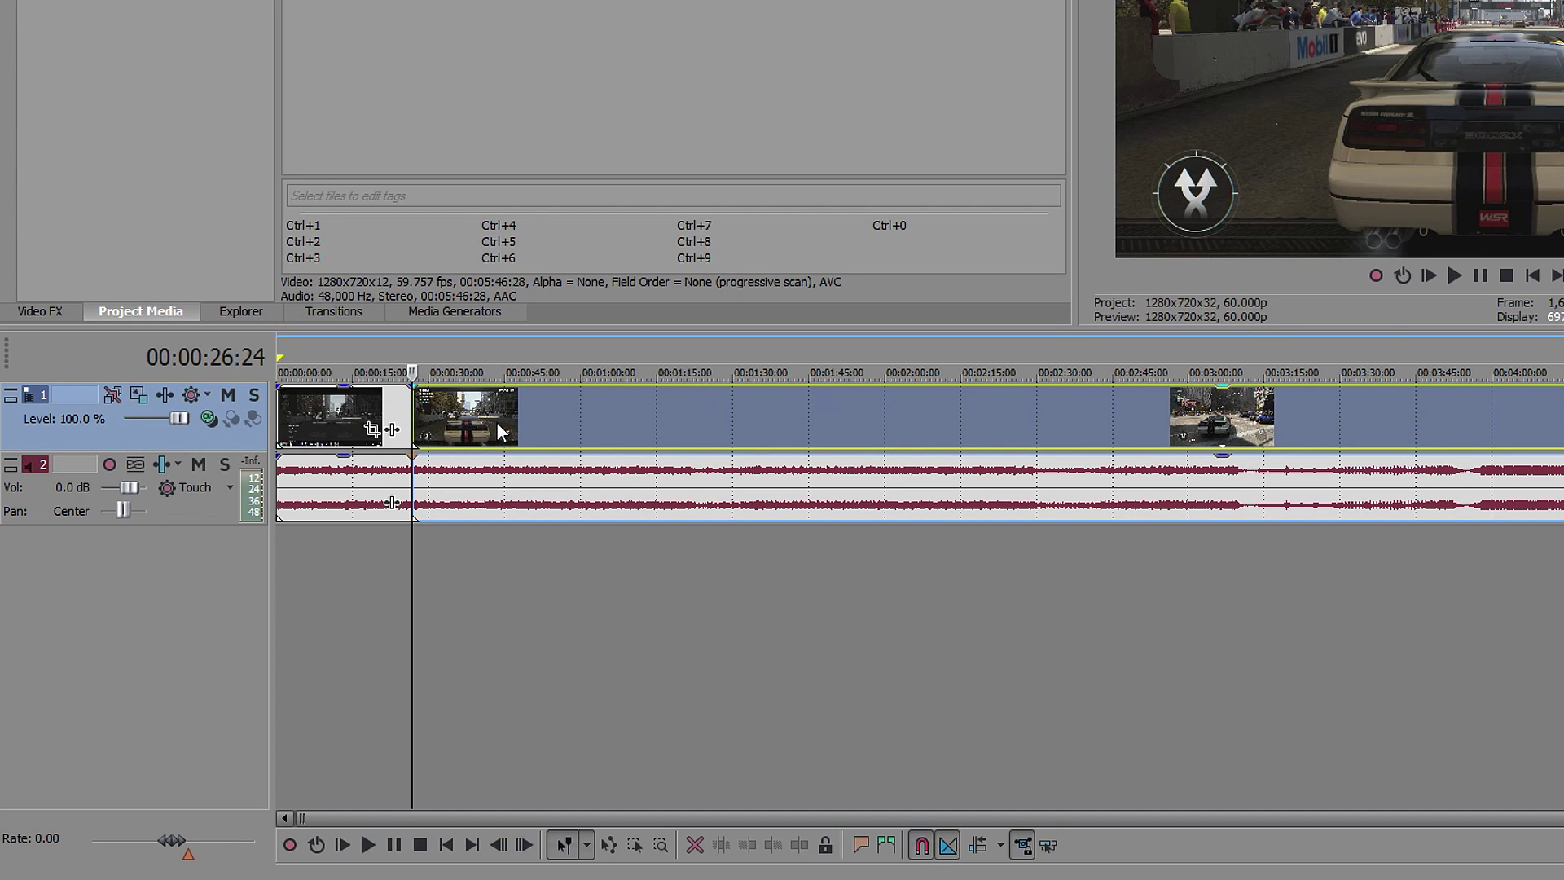
pyautogui.click(522, 403)
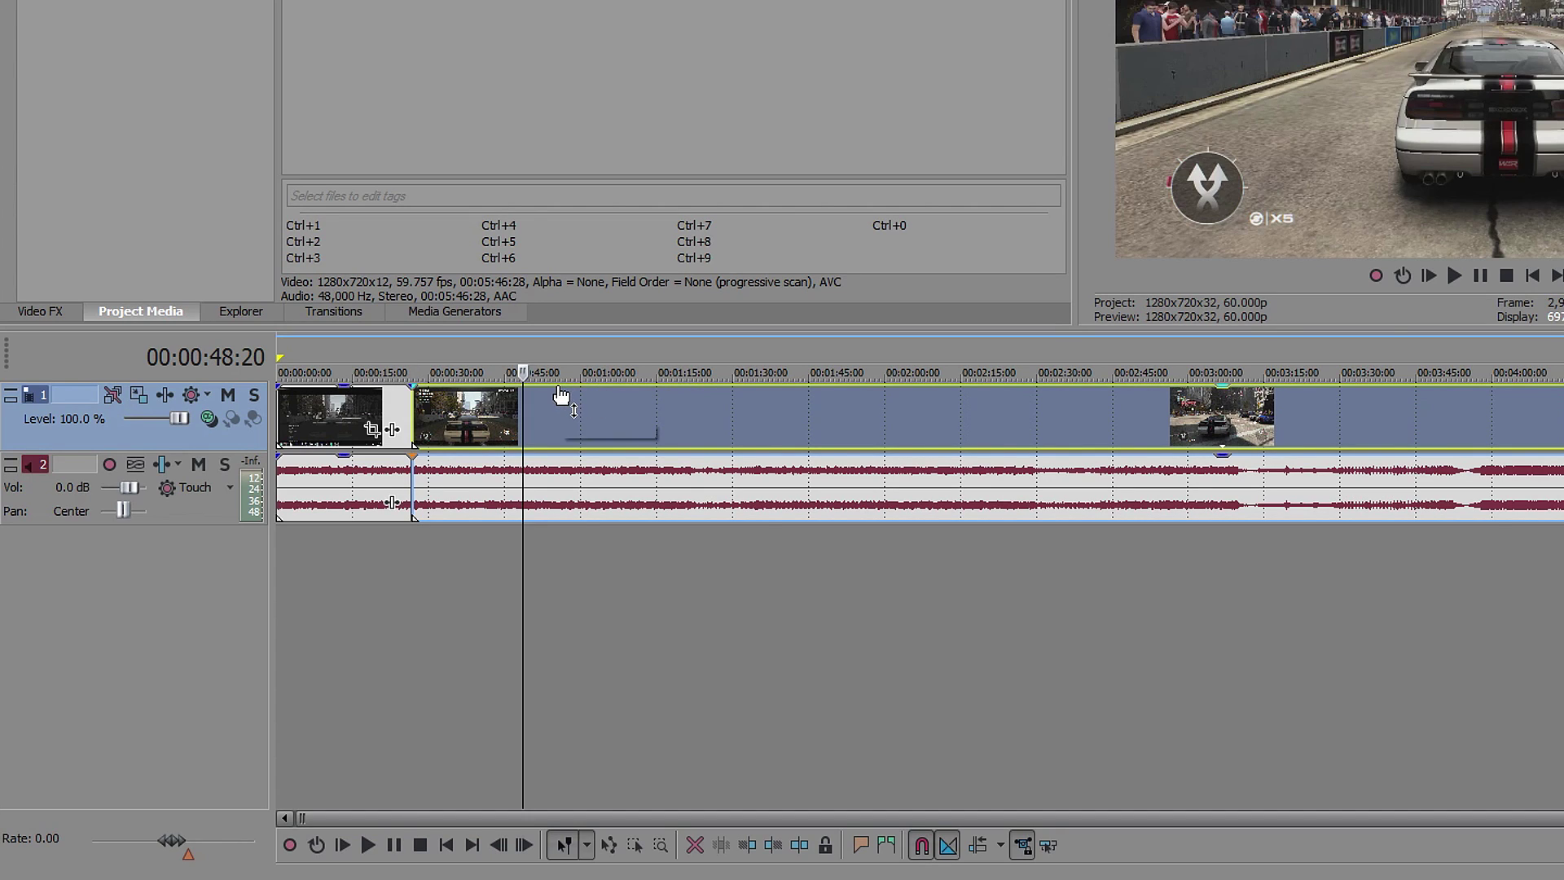
pyautogui.press('s')
pyautogui.click(604, 412)
pyautogui.press('s')
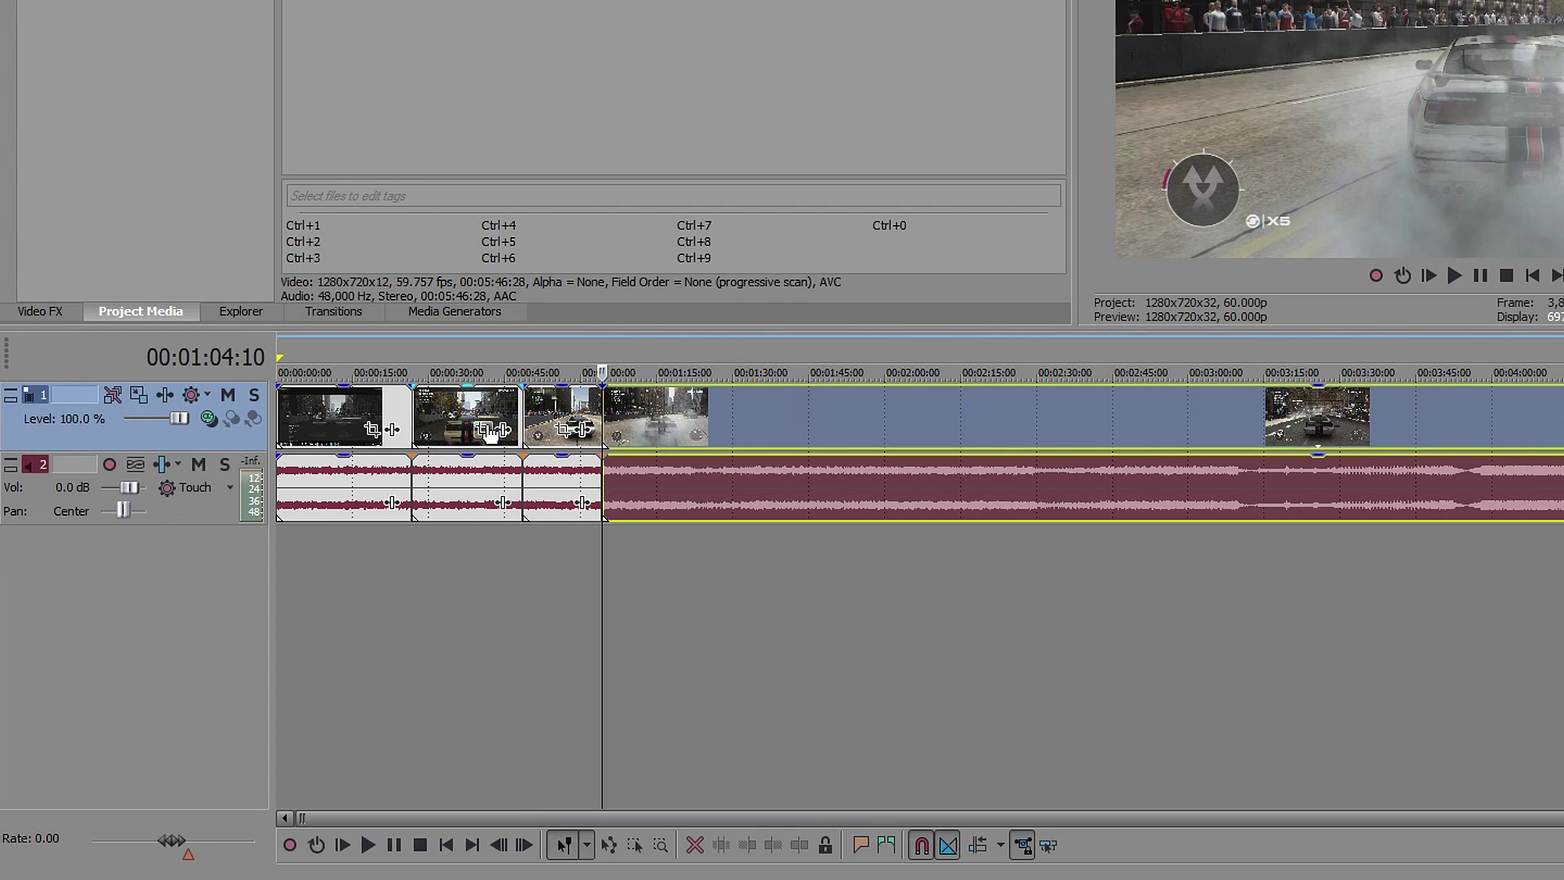
# Select the short section between the last two cuts, move the playhead to its start, and undo both of those splits
pyautogui.click(562, 422)
pyautogui.click(560, 419)
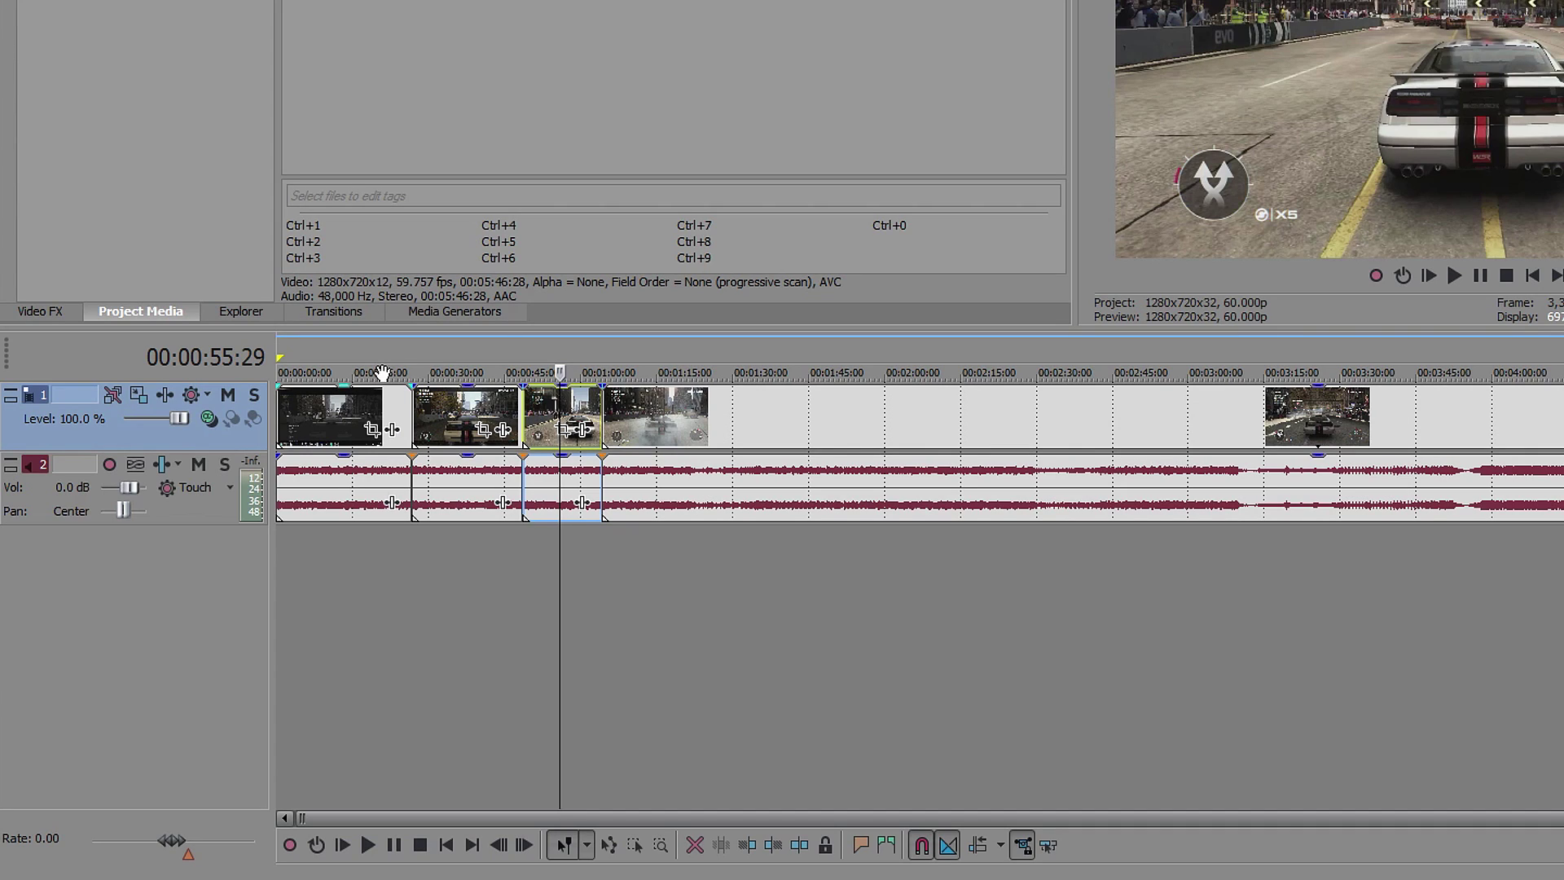
pyautogui.press('Left')
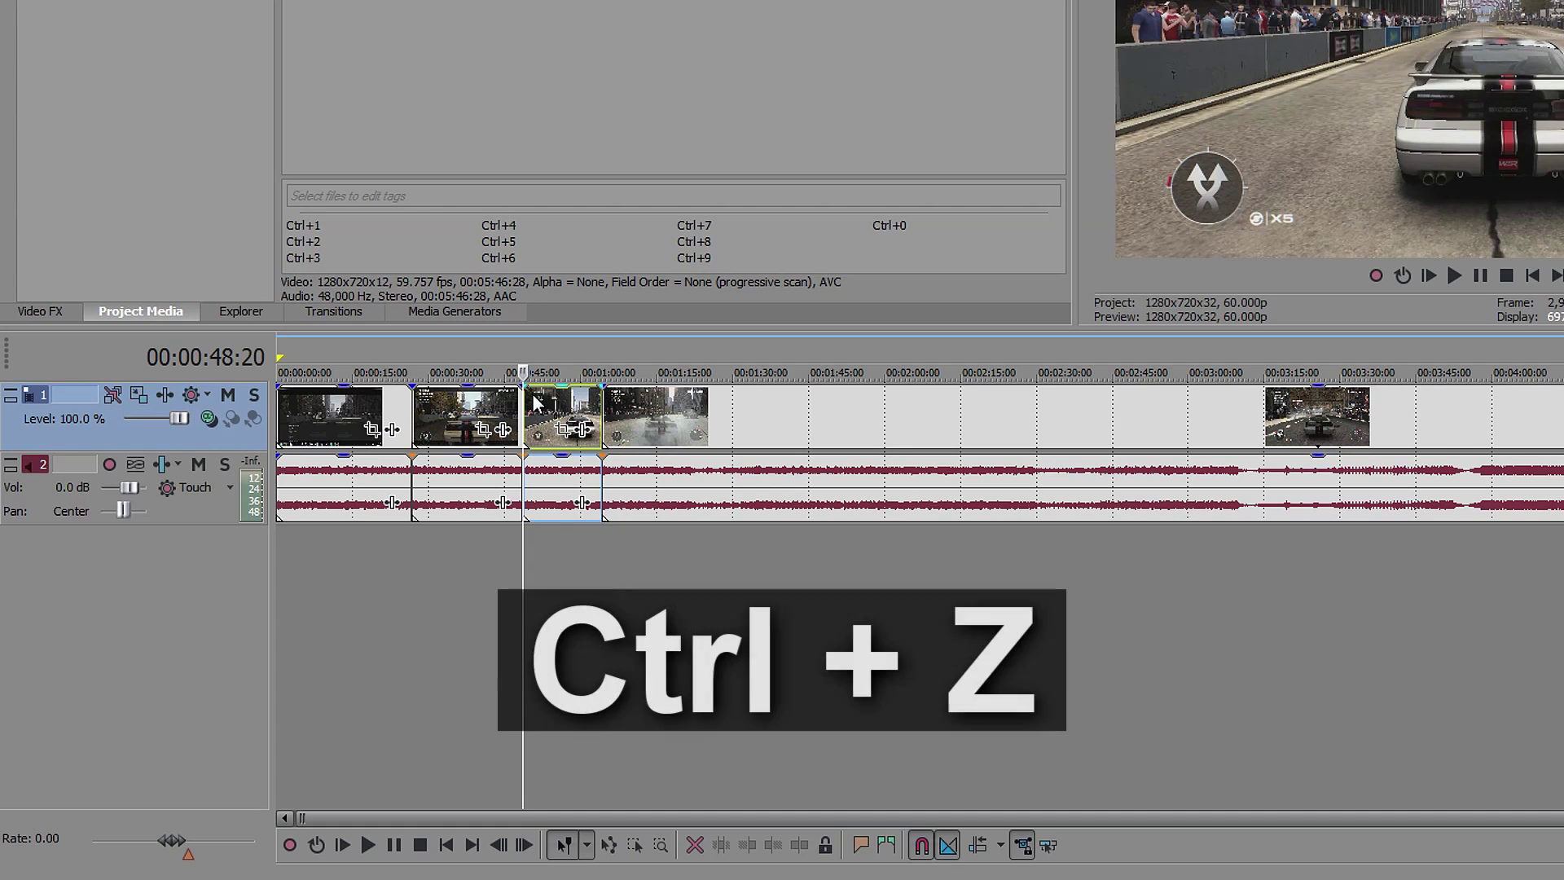
pyautogui.hotkey('ctrl', 'z')
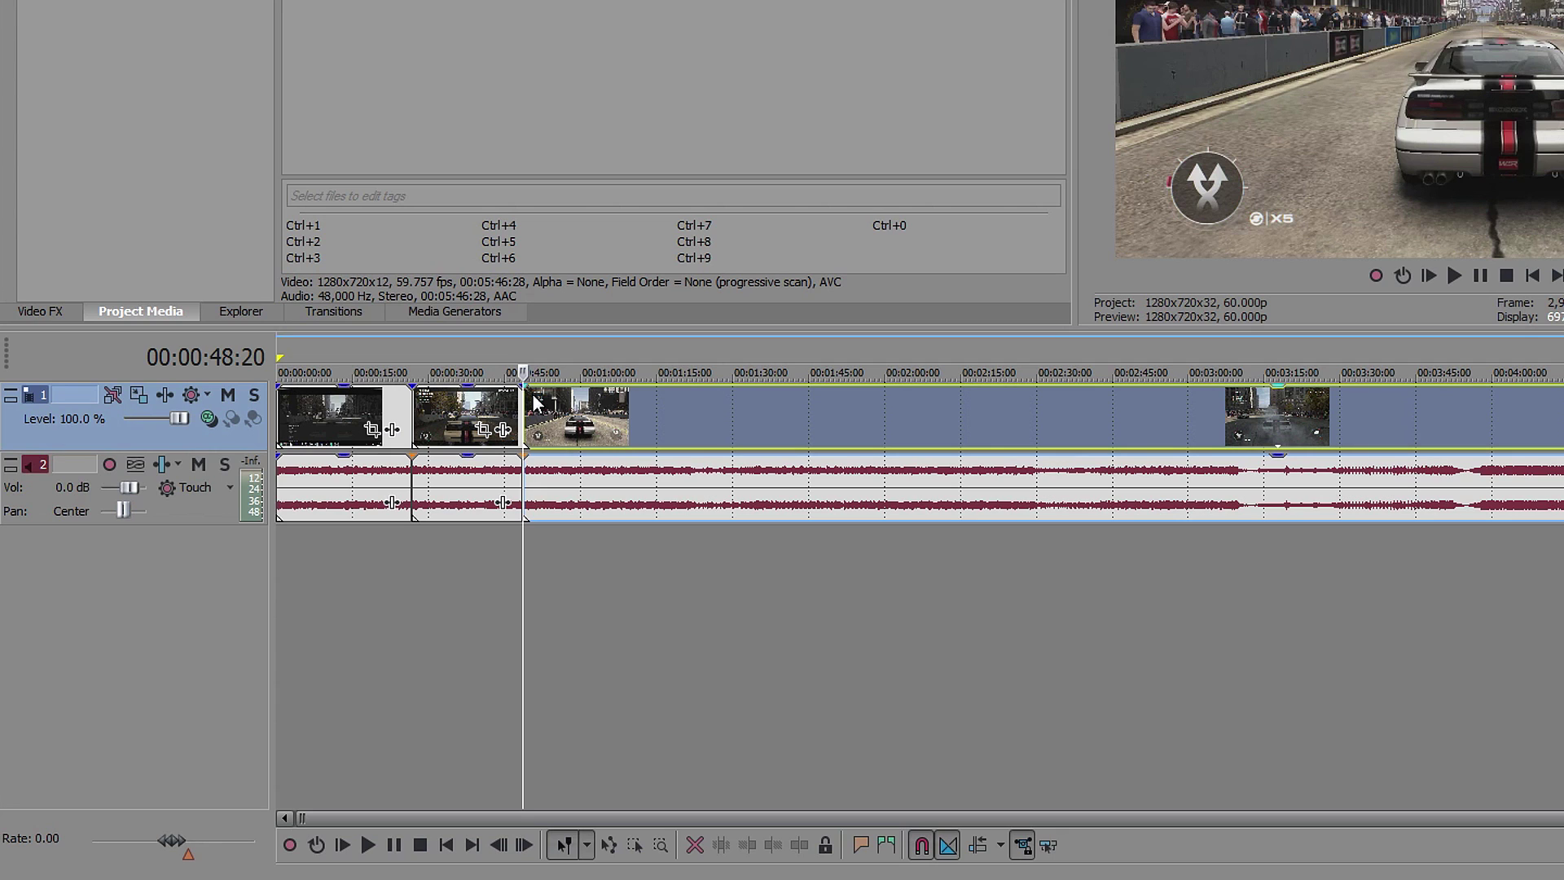
pyautogui.hotkey('ctrl', 'z')
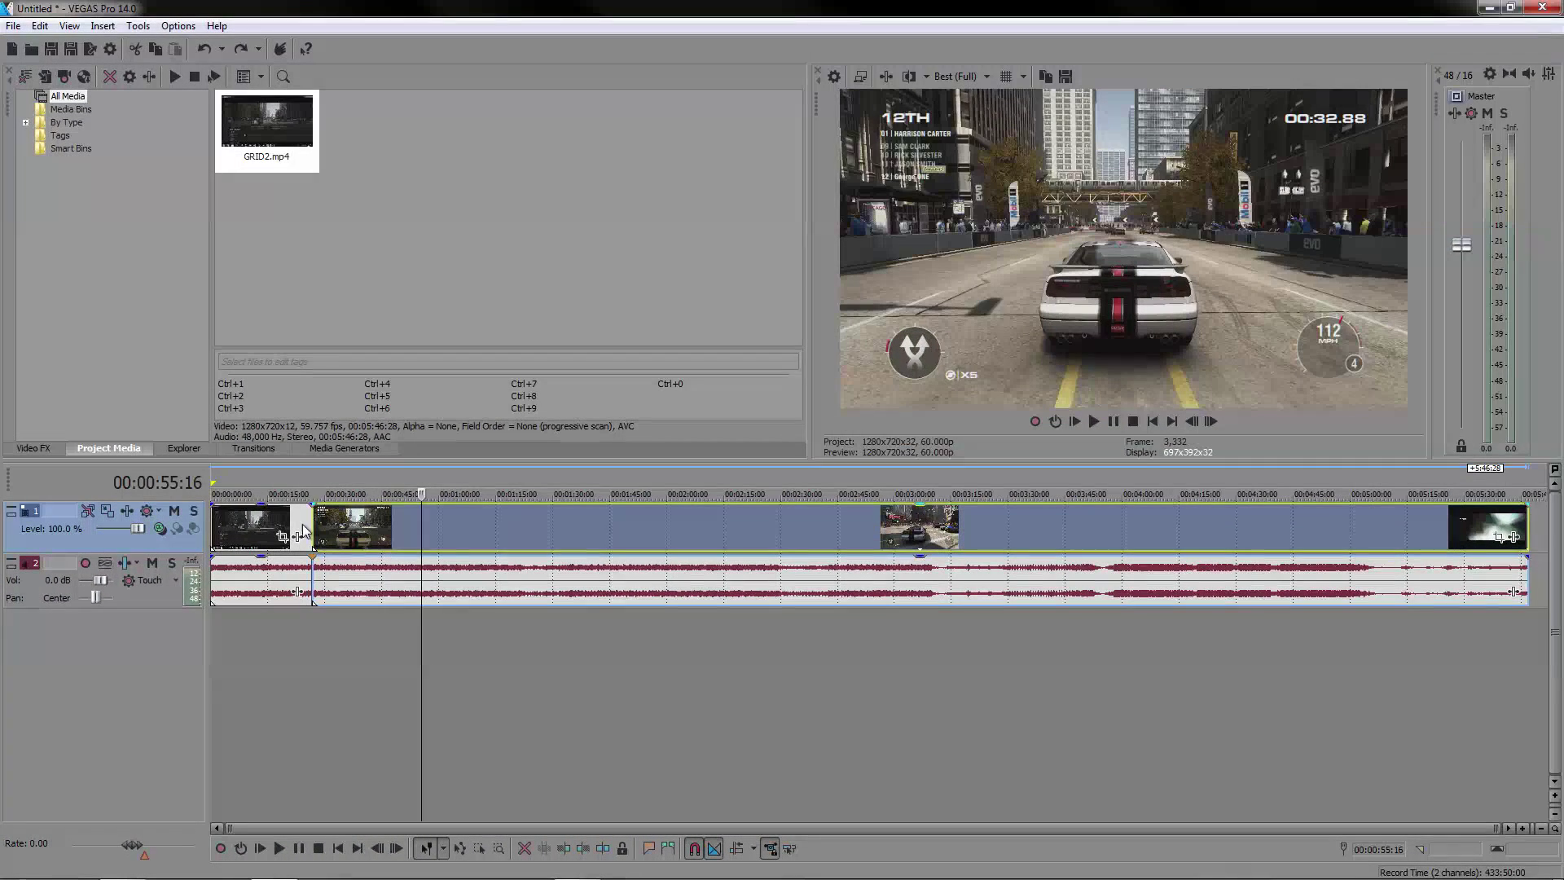
# Delete the opening GRID2 section before the first cut and move the remaining footage to the start of the timeline
pyautogui.click(265, 530)
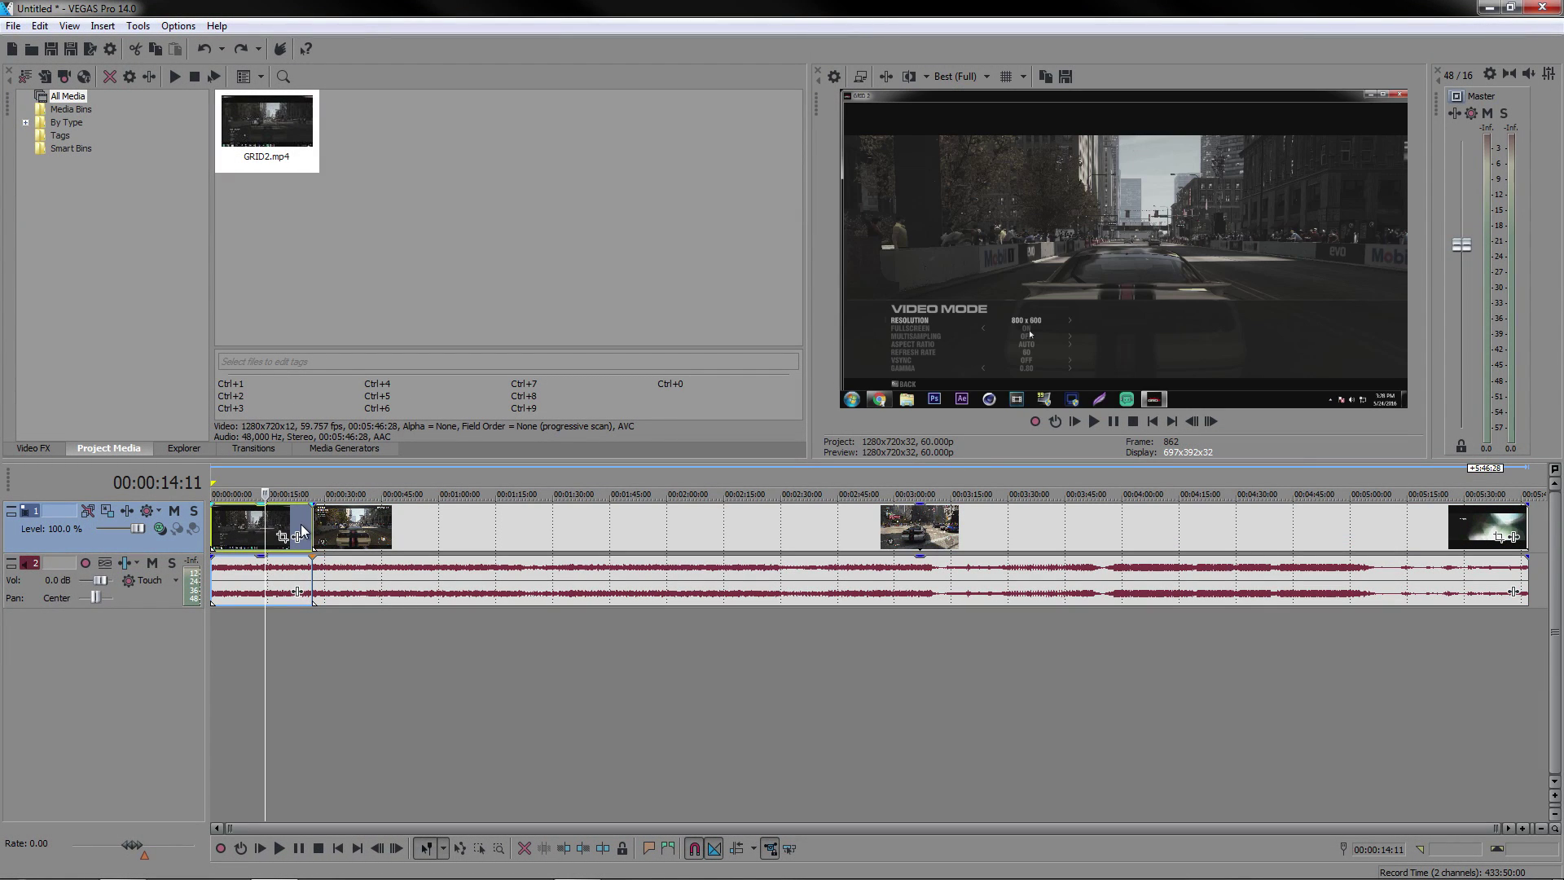
pyautogui.rightClick(284, 528)
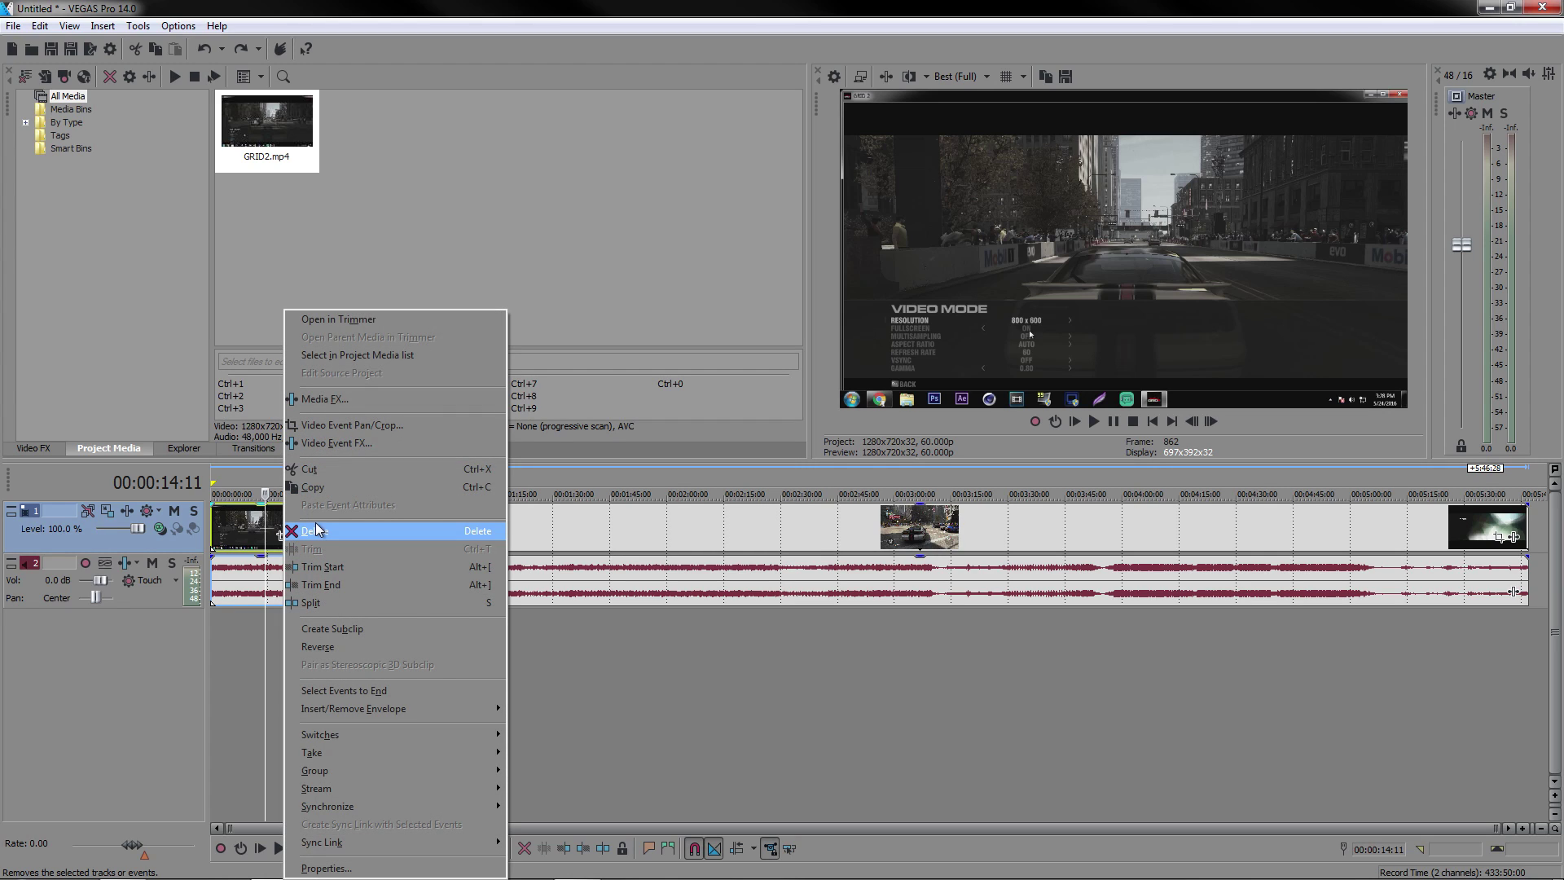
pyautogui.click(248, 520)
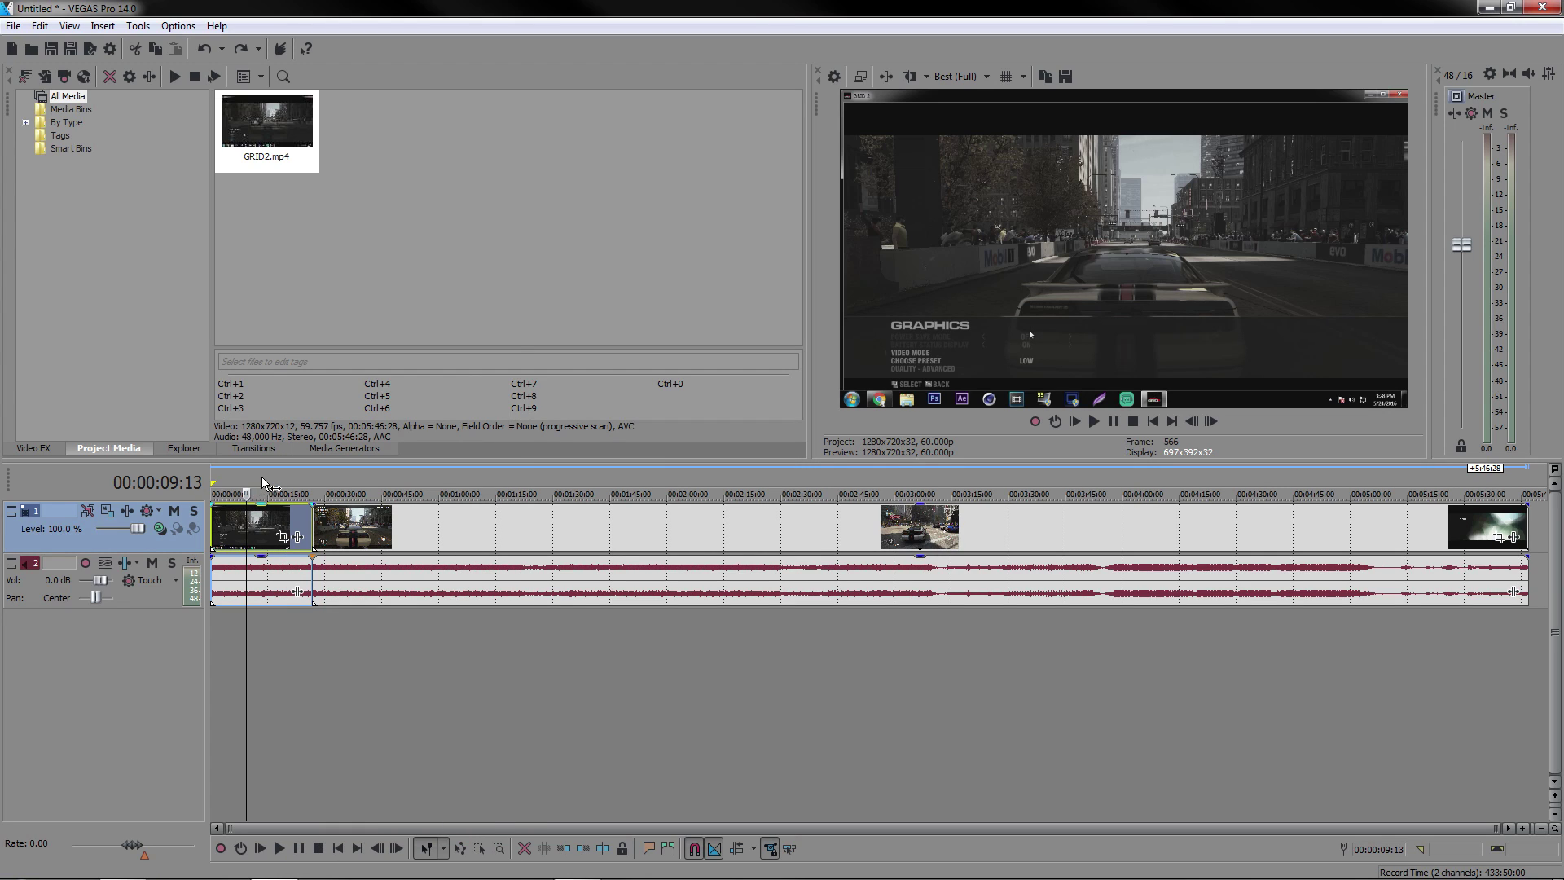
pyautogui.press('Delete')
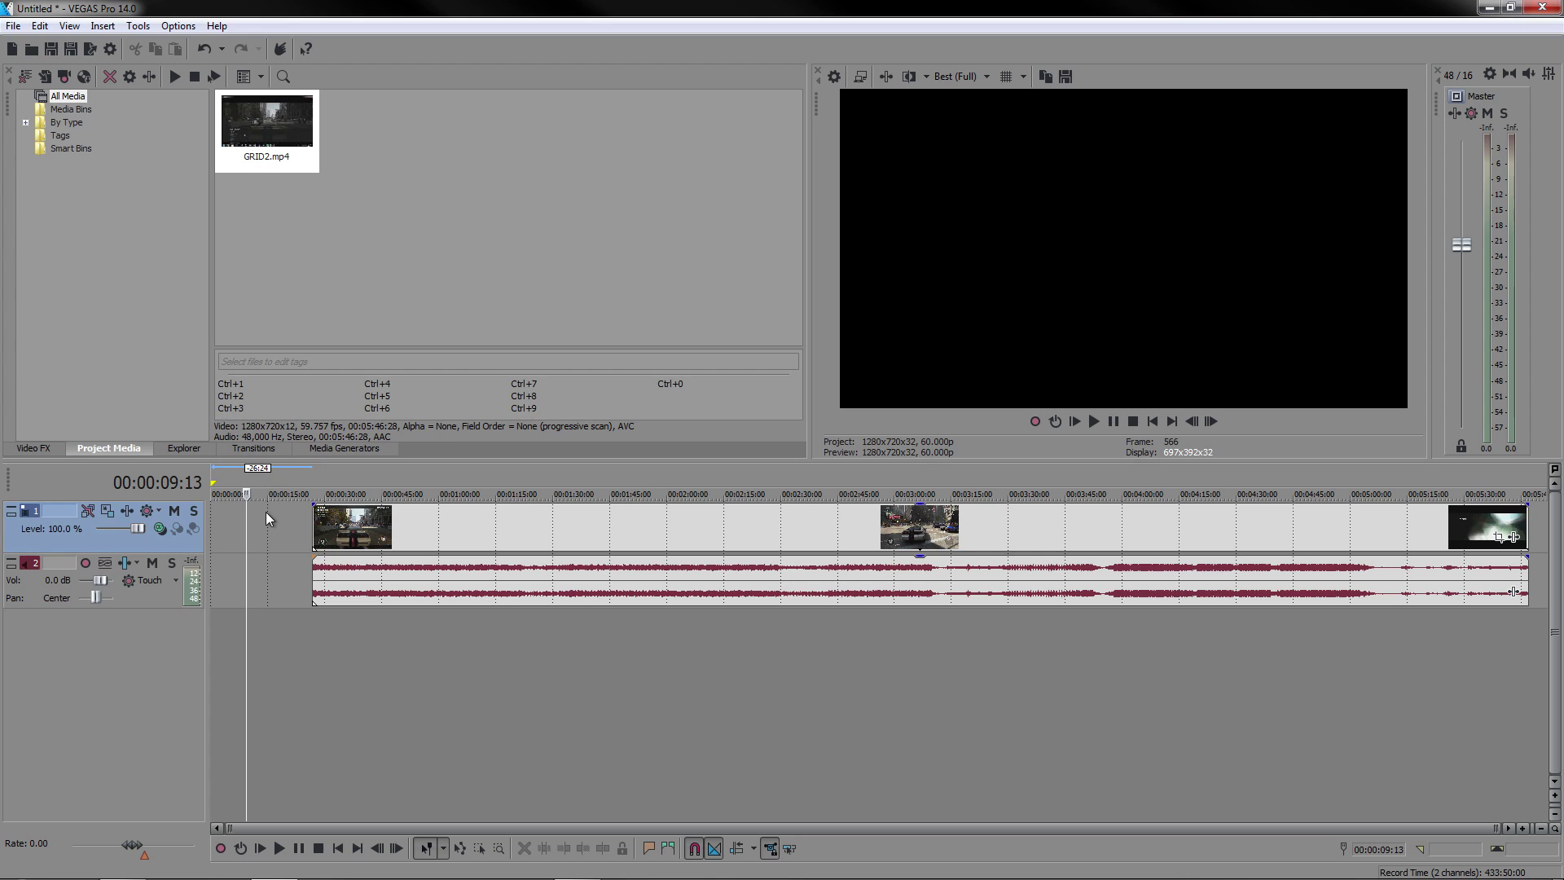
pyautogui.moveTo(368, 529); pyautogui.dragTo(1092, 517)
pyautogui.click(325, 534)
# Split the GRID2 footage at 00:04:57:09, where the race results begin, and delete the section after the cut
pyautogui.moveTo(1251, 515); pyautogui.dragTo(1341, 520)
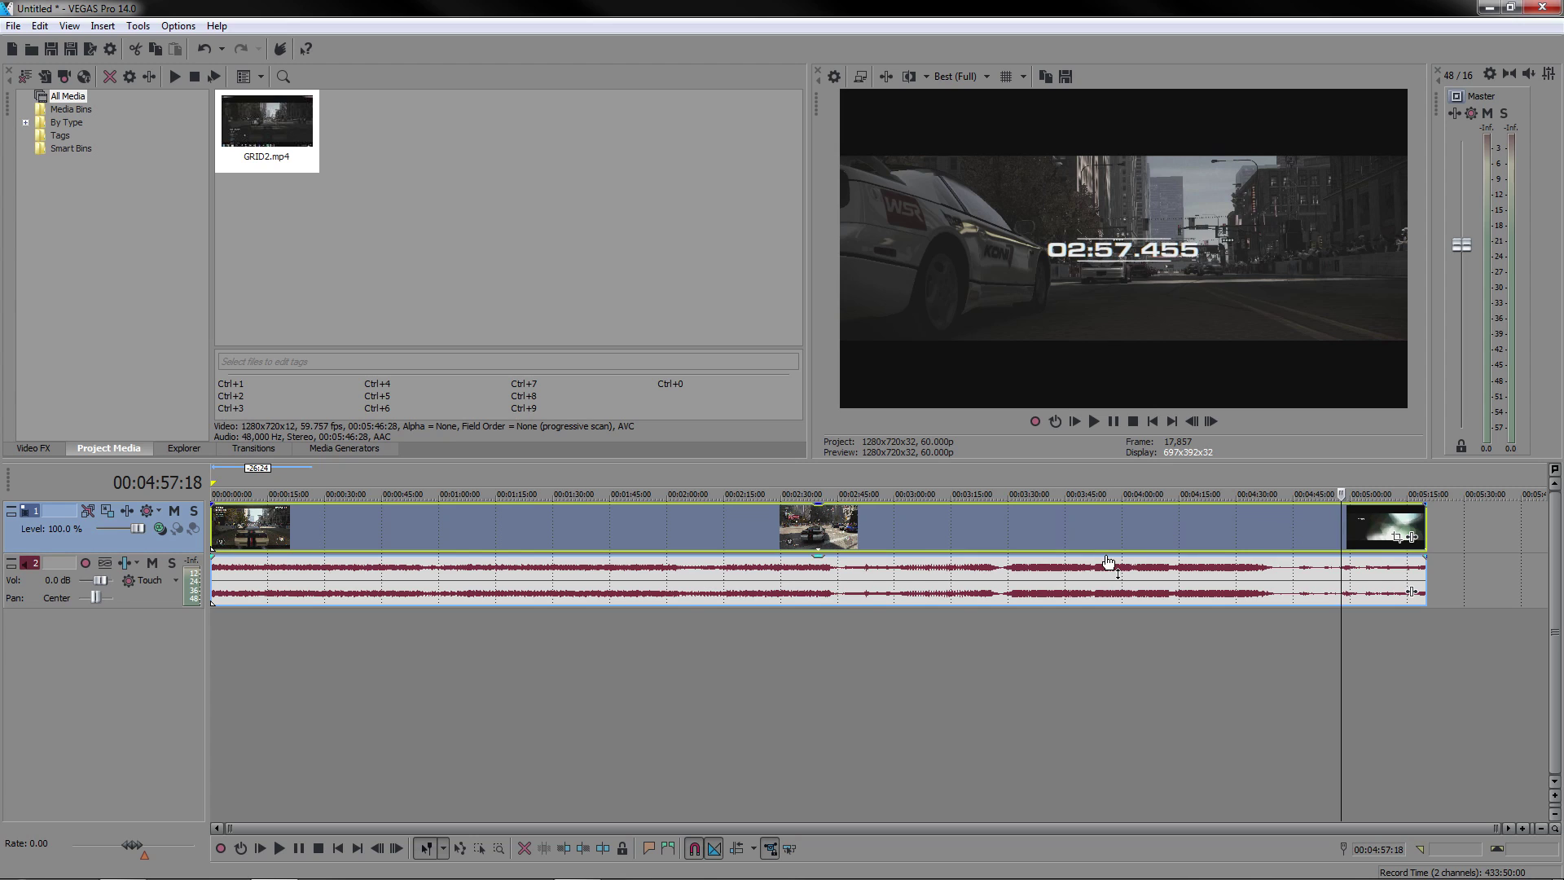
pyautogui.click(1329, 528)
pyautogui.moveTo(1332, 523)
pyautogui.mouseDown()
pyautogui.moveTo(1317, 524)
pyautogui.moveTo(1337, 520)
pyautogui.mouseUp()
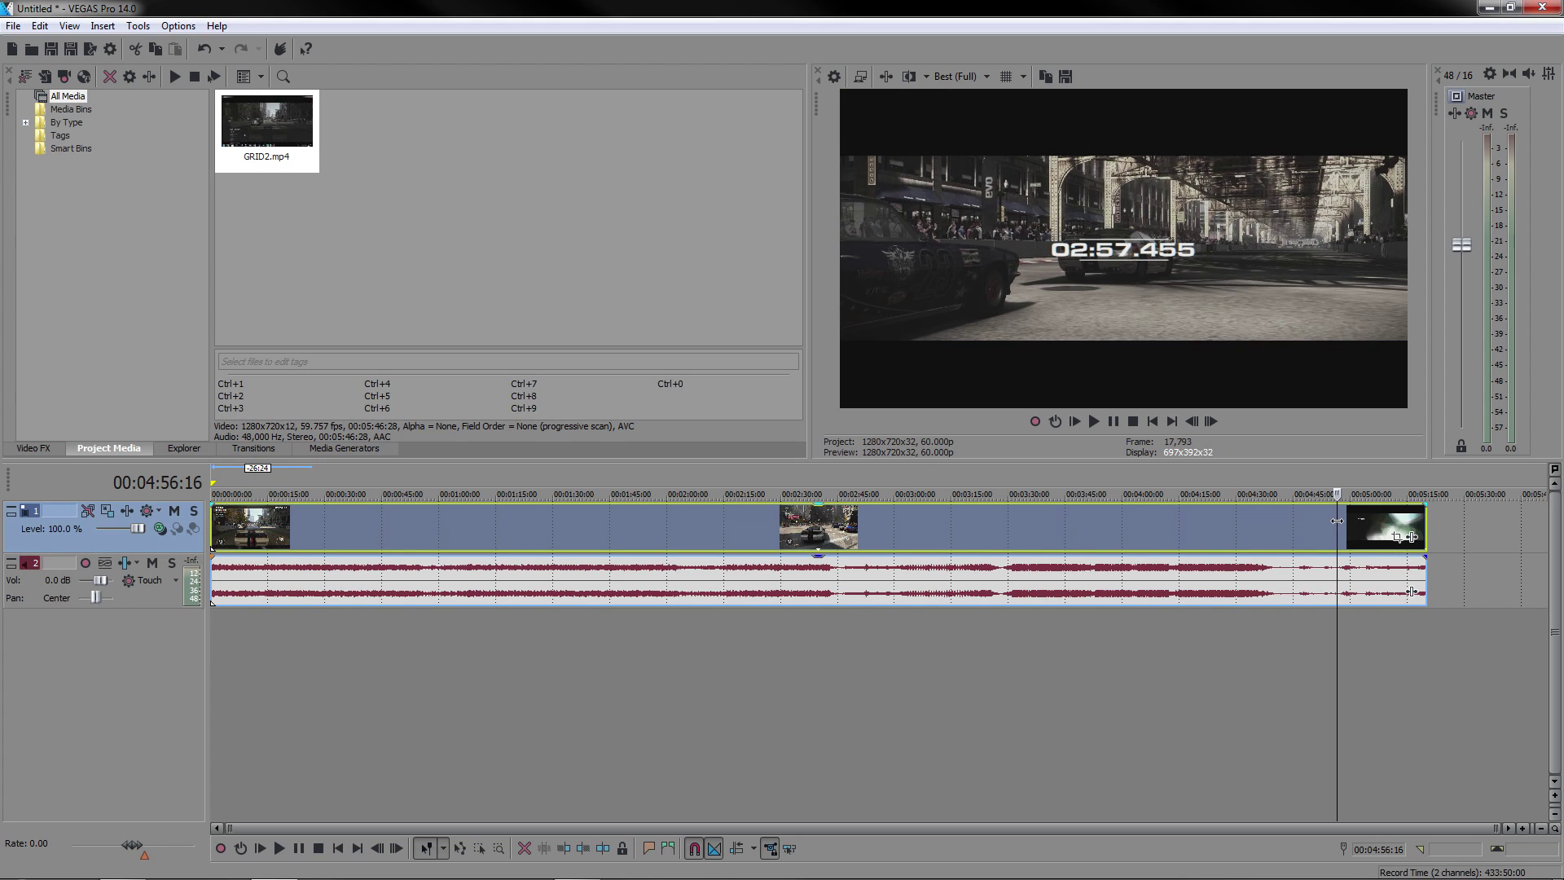
pyautogui.click(1211, 422)
pyautogui.click(1211, 422)
pyautogui.click(1212, 422)
pyautogui.moveTo(1212, 423); pyautogui.dragTo(1213, 423)
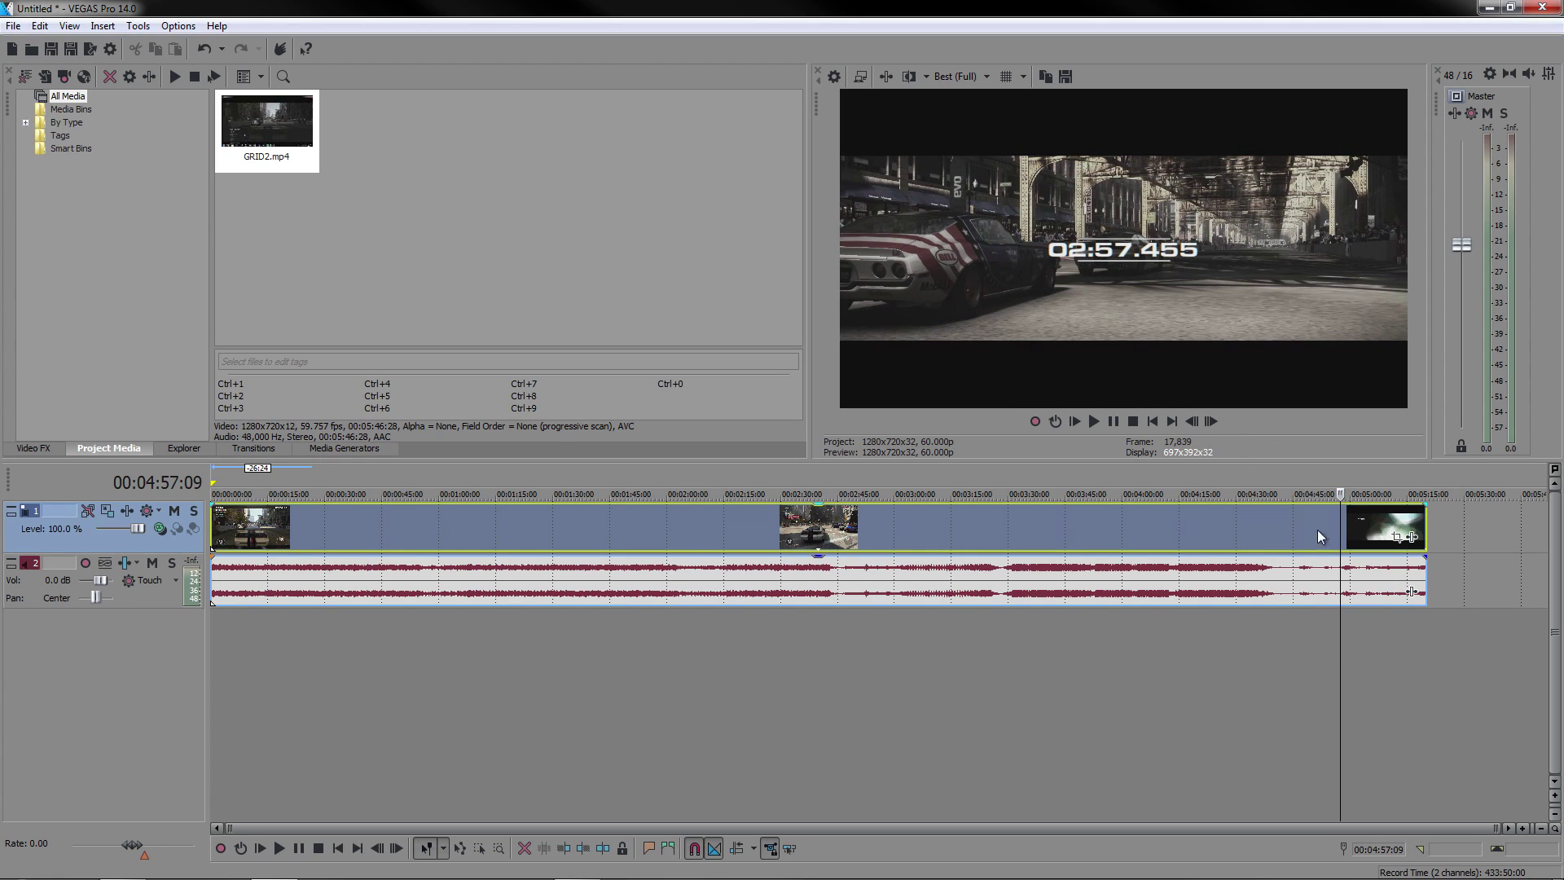
pyautogui.press('s')
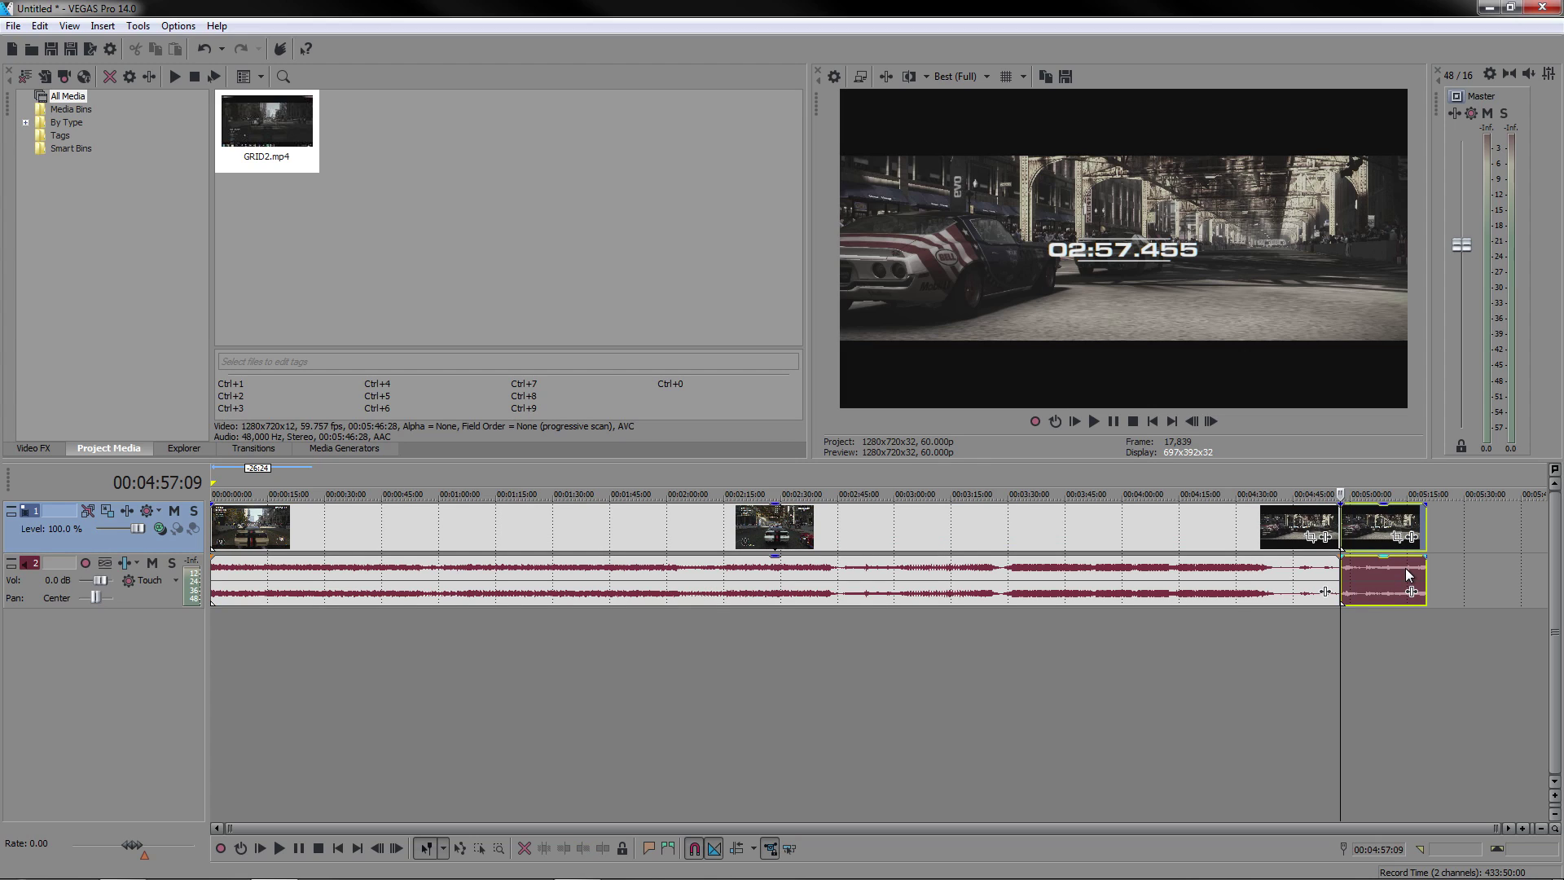
pyautogui.press('Delete')
# Examine the GRID2 footage around the one-minute mark at different timeline zoom levels
pyautogui.click(438, 528)
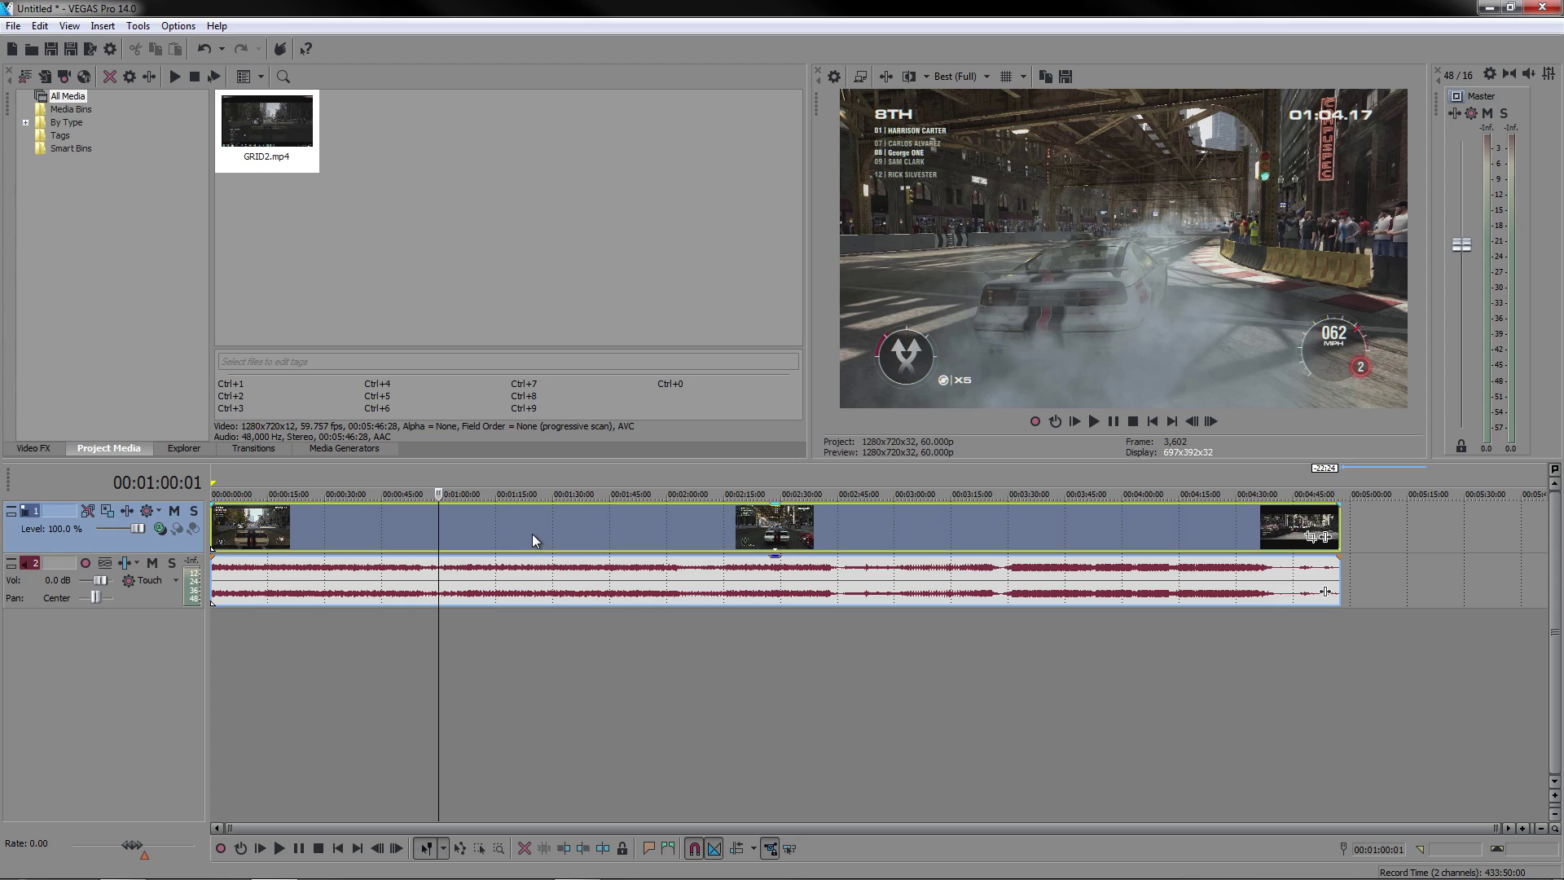
pyautogui.scroll(4, 533, 530)
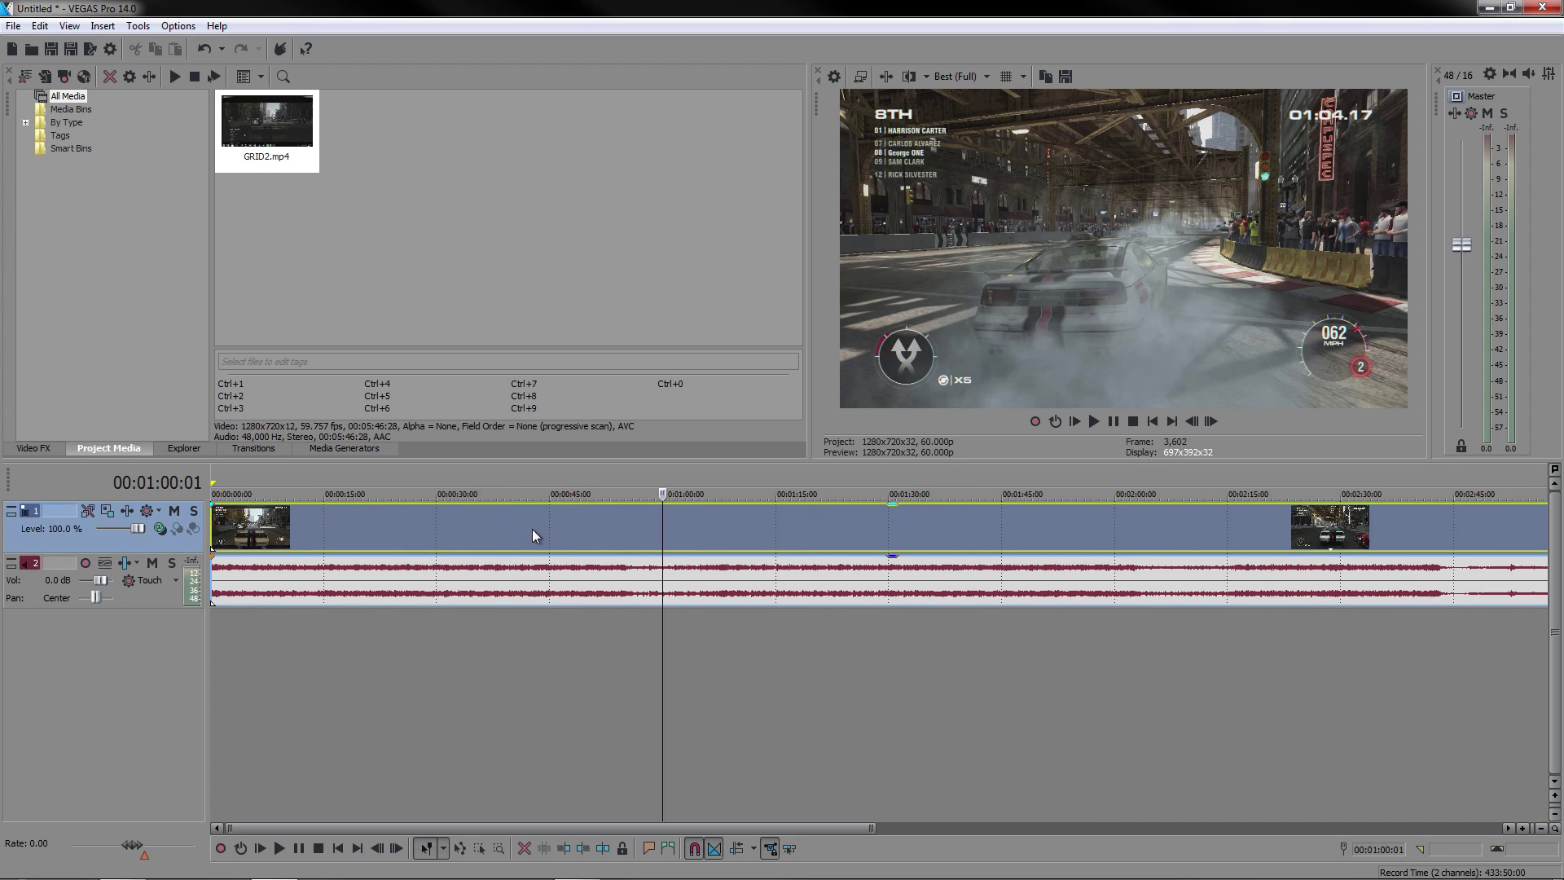
pyautogui.scroll(2, 872, 554)
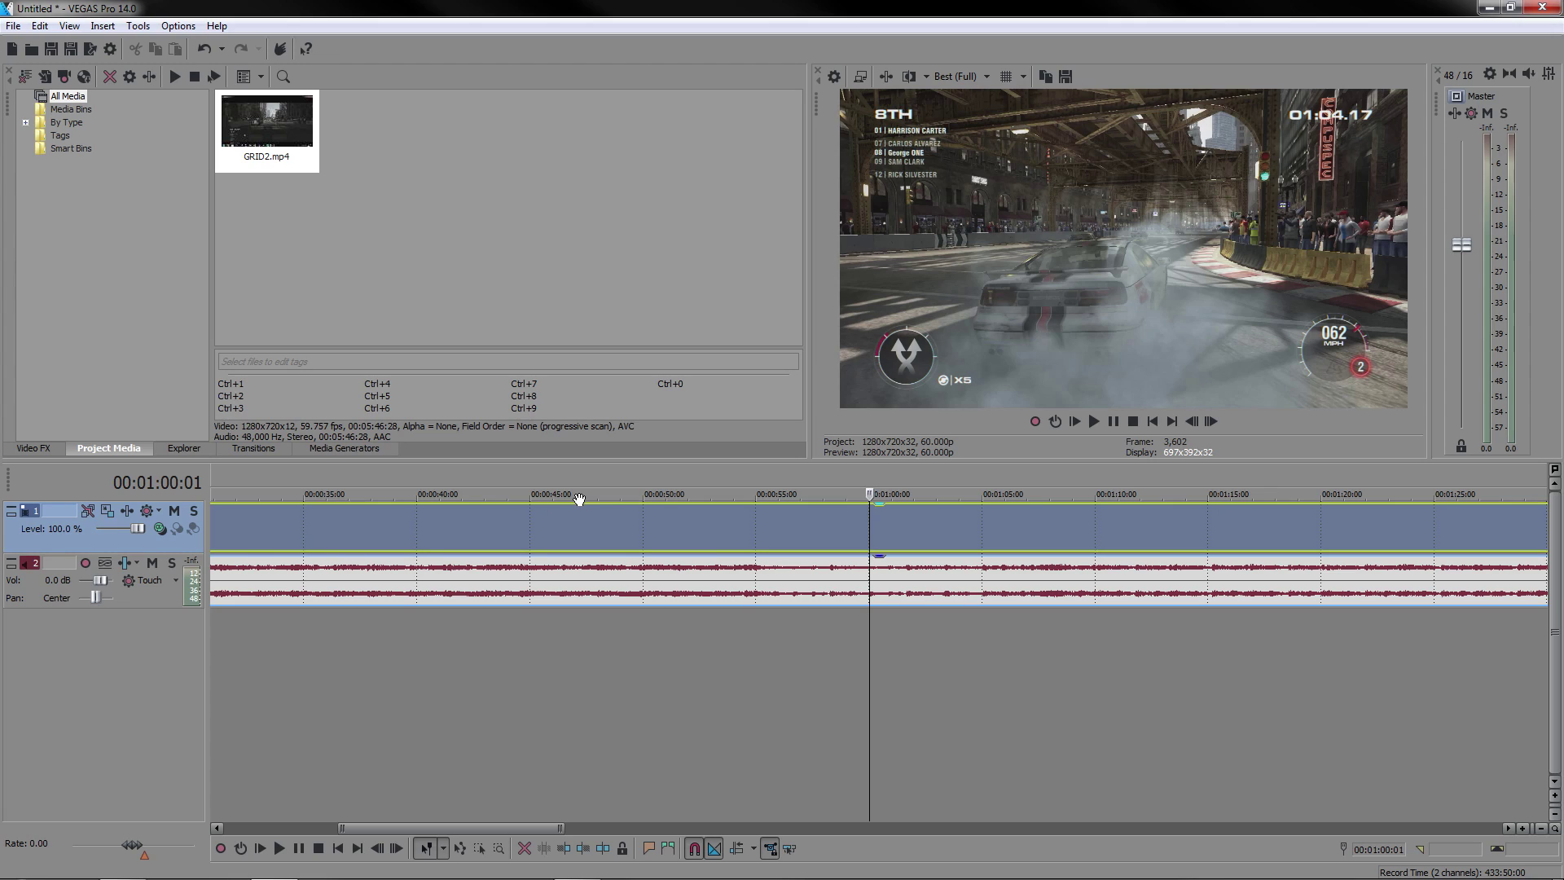
pyautogui.scroll(-2, 847, 523)
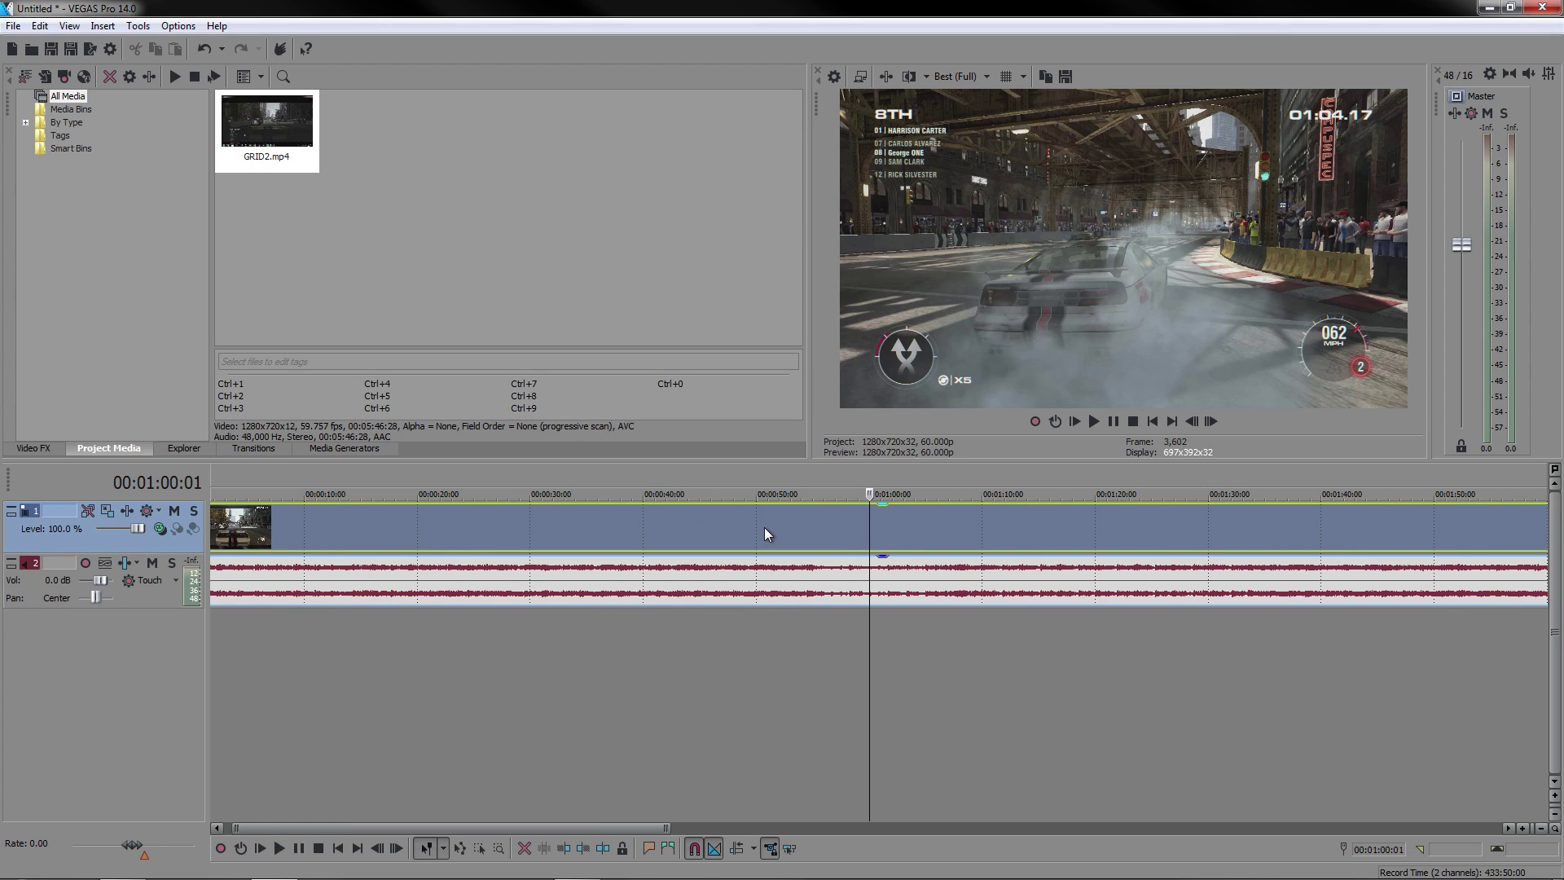
pyautogui.scroll(-1, 701, 521)
pyautogui.scroll(-1, 780, 538)
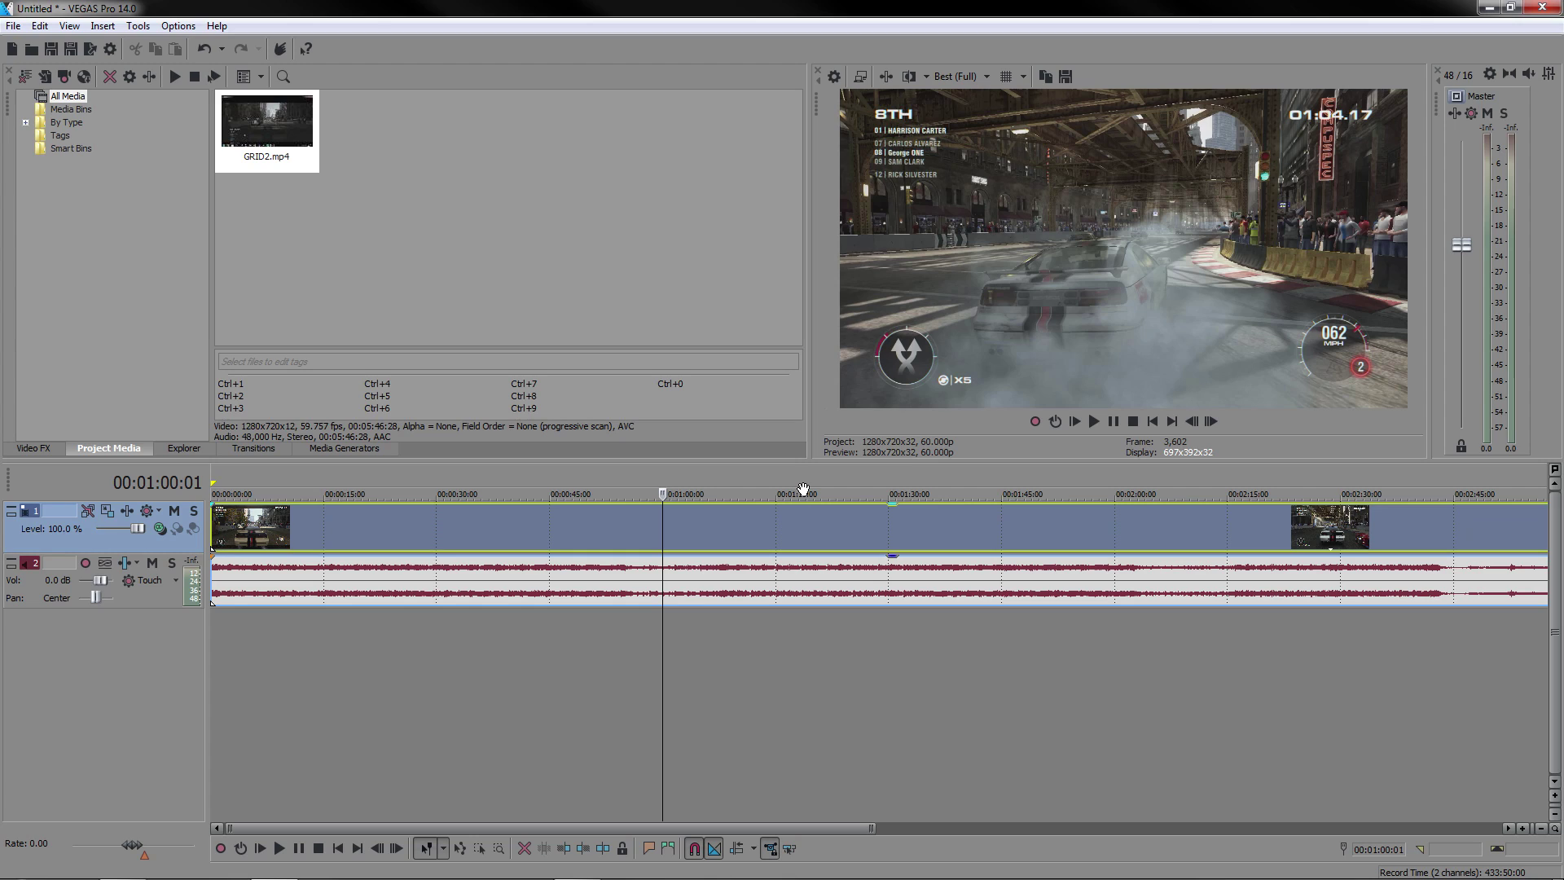
pyautogui.scroll(-1, 864, 574)
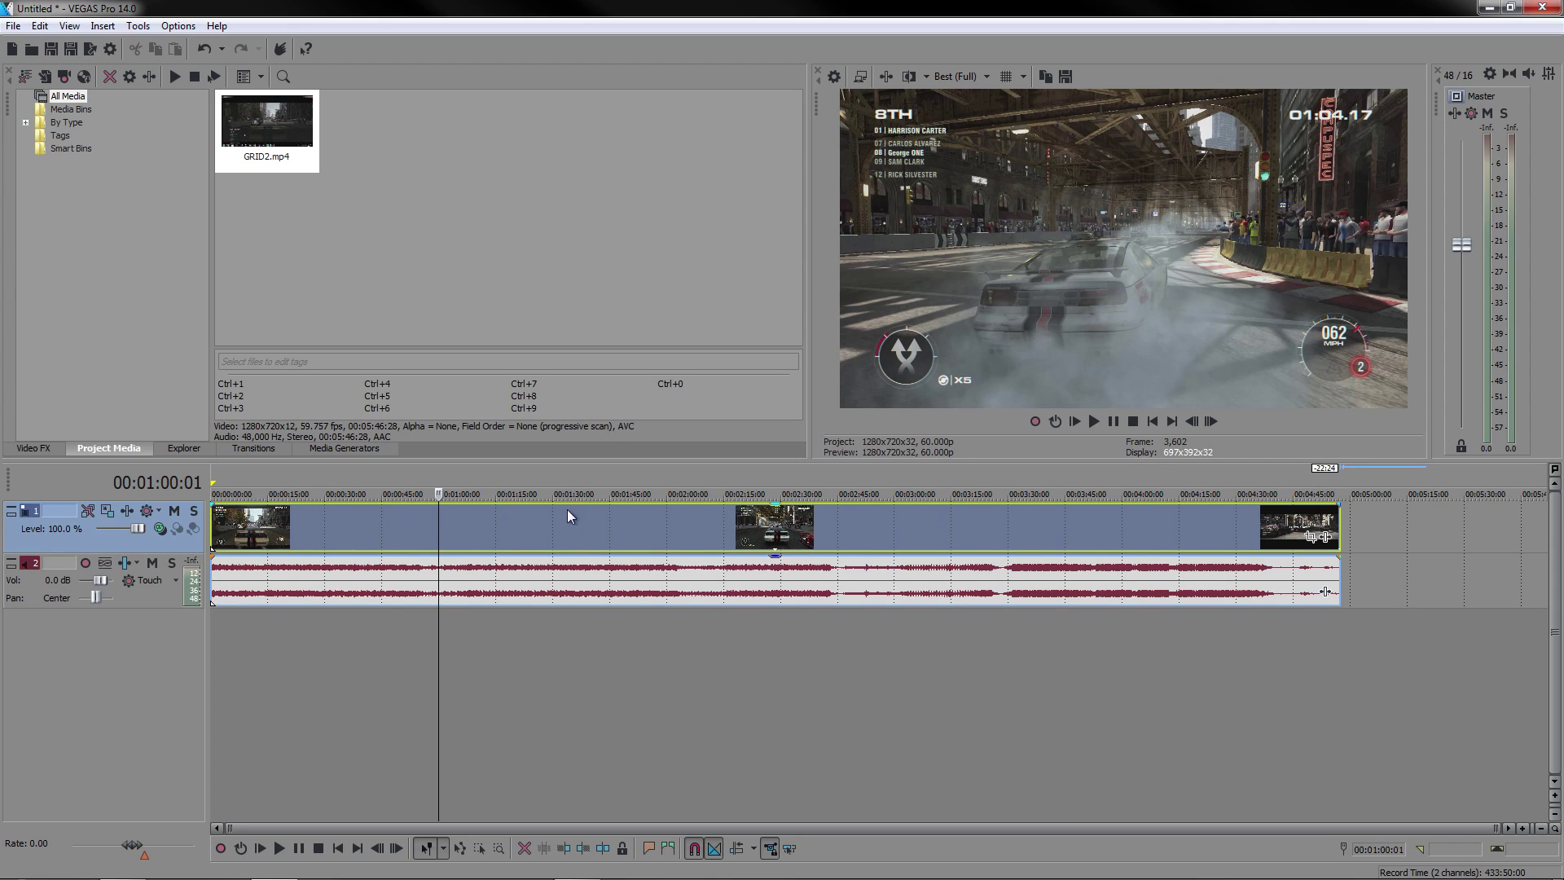
pyautogui.press('Left')
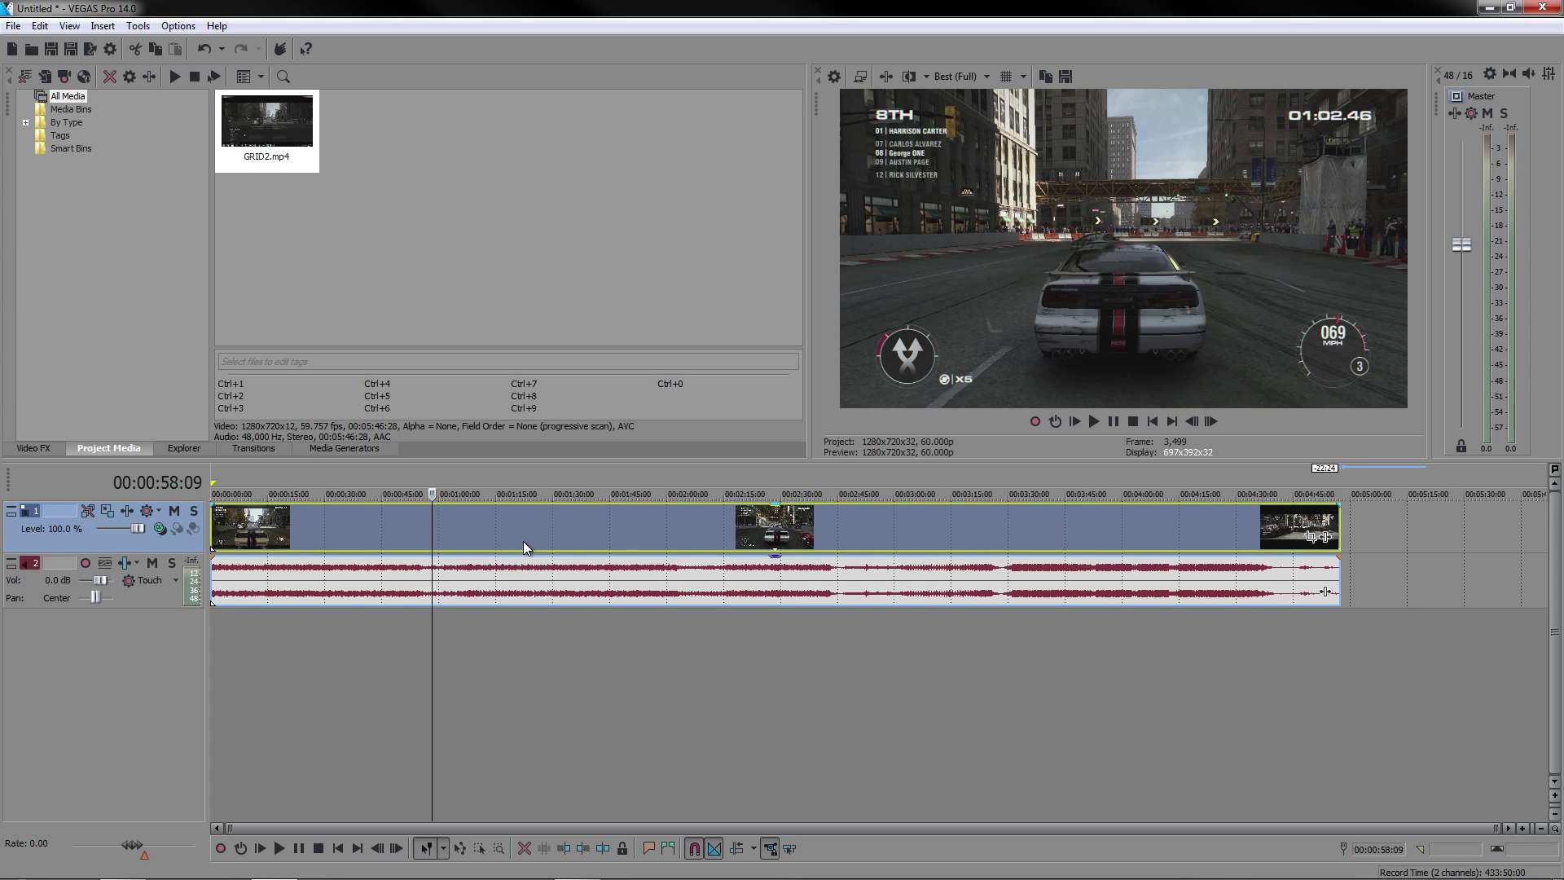
# Split the GRID2 video and audio at 00:01:00:00, going back frame by frame to reach the exact point
pyautogui.scroll(3, 459, 523)
pyautogui.scroll(1, 904, 539)
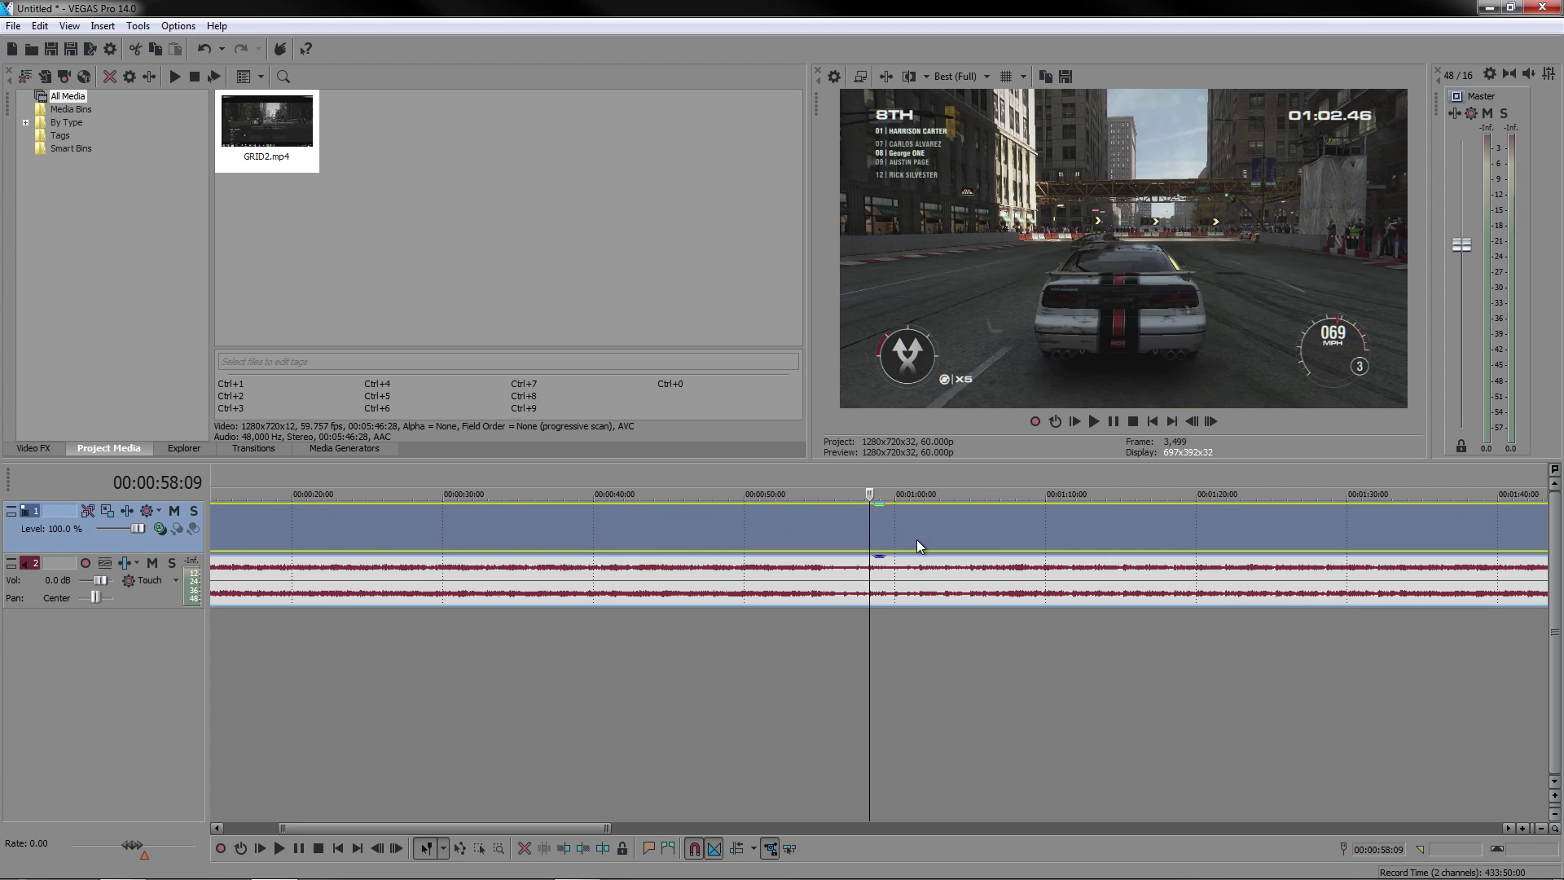
pyautogui.click(896, 510)
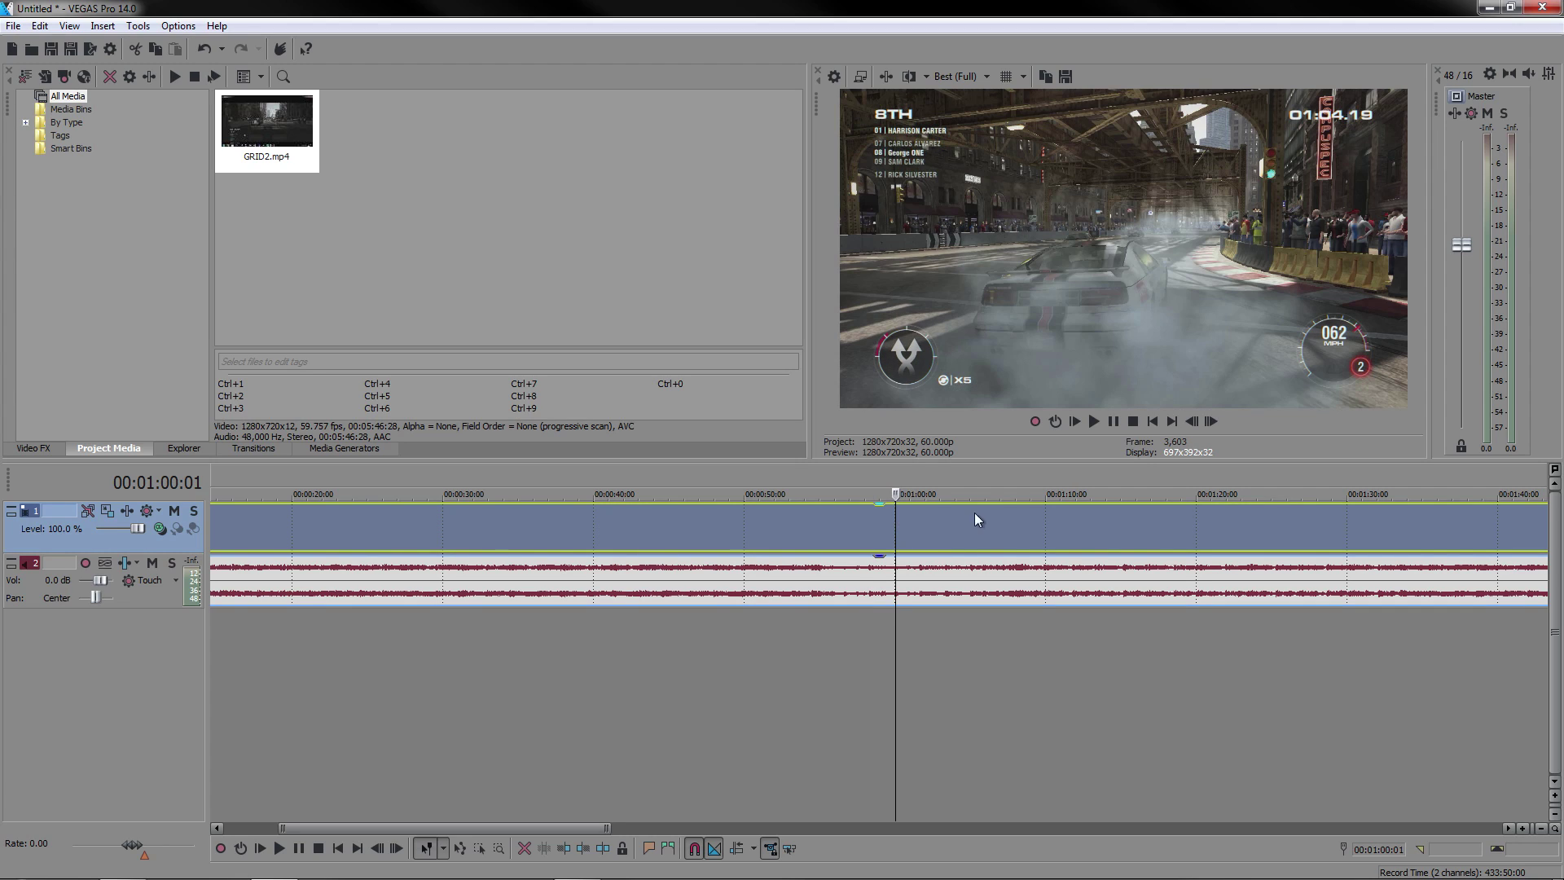
pyautogui.click(1191, 420)
pyautogui.click(1191, 420)
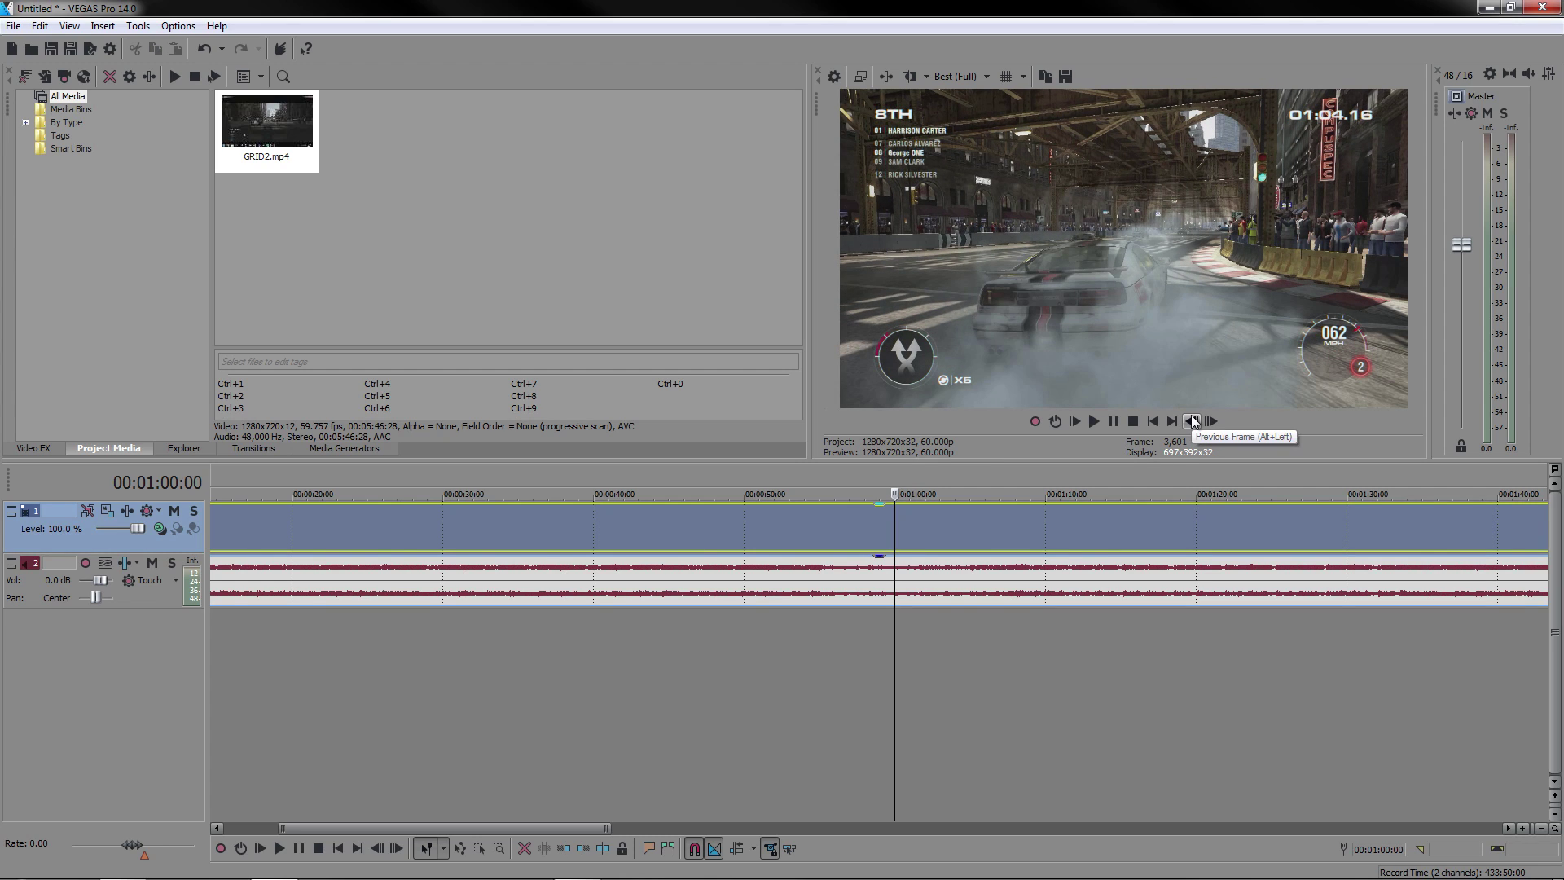
pyautogui.click(1192, 421)
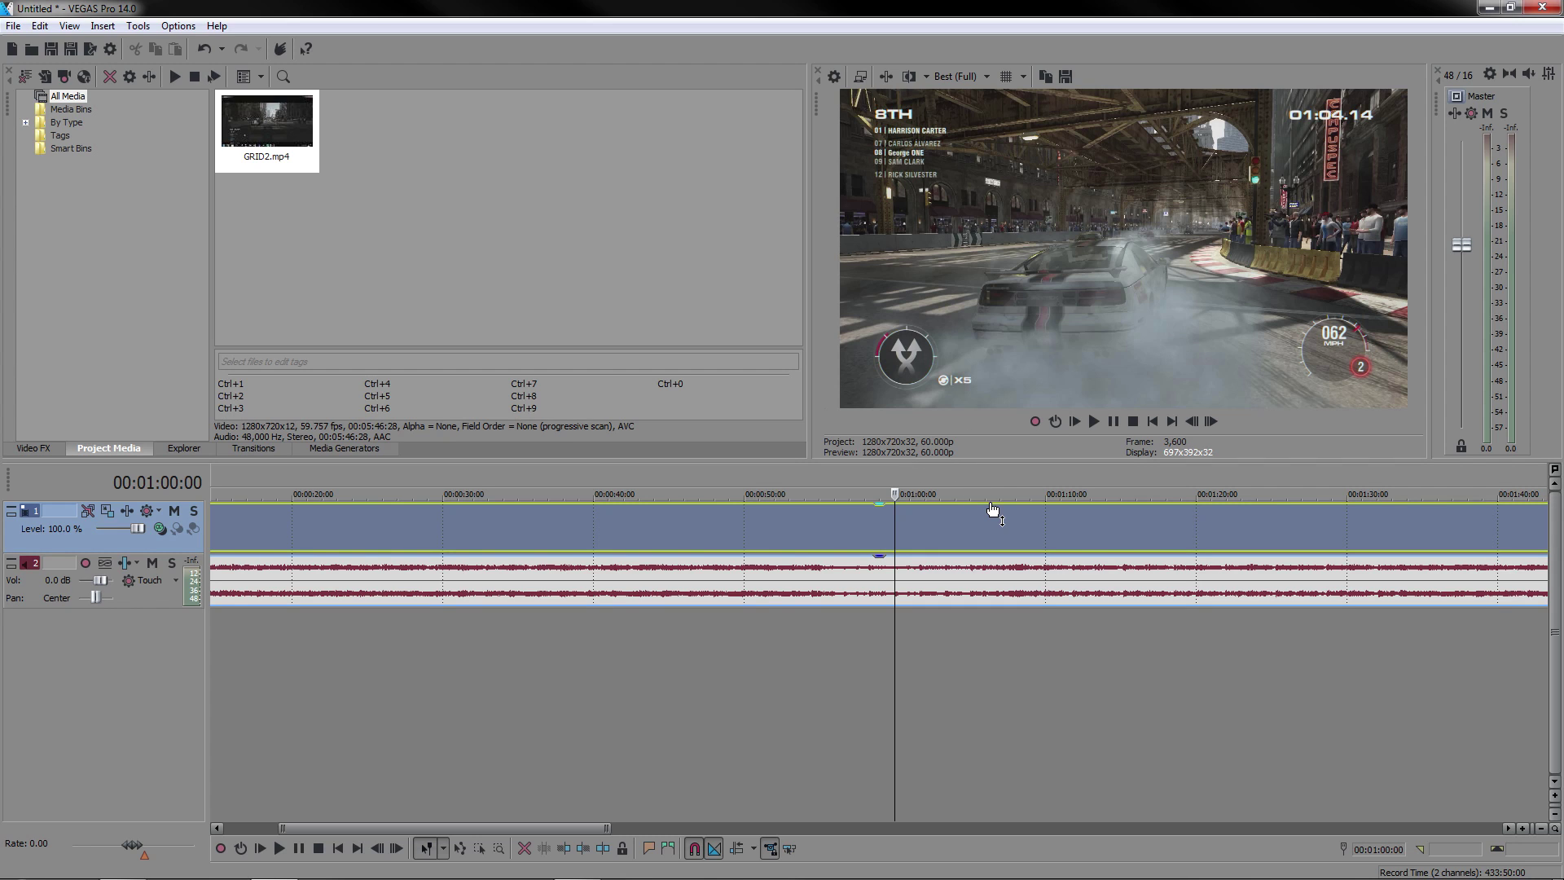
pyautogui.press('s')
# Split the remaining GRID2 video and audio at 00:04:14:29, where the car is under the bridge
pyautogui.scroll(-5, 1010, 513)
pyautogui.moveTo(768, 536); pyautogui.dragTo(1179, 543)
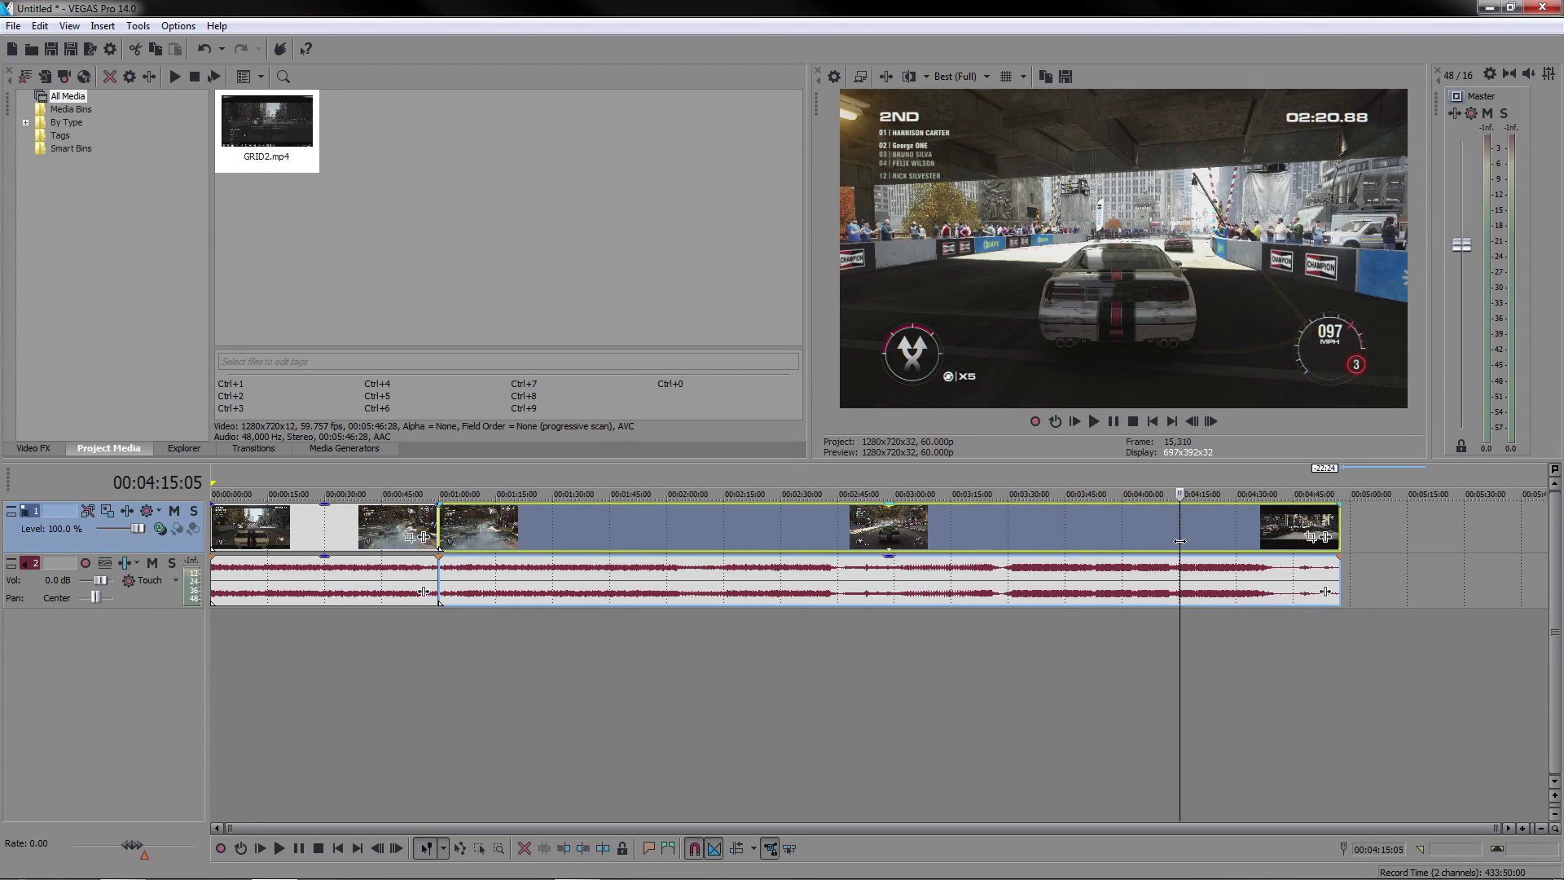
pyautogui.click(1194, 423)
pyautogui.click(1194, 423)
pyautogui.click(1194, 423)
pyautogui.click(1194, 422)
pyautogui.click(1195, 422)
pyautogui.click(1194, 423)
pyautogui.click(1194, 423)
pyautogui.click(1194, 423)
pyautogui.click(1194, 423)
pyautogui.click(1194, 423)
pyautogui.click(1194, 423)
pyautogui.click(1194, 422)
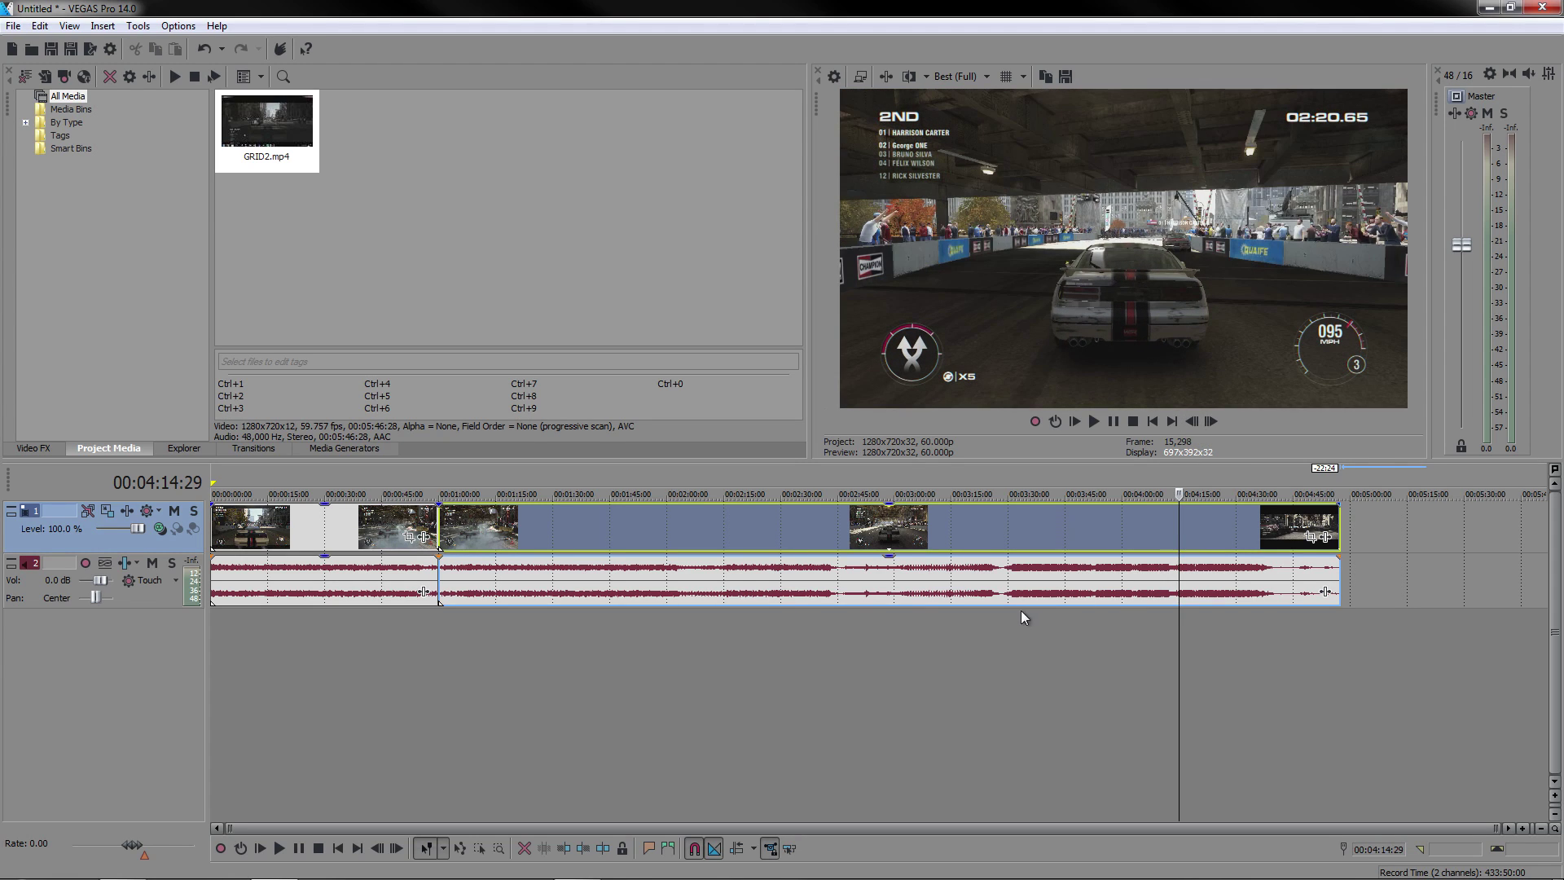
pyautogui.press('s')
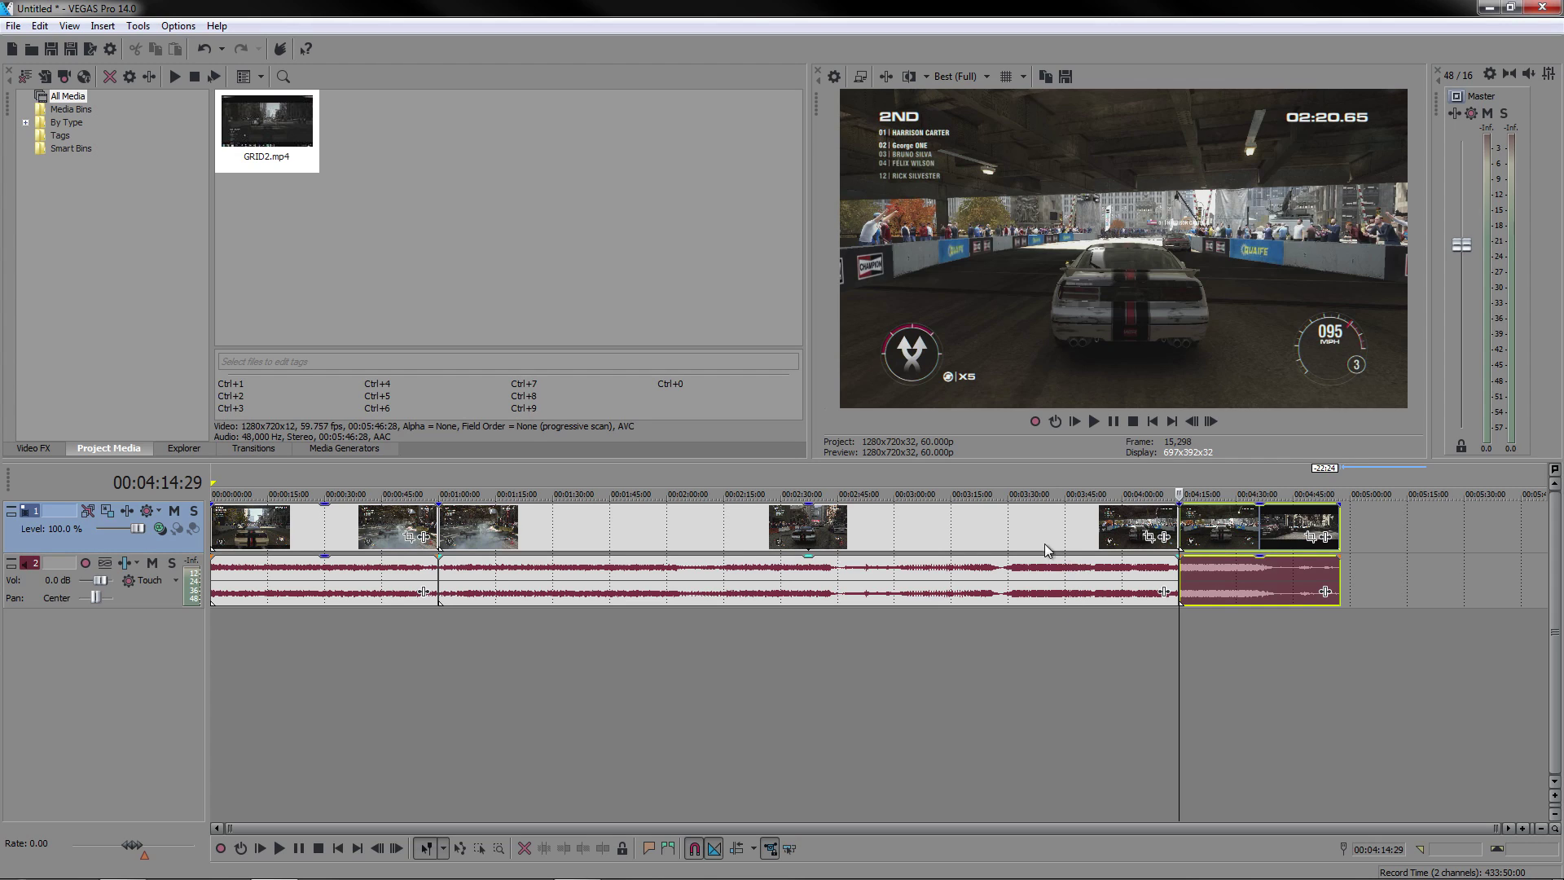
# Delete the middle section between the two cuts and move the closing section against the end of the first clip
pyautogui.click(936, 529)
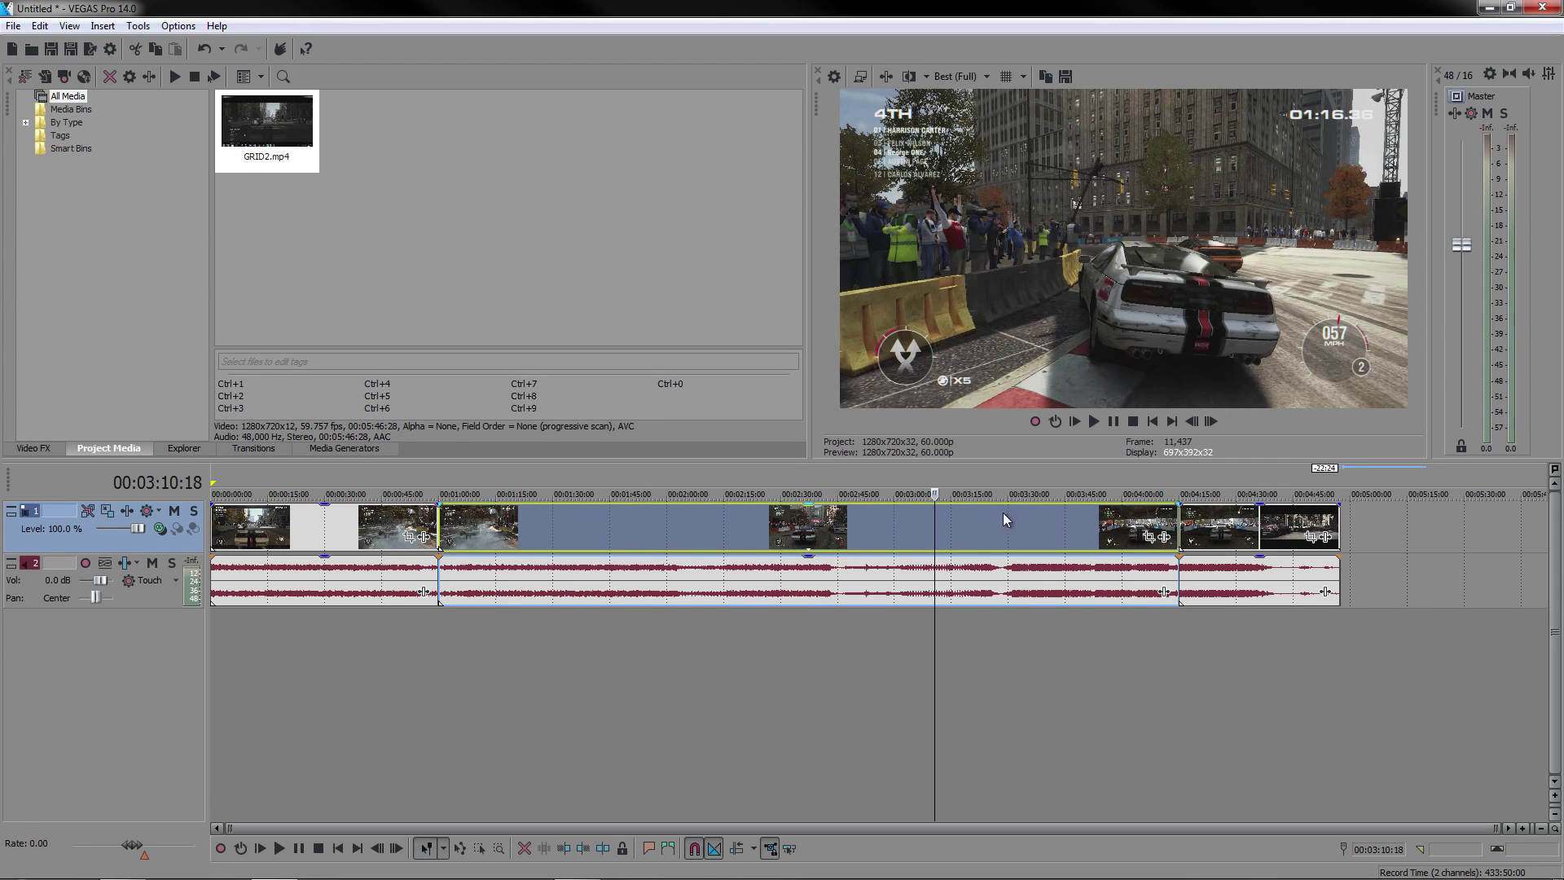
pyautogui.press('Delete')
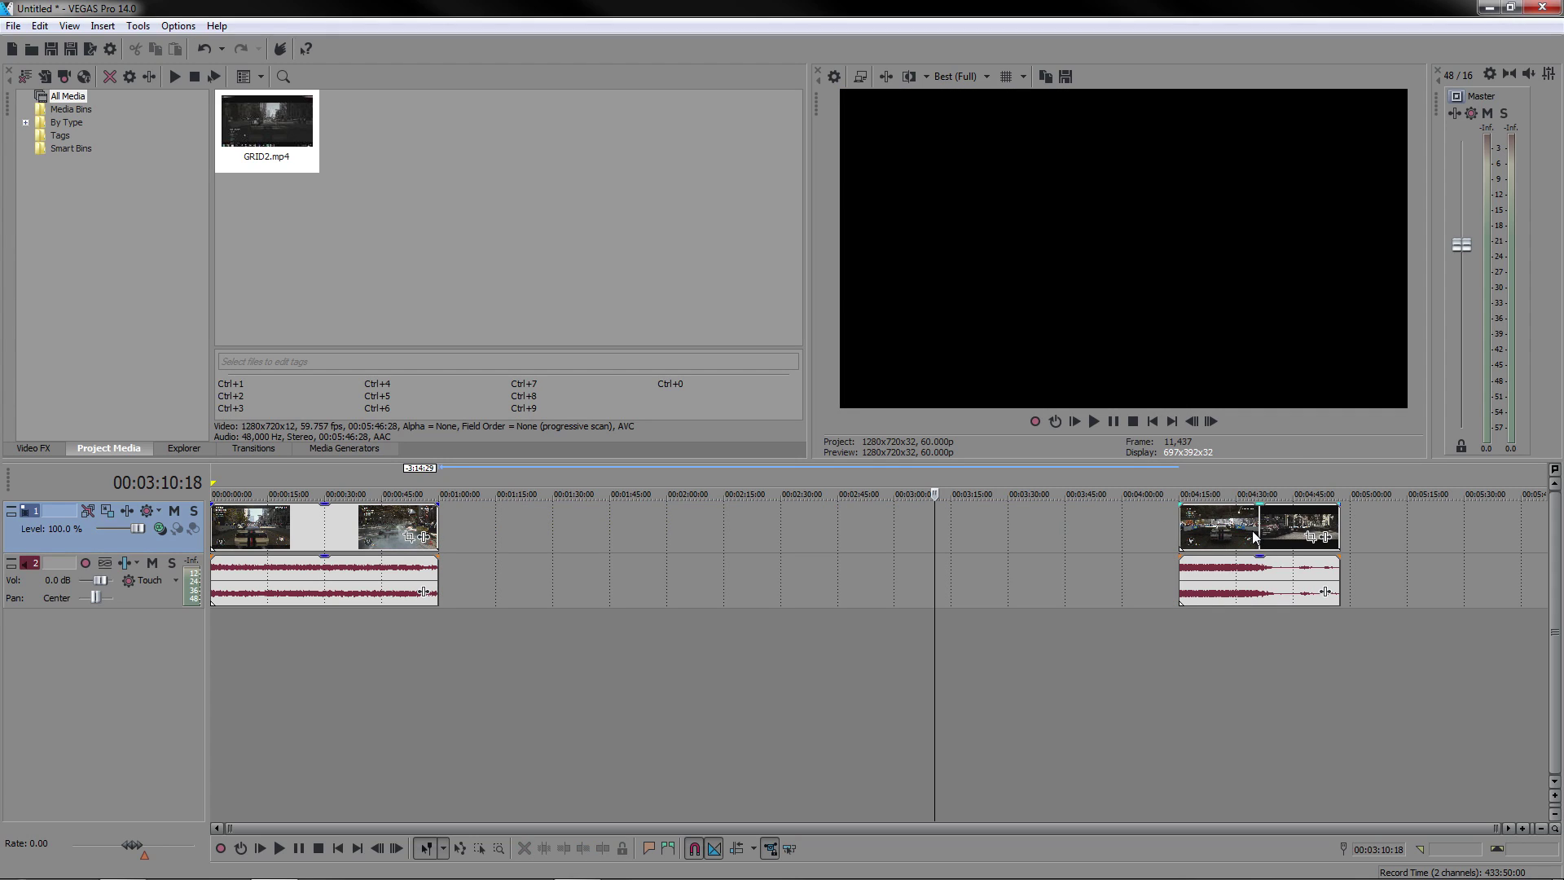
pyautogui.moveTo(1251, 529); pyautogui.dragTo(505, 543)
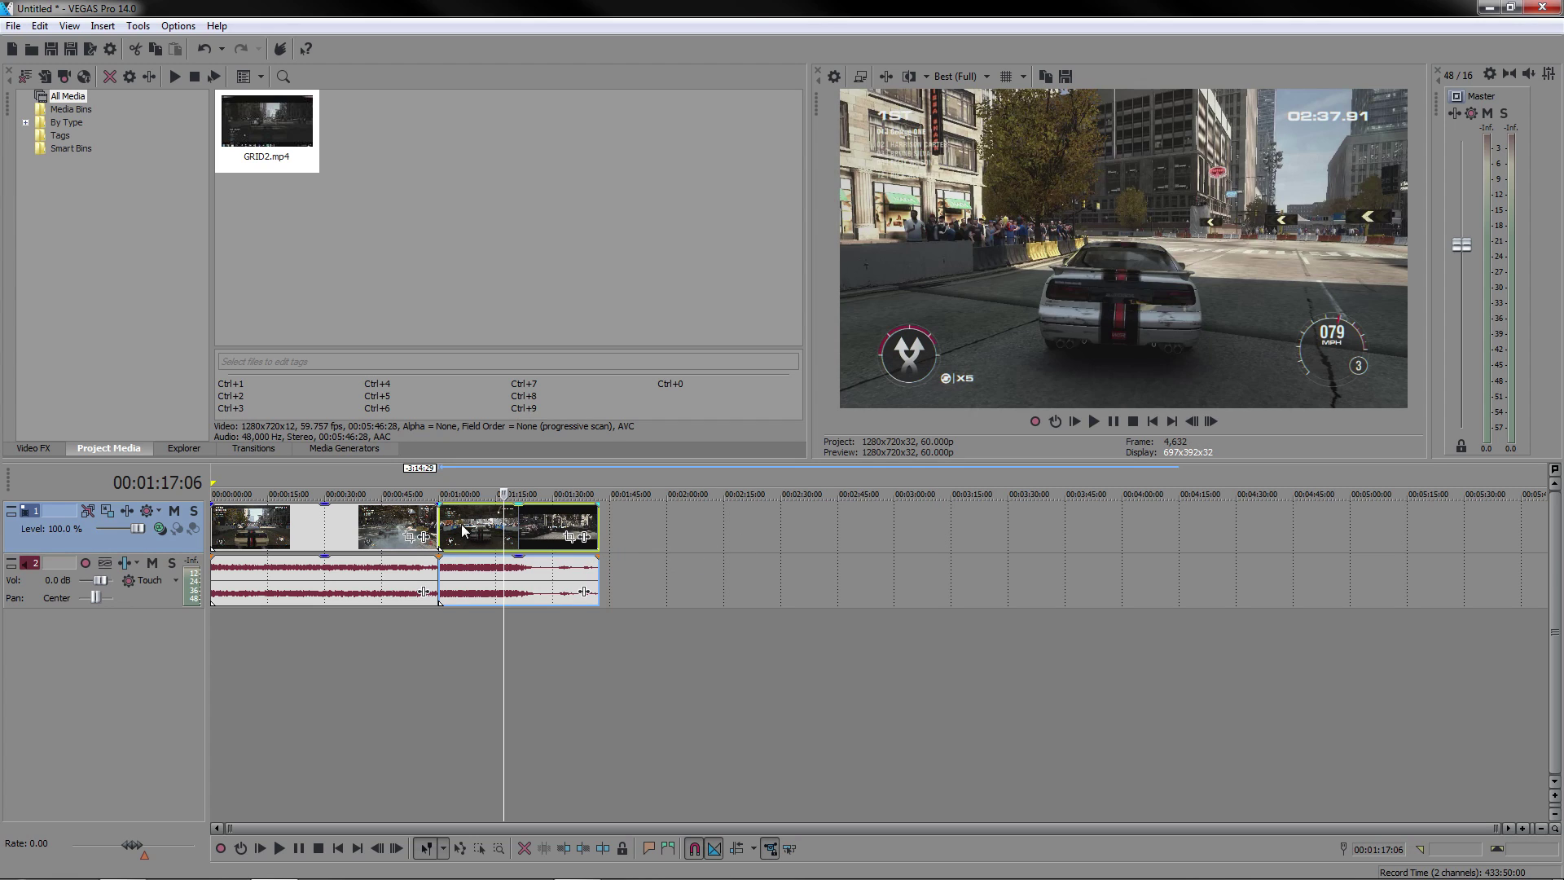
# Overlap the start of the closing clip with the end of the first clip by 1:00 to create a crossfade
pyautogui.click(400, 522)
pyautogui.moveTo(400, 518); pyautogui.dragTo(457, 520)
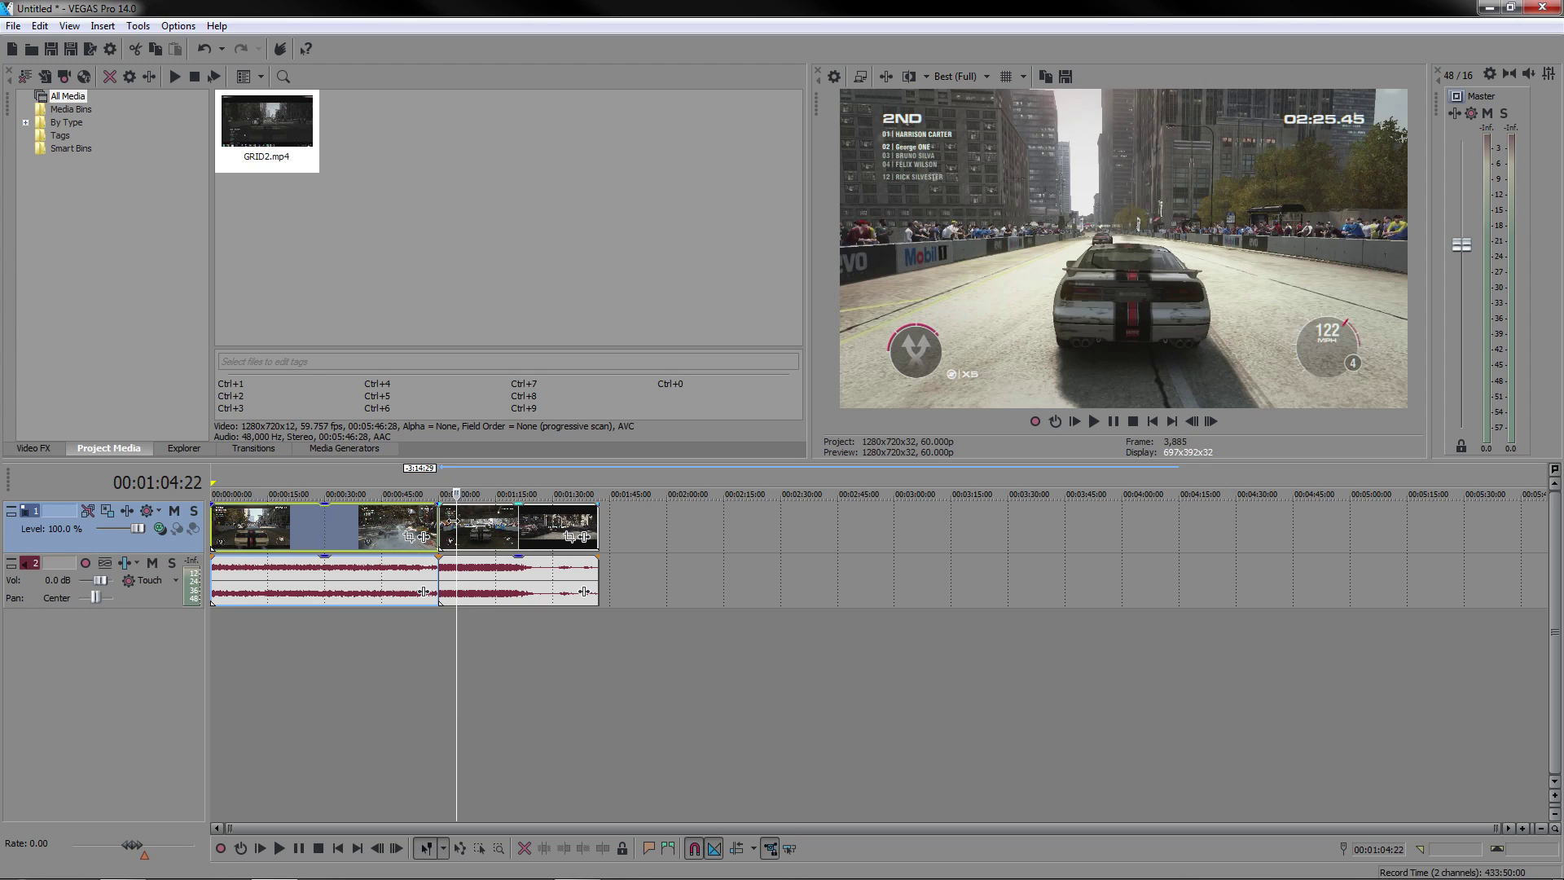
pyautogui.scroll(2, 453, 521)
pyautogui.scroll(3, 550, 525)
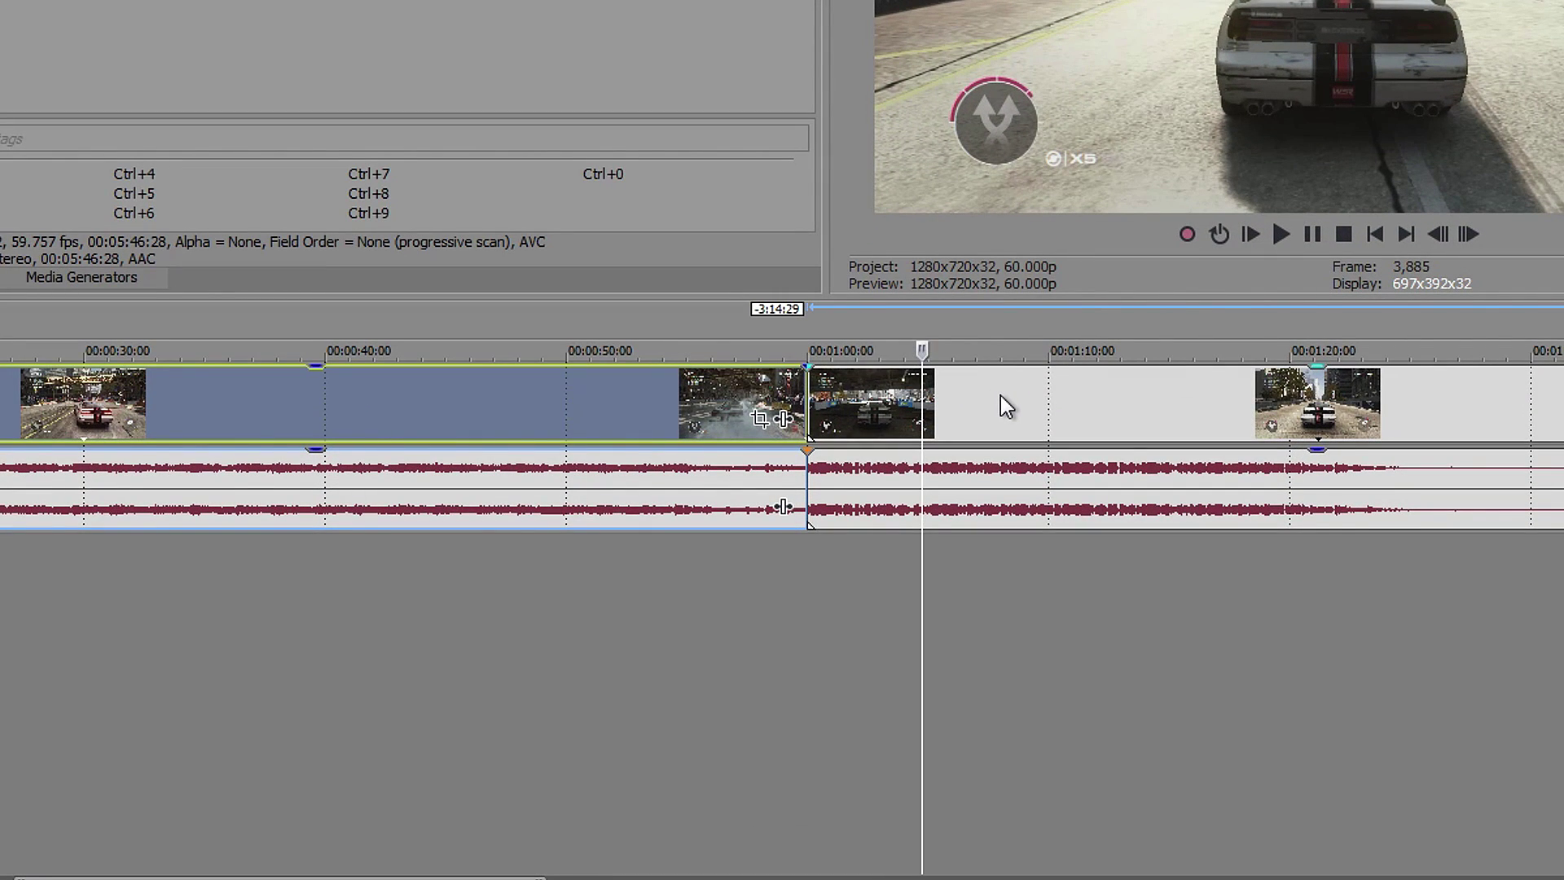
pyautogui.click(925, 508)
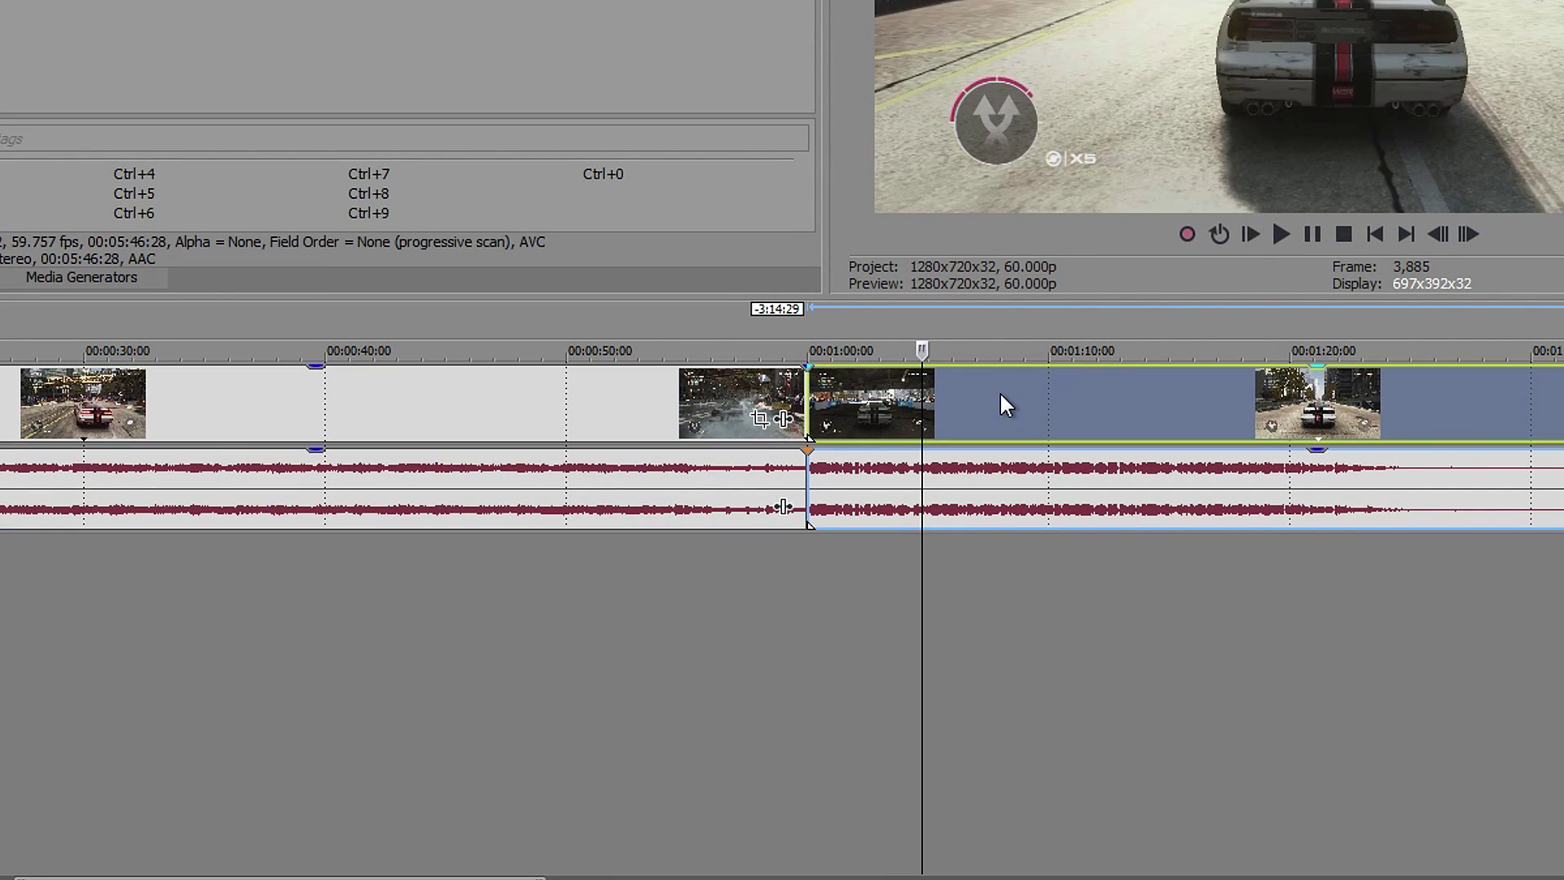
pyautogui.moveTo(995, 391); pyautogui.dragTo(824, 391)
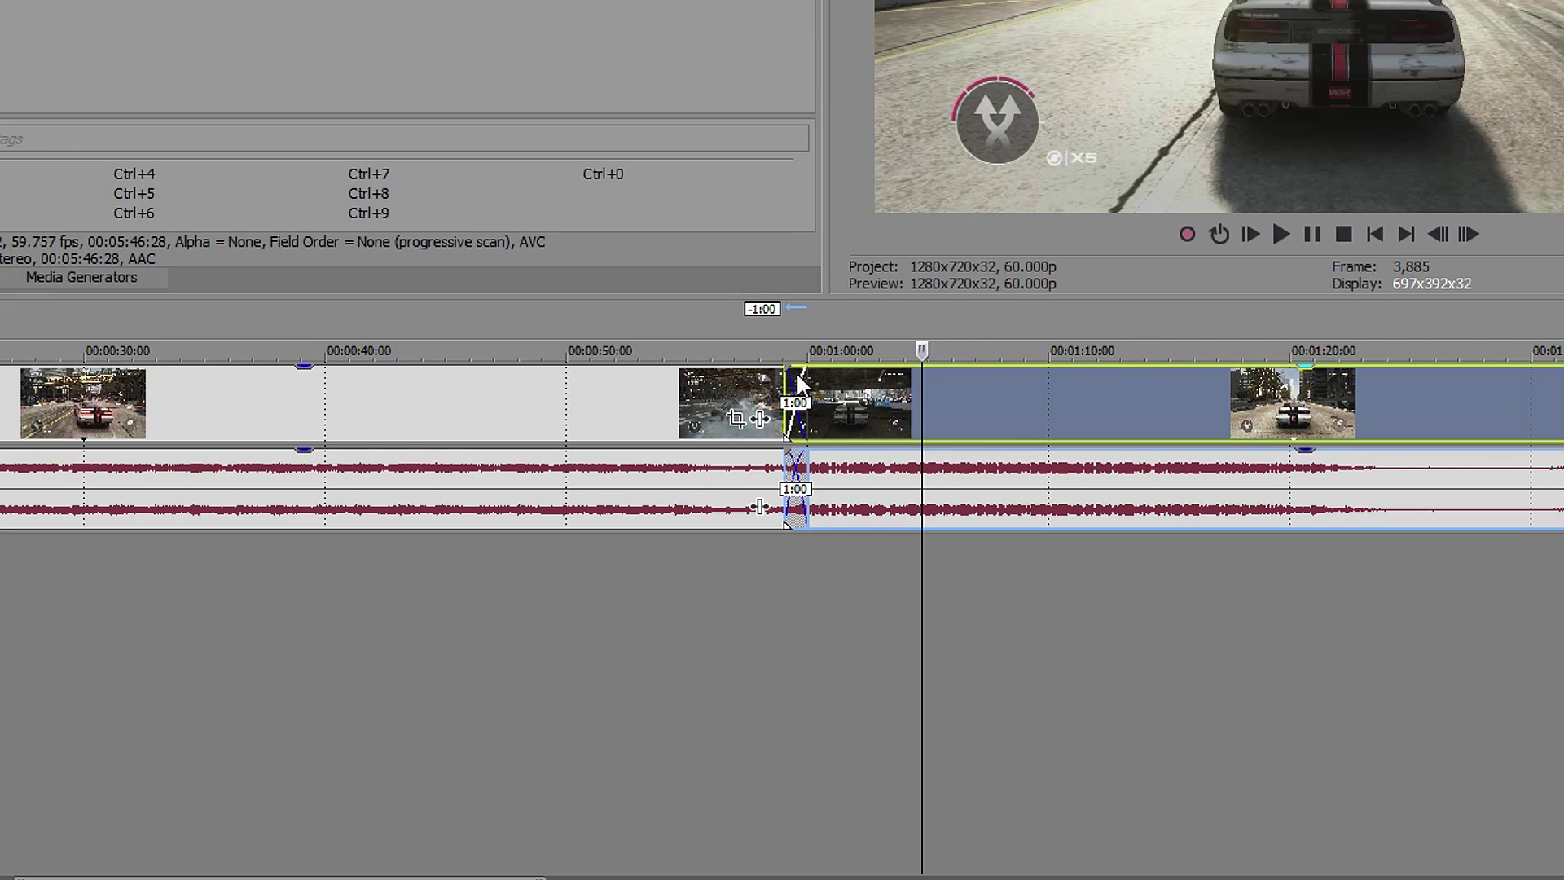
# Set the video crossfade to the linear curve and choose a different fade curve for the audio crossfade
pyautogui.rightClick(800, 374)
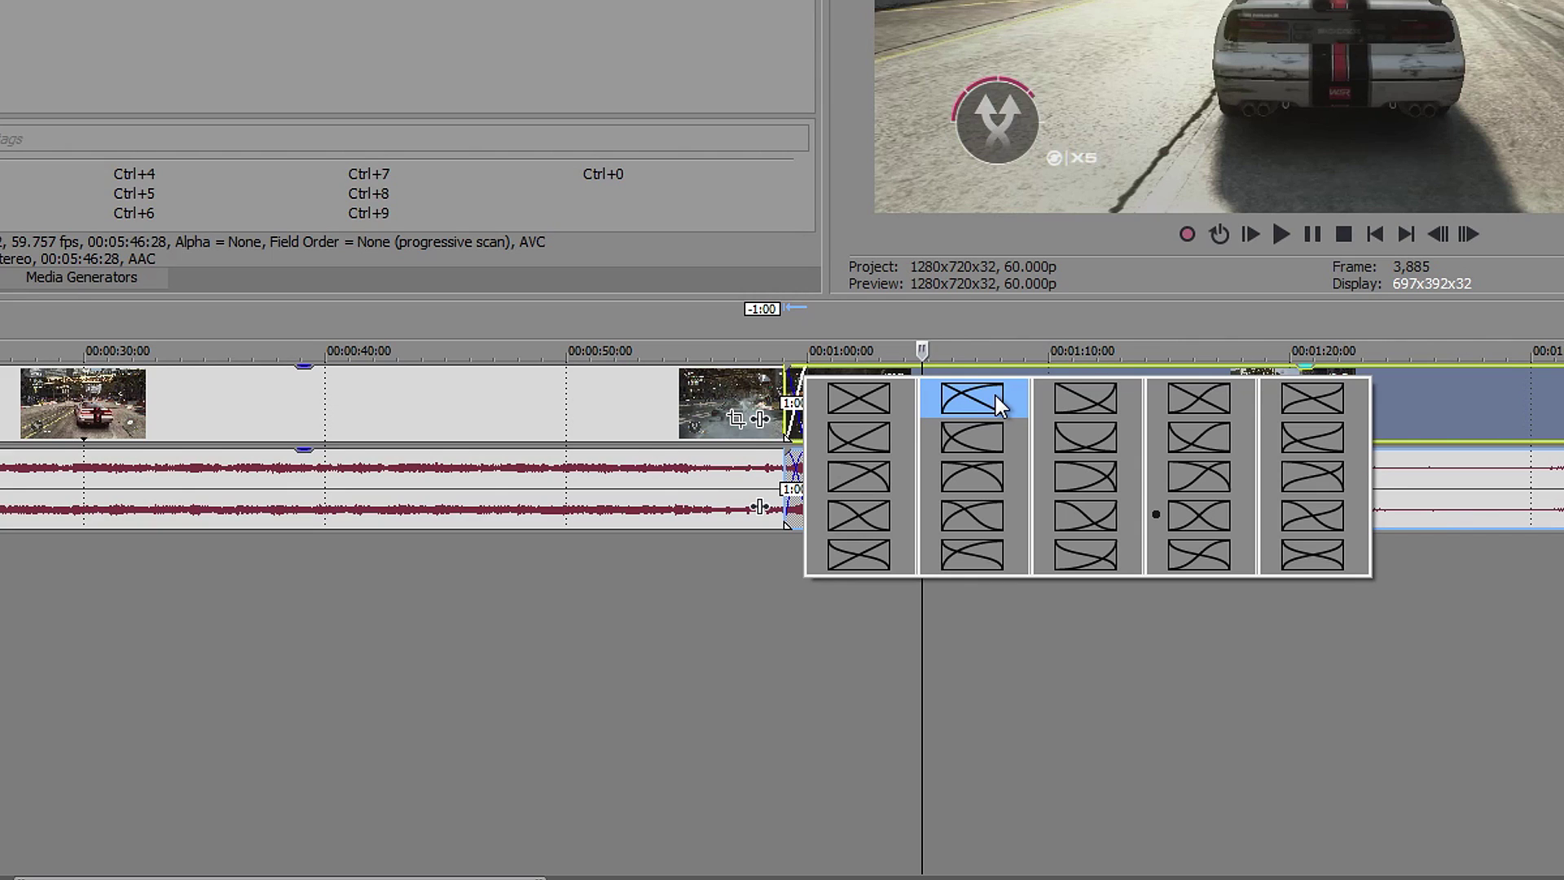
pyautogui.click(870, 394)
pyautogui.rightClick(856, 420)
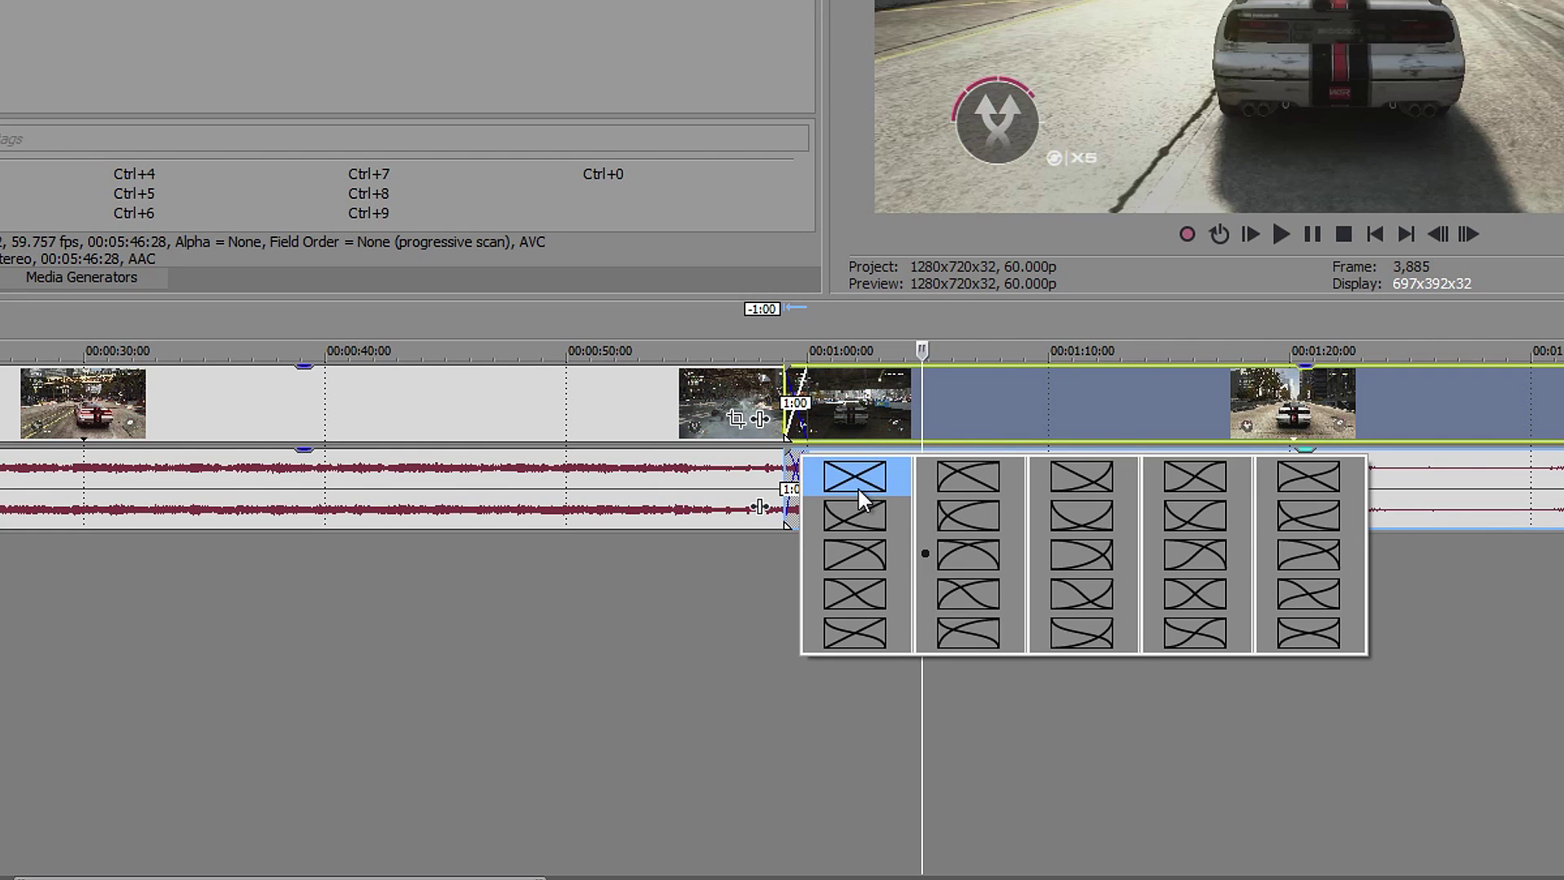
pyautogui.click(965, 515)
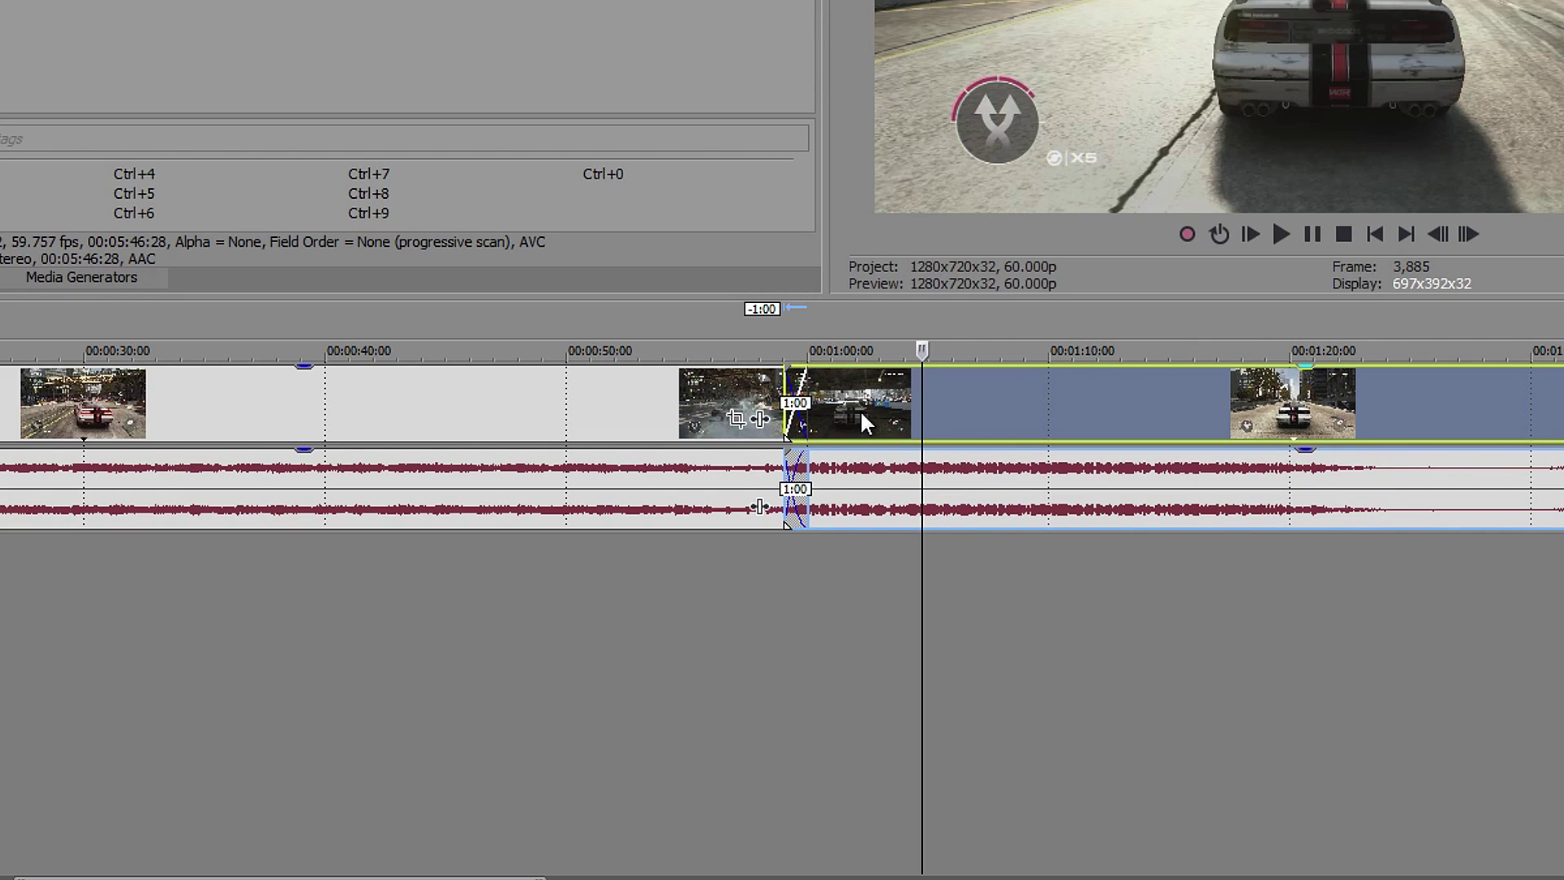
# Shorten the crossfade between the two clips to 0:21 and step through the transition frame by frame
pyautogui.click(837, 404)
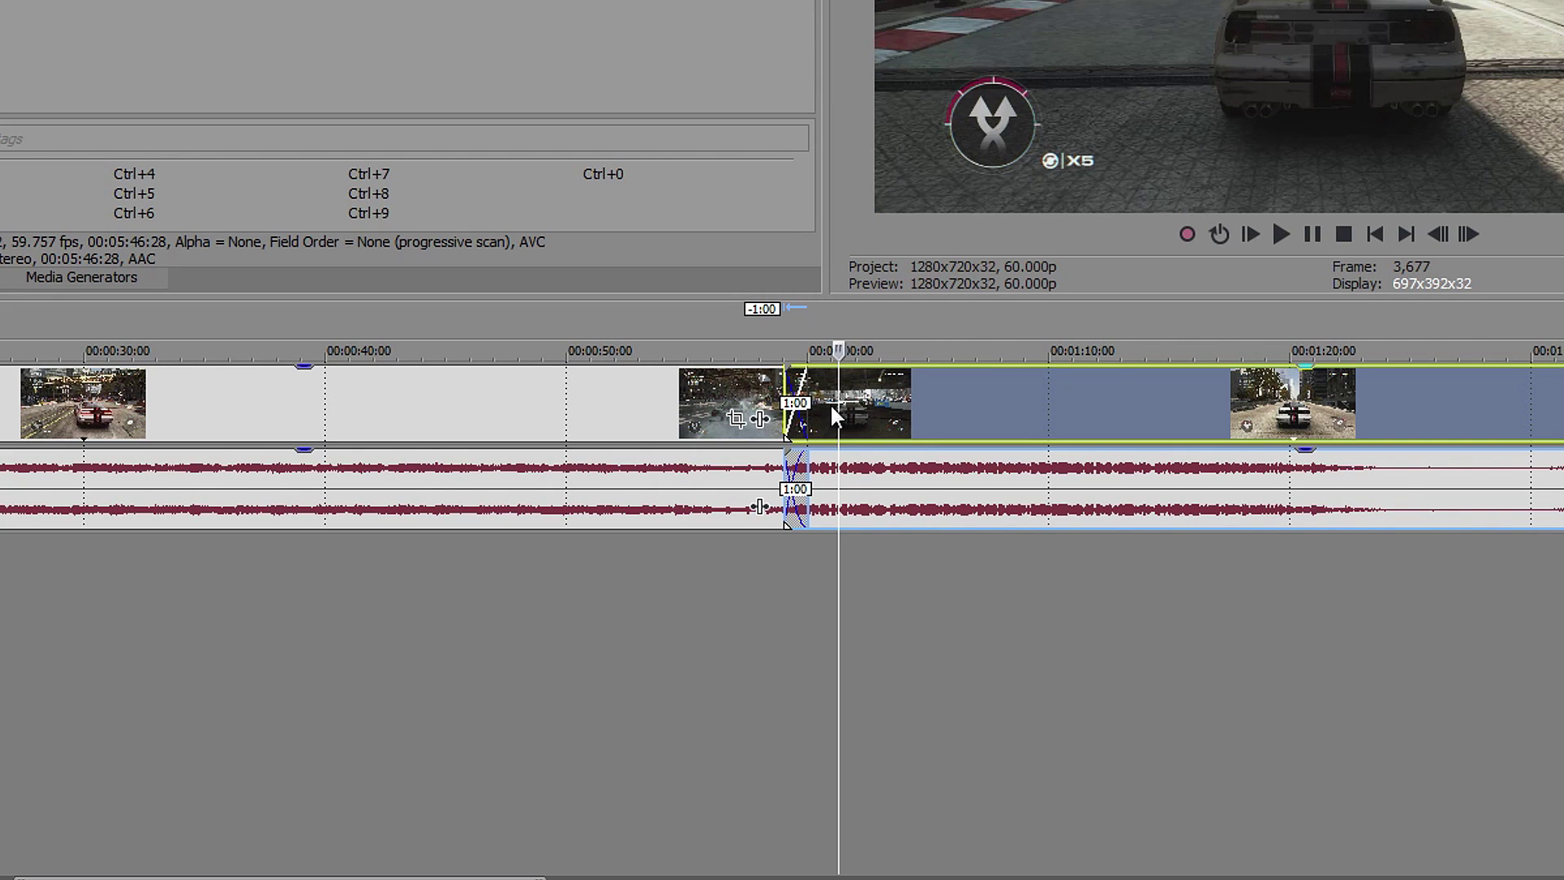
pyautogui.scroll(2, 838, 404)
pyautogui.moveTo(942, 399)
pyautogui.mouseDown()
pyautogui.moveTo(961, 407)
pyautogui.moveTo(913, 407)
pyautogui.moveTo(957, 407)
pyautogui.moveTo(935, 410)
pyautogui.mouseUp()
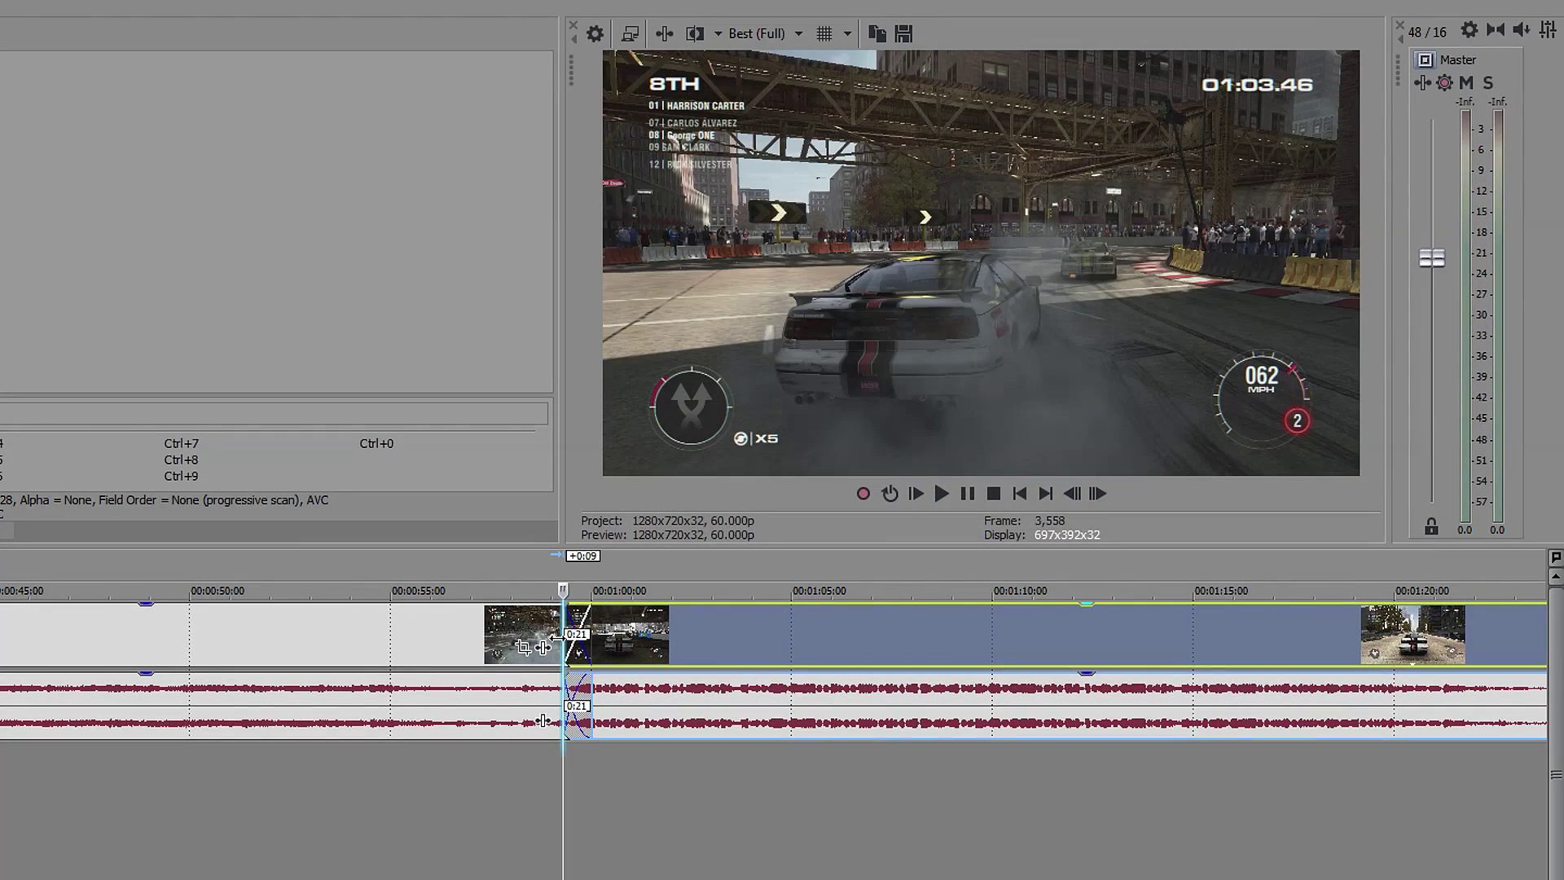
pyautogui.click(1097, 494)
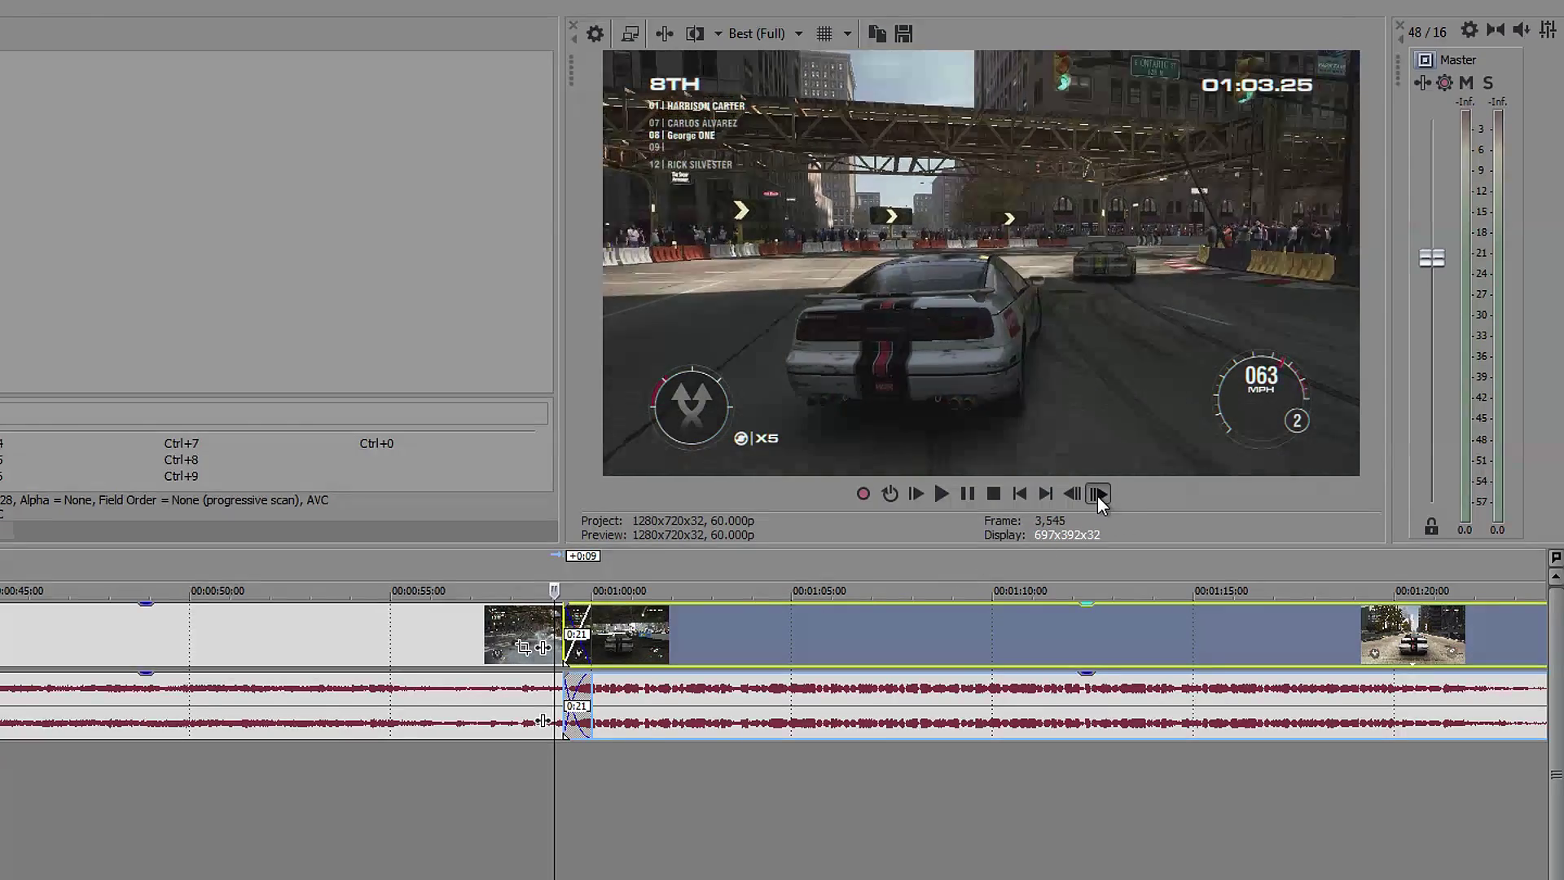
pyautogui.click(1097, 493)
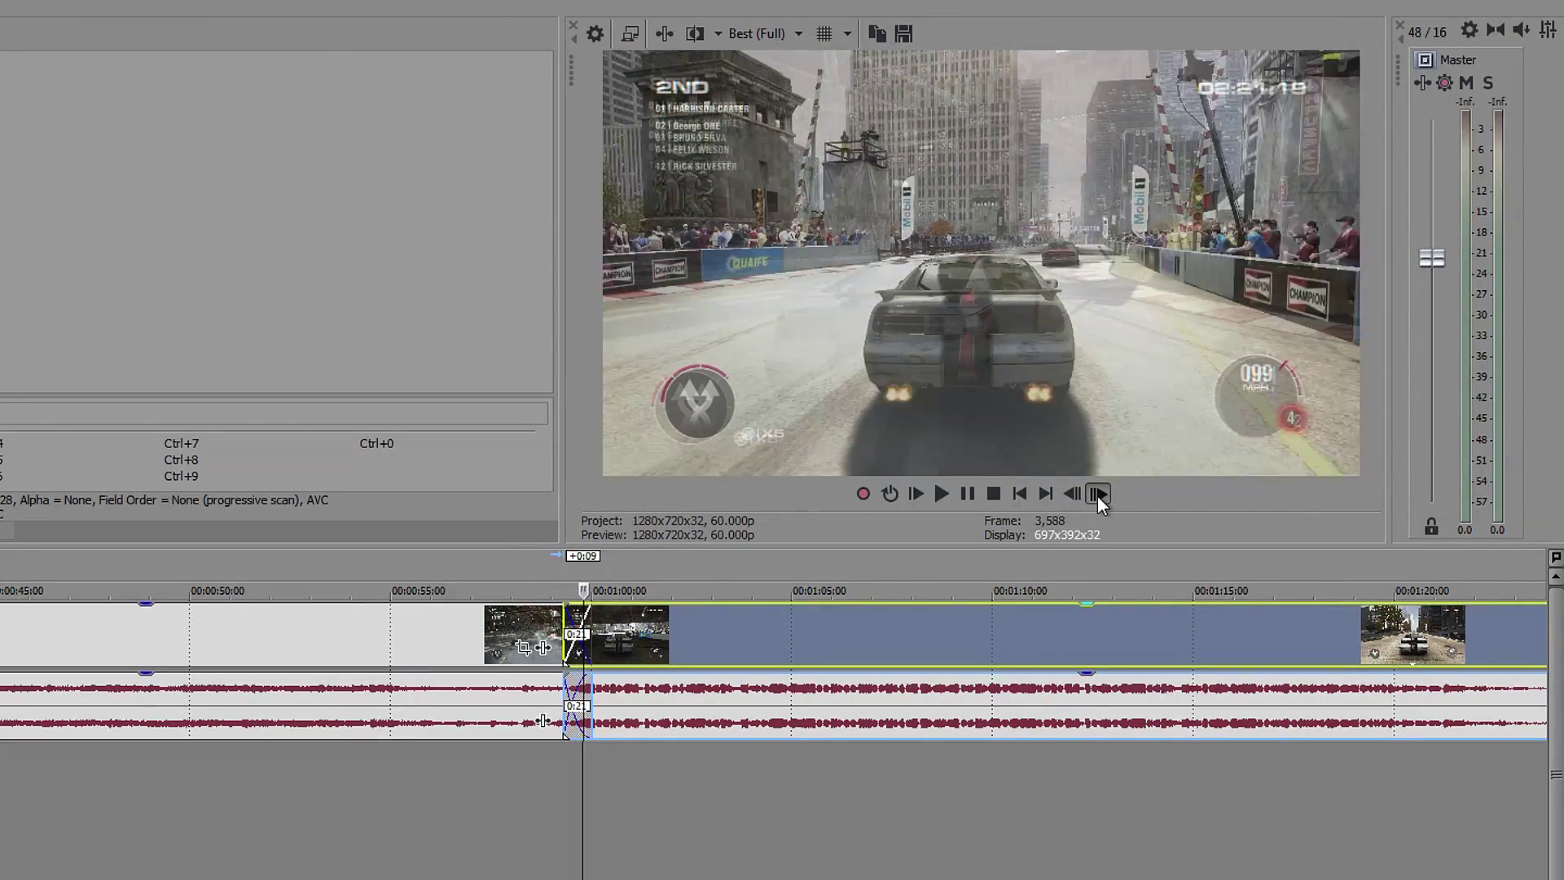
pyautogui.click(562, 634)
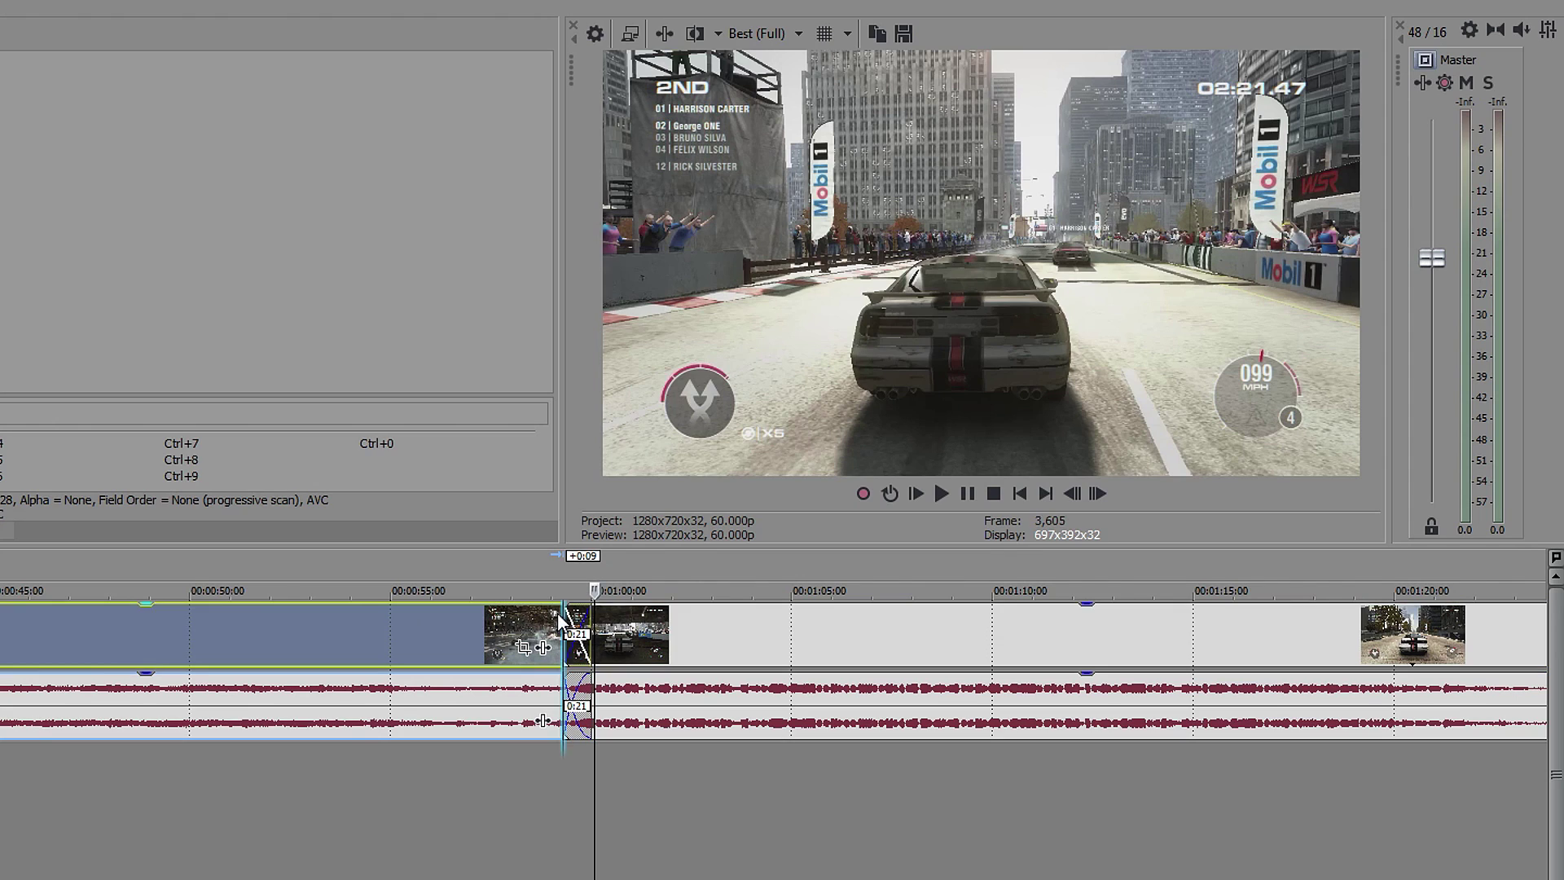
pyautogui.click(1096, 493)
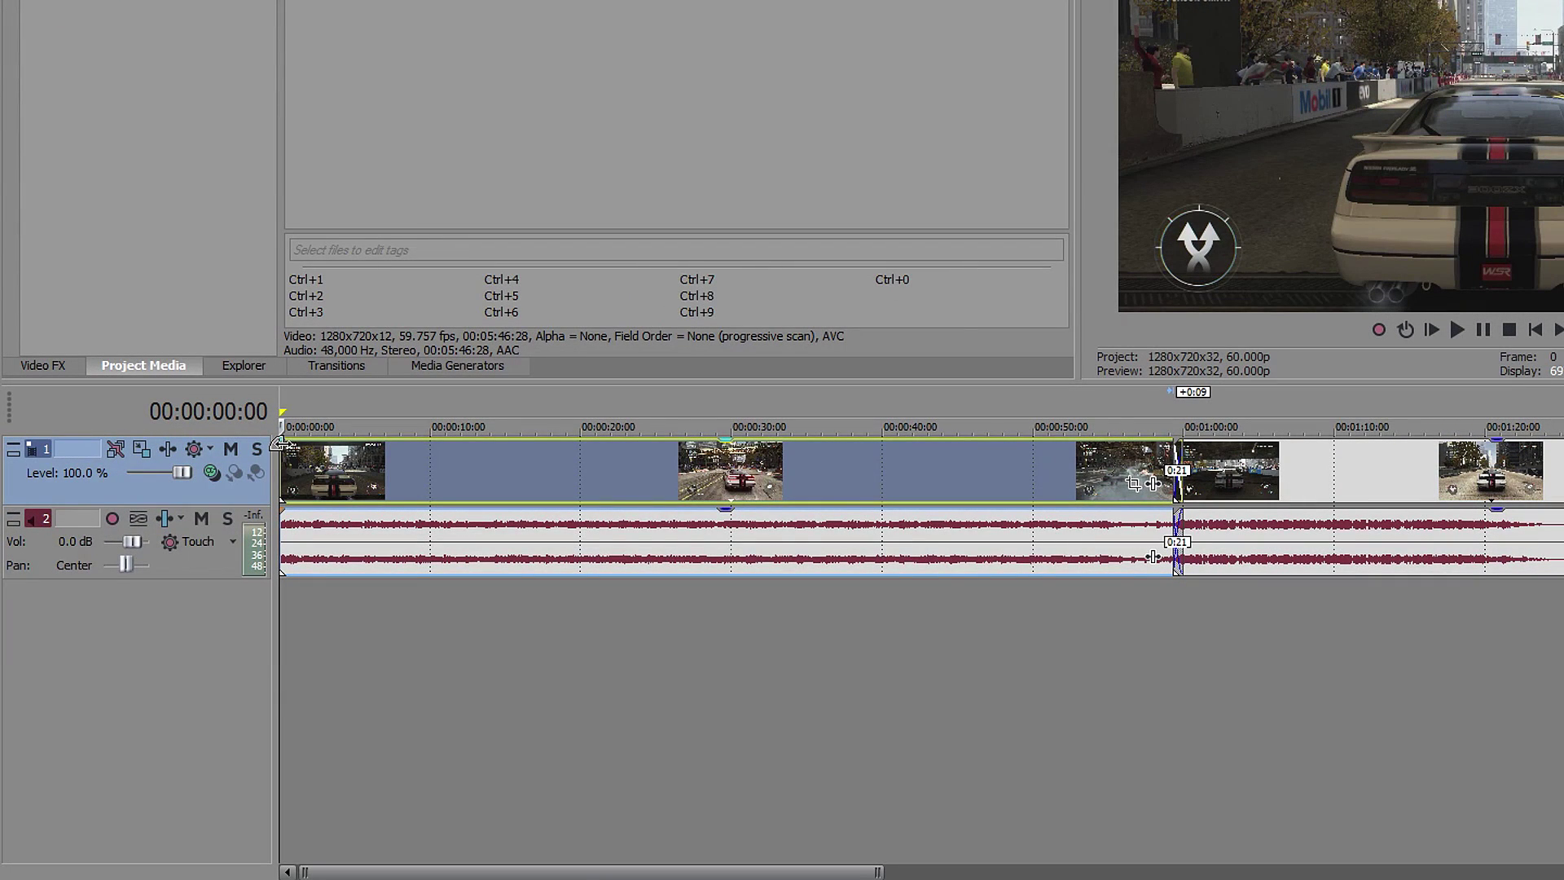
# Add fade-ins of about 1:21 to the start of the first video and audio clips, with a linear curve on the audio
pyautogui.moveTo(281, 440); pyautogui.dragTo(308, 444)
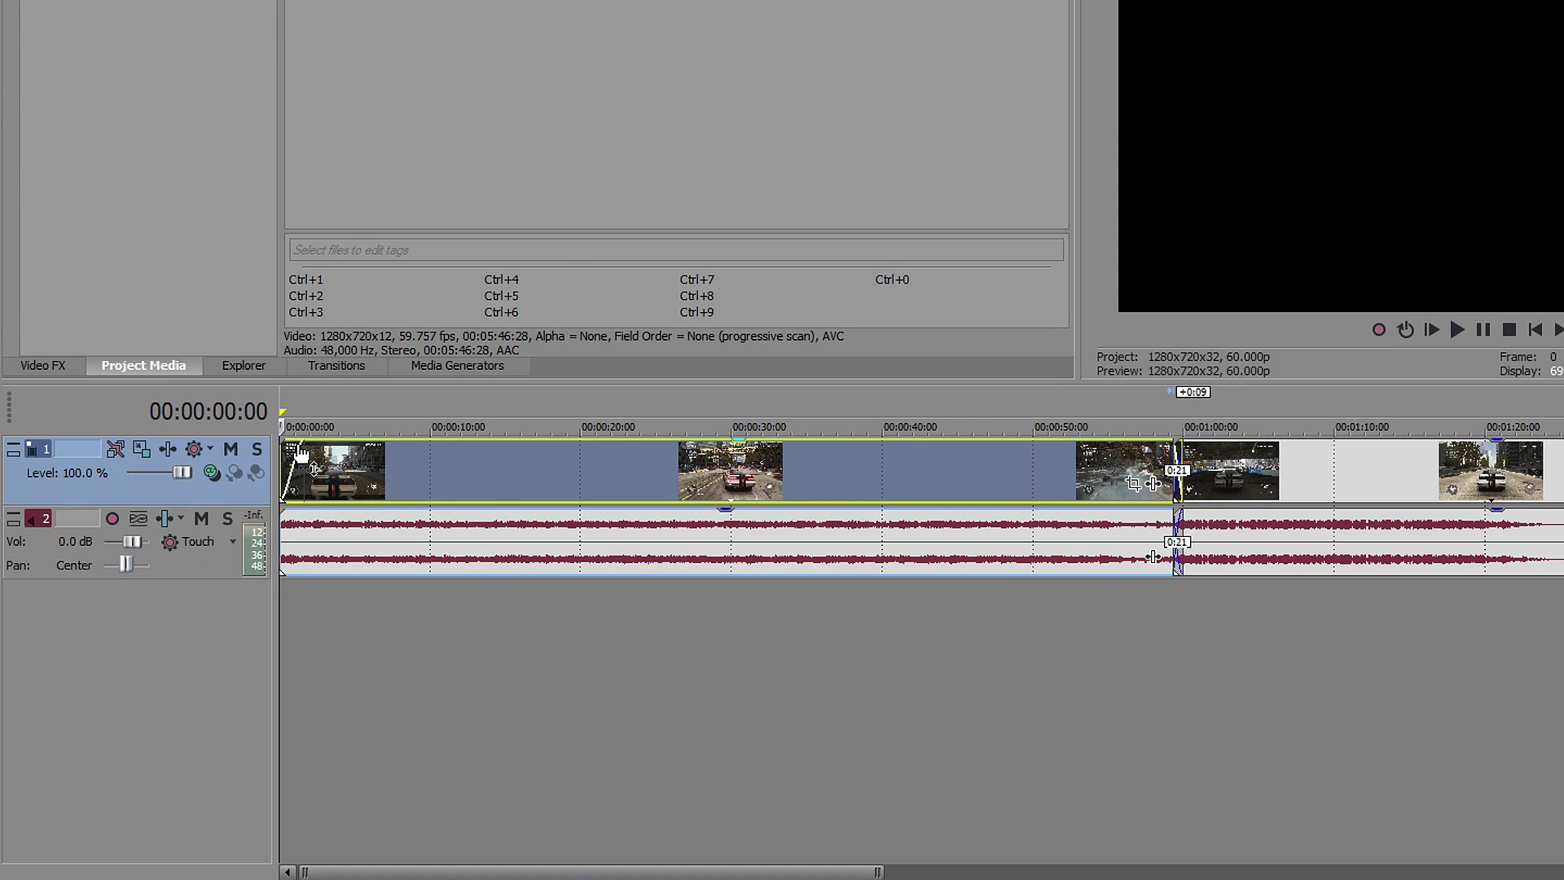
pyautogui.moveTo(291, 521); pyautogui.dragTo(303, 511)
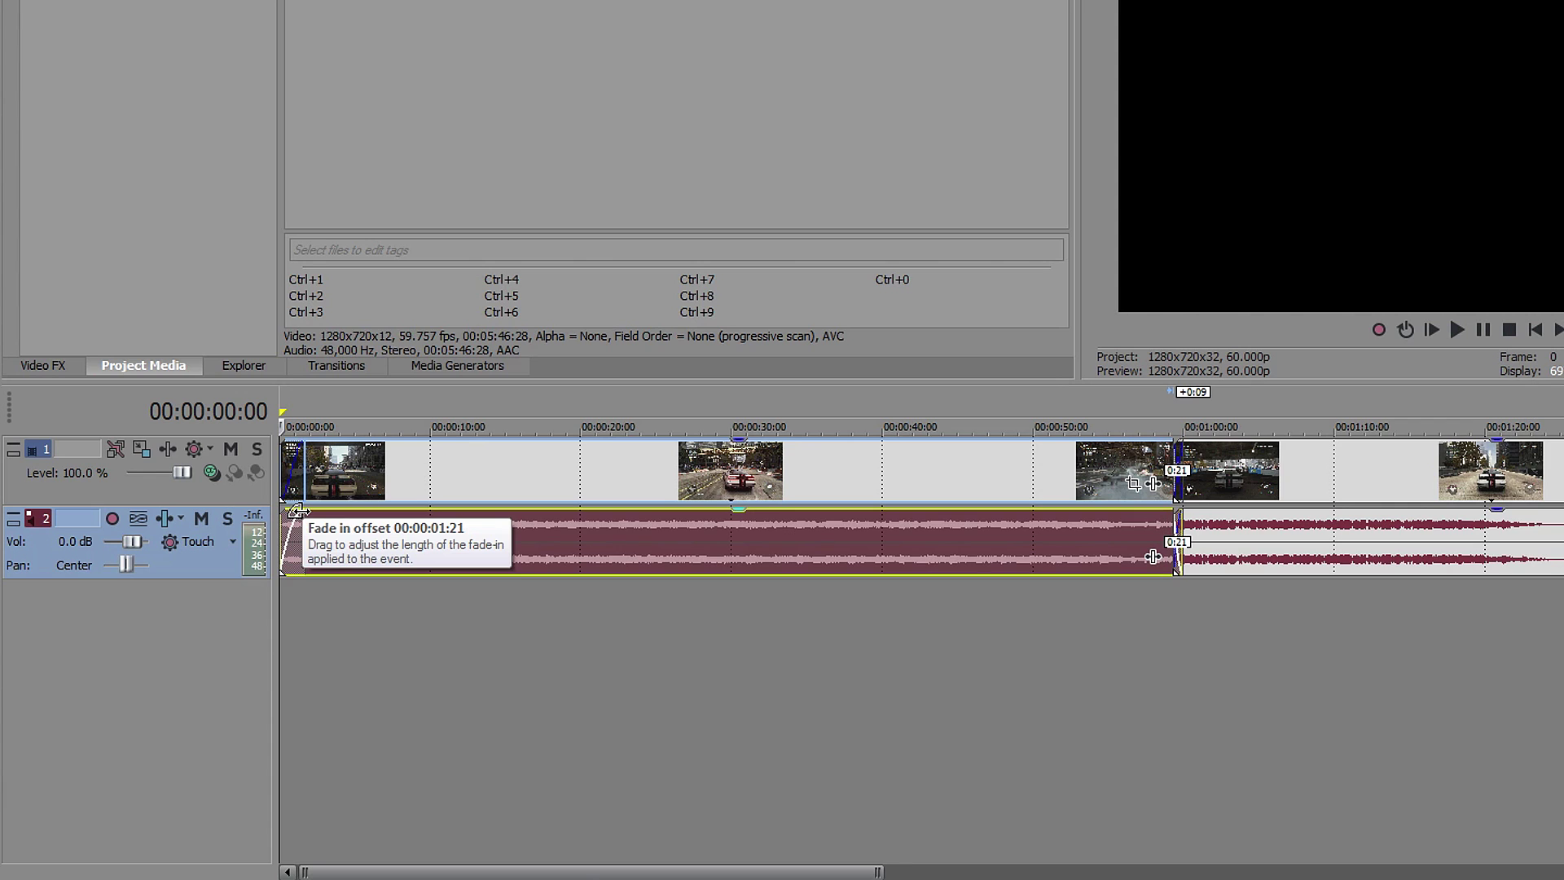
pyautogui.rightClick(300, 512)
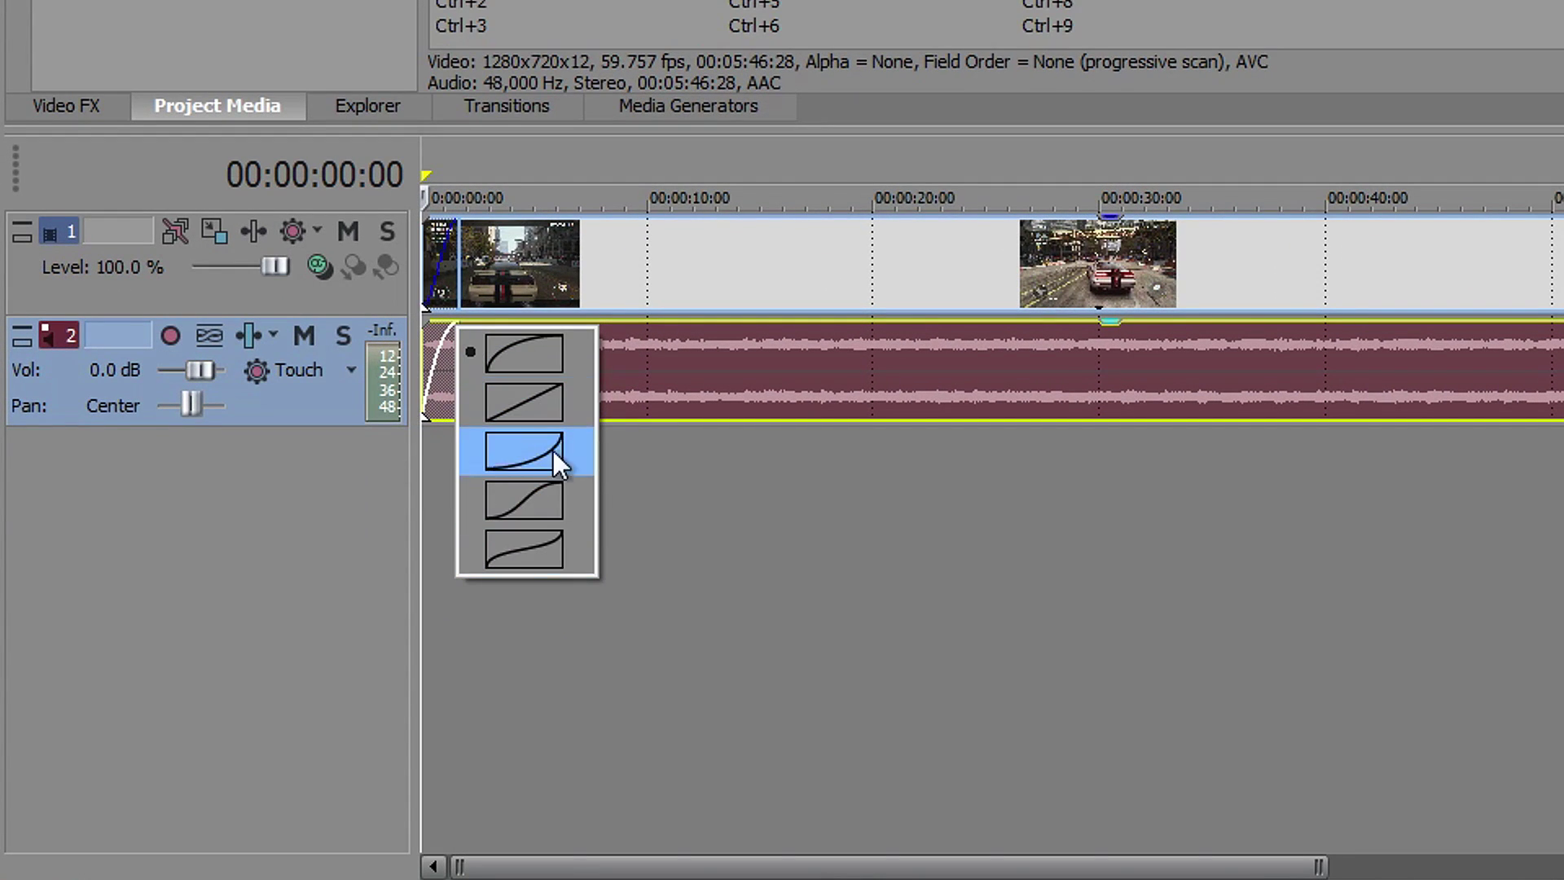
pyautogui.click(528, 395)
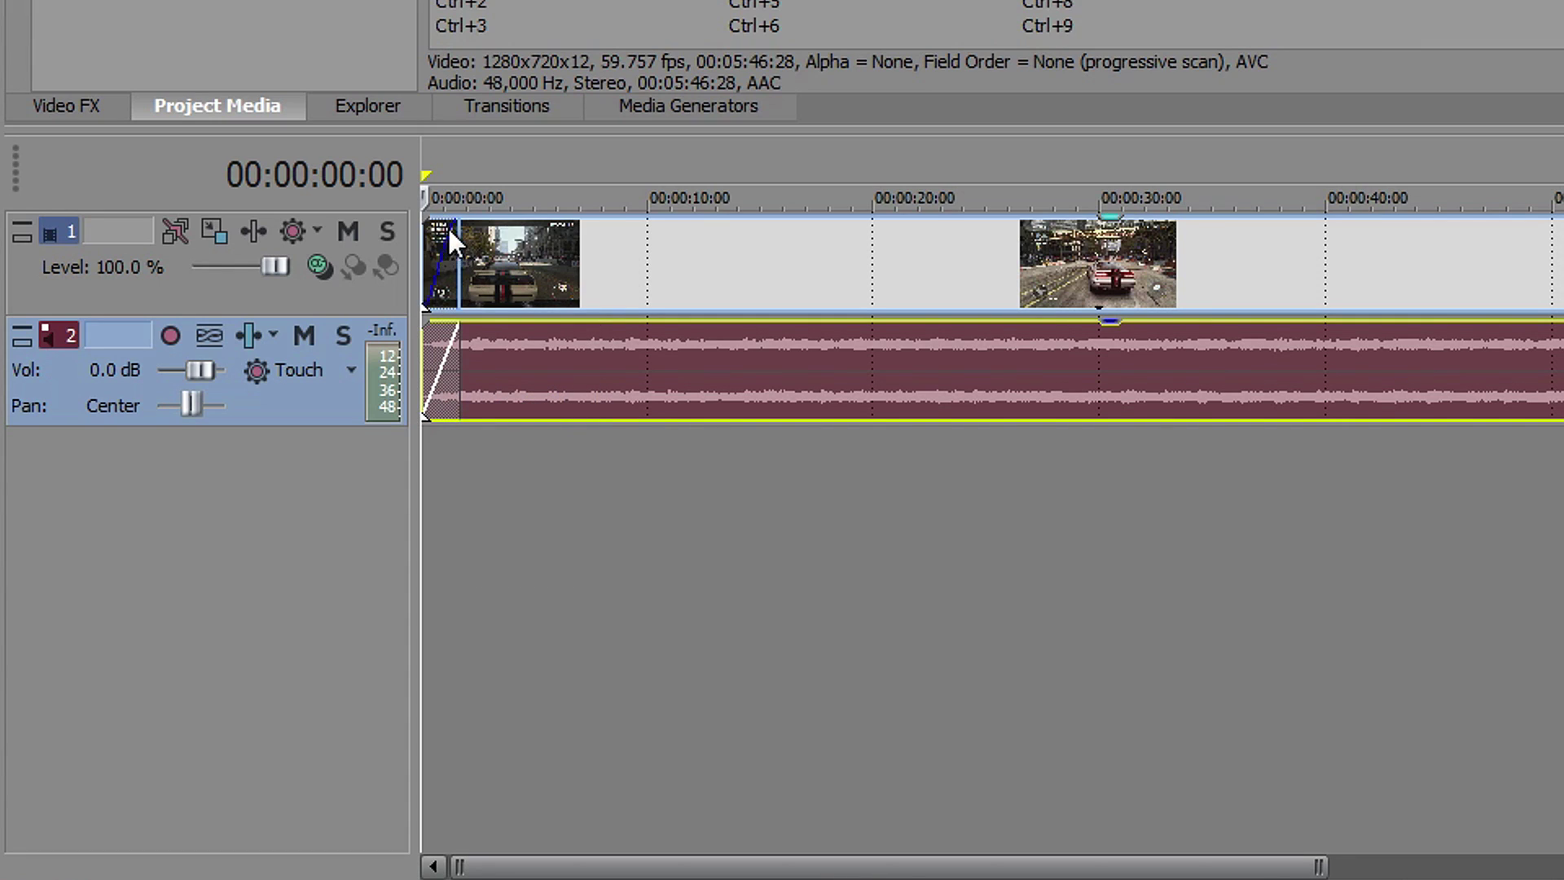
# Step through the opening fade-in frame by frame and shorten the video and audio fade-ins to end at 00:00:00:28
pyautogui.scroll(1, 752, 470)
pyautogui.scroll(2, 798, 457)
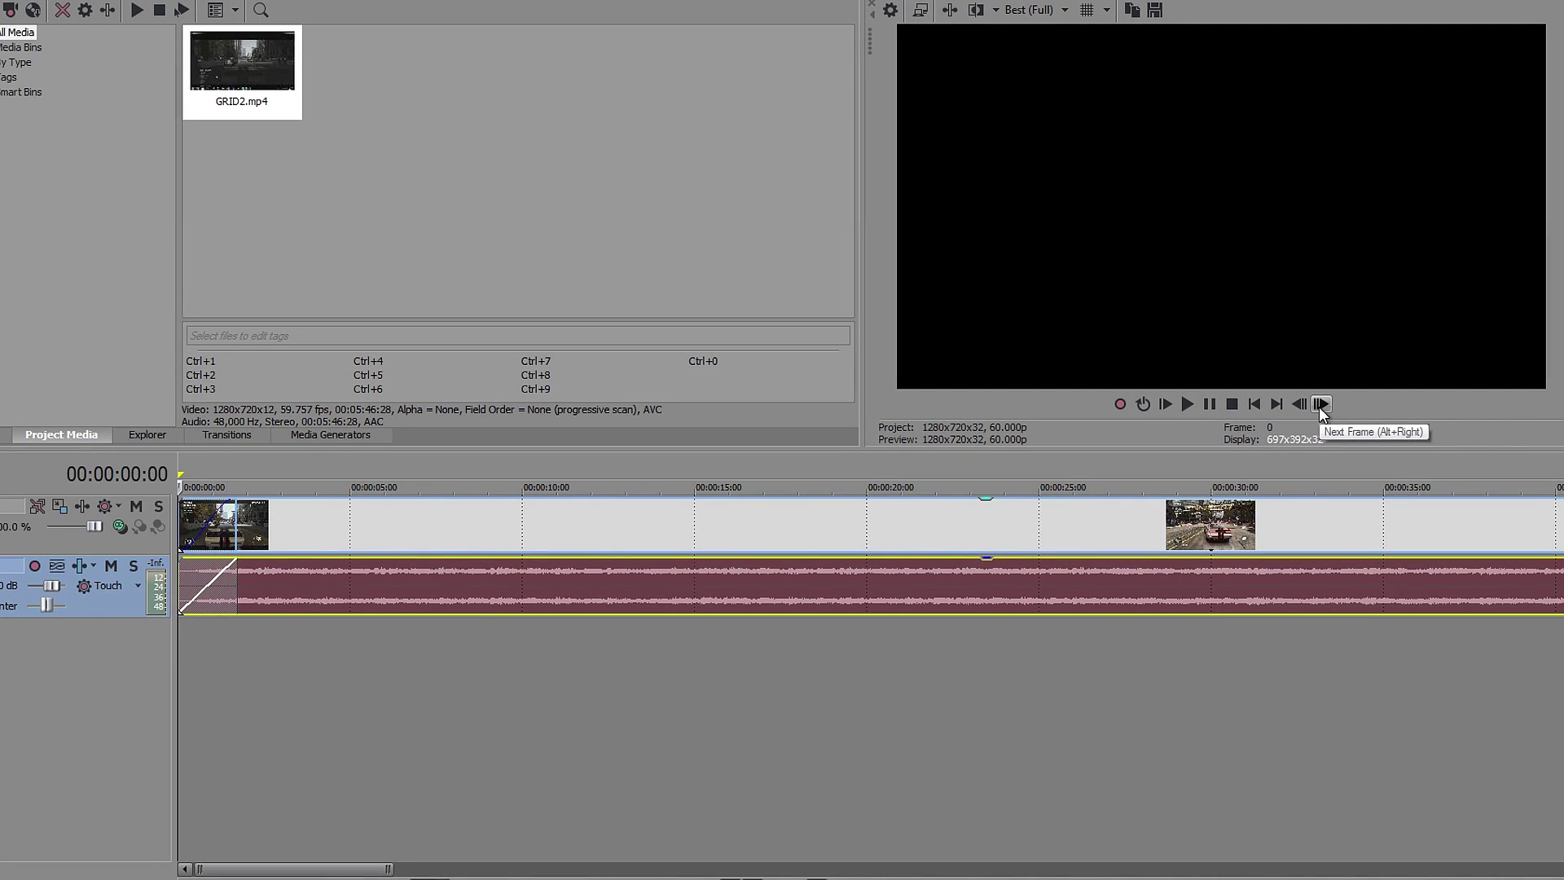
pyautogui.click(1322, 404)
pyautogui.click(1321, 404)
pyautogui.click(1321, 404)
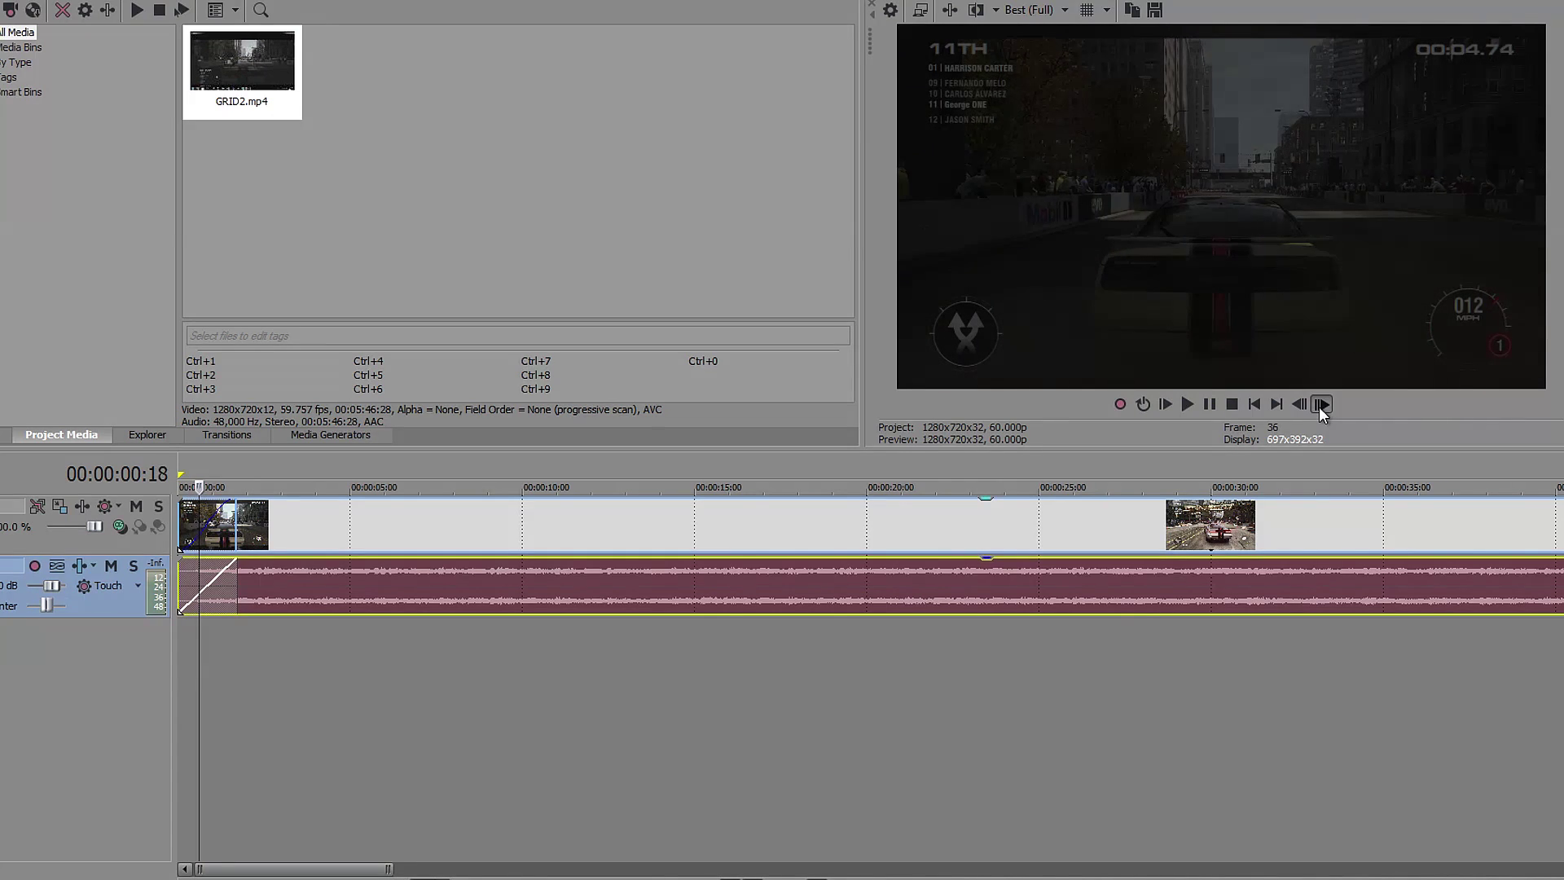
pyautogui.click(1322, 404)
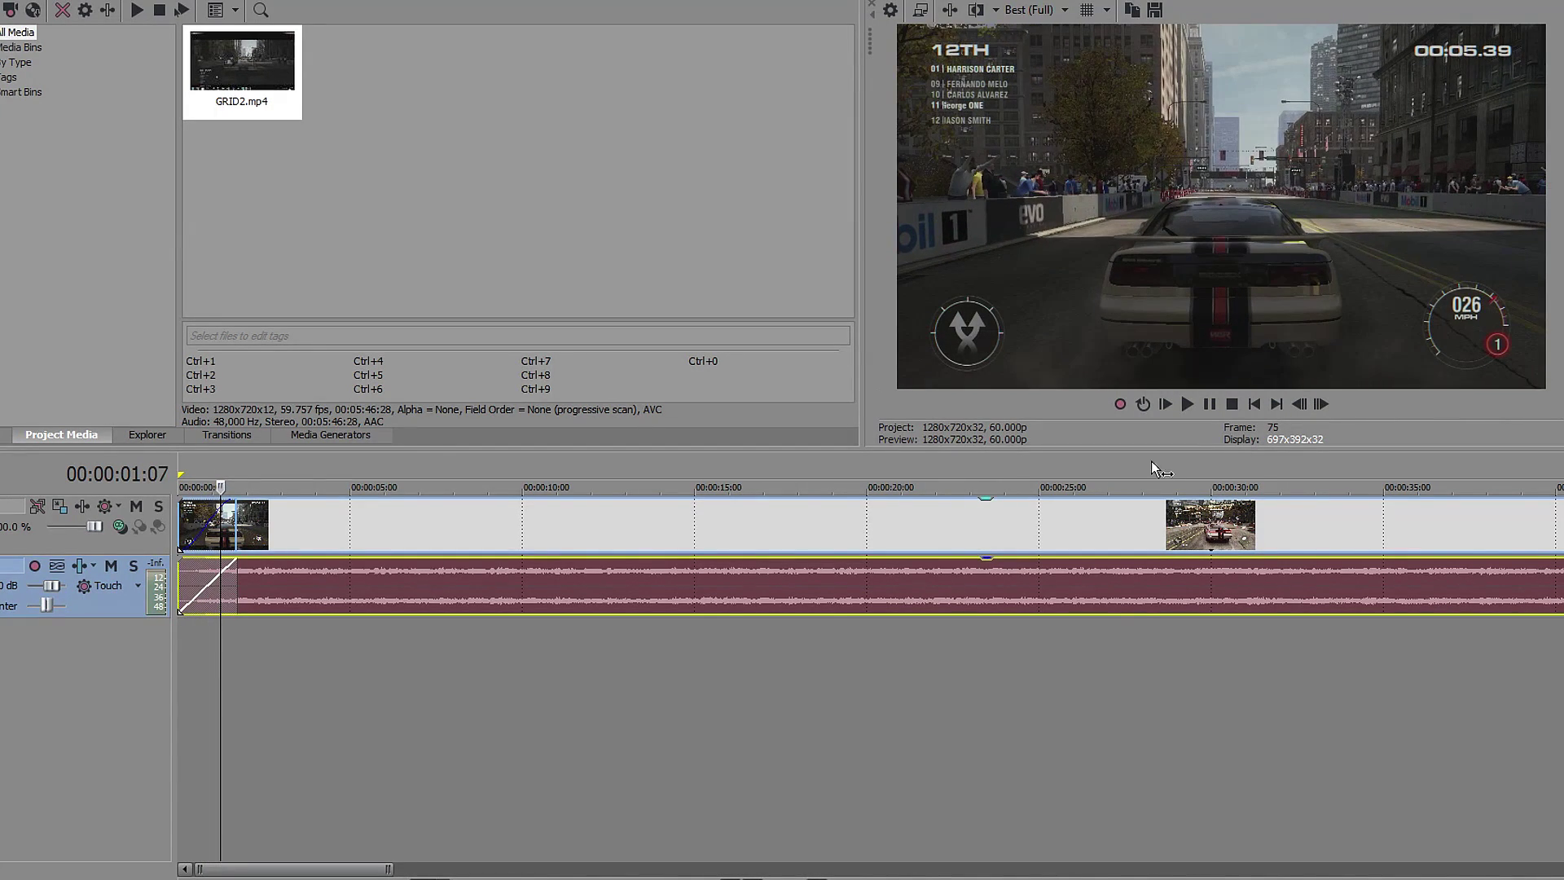
pyautogui.click(210, 575)
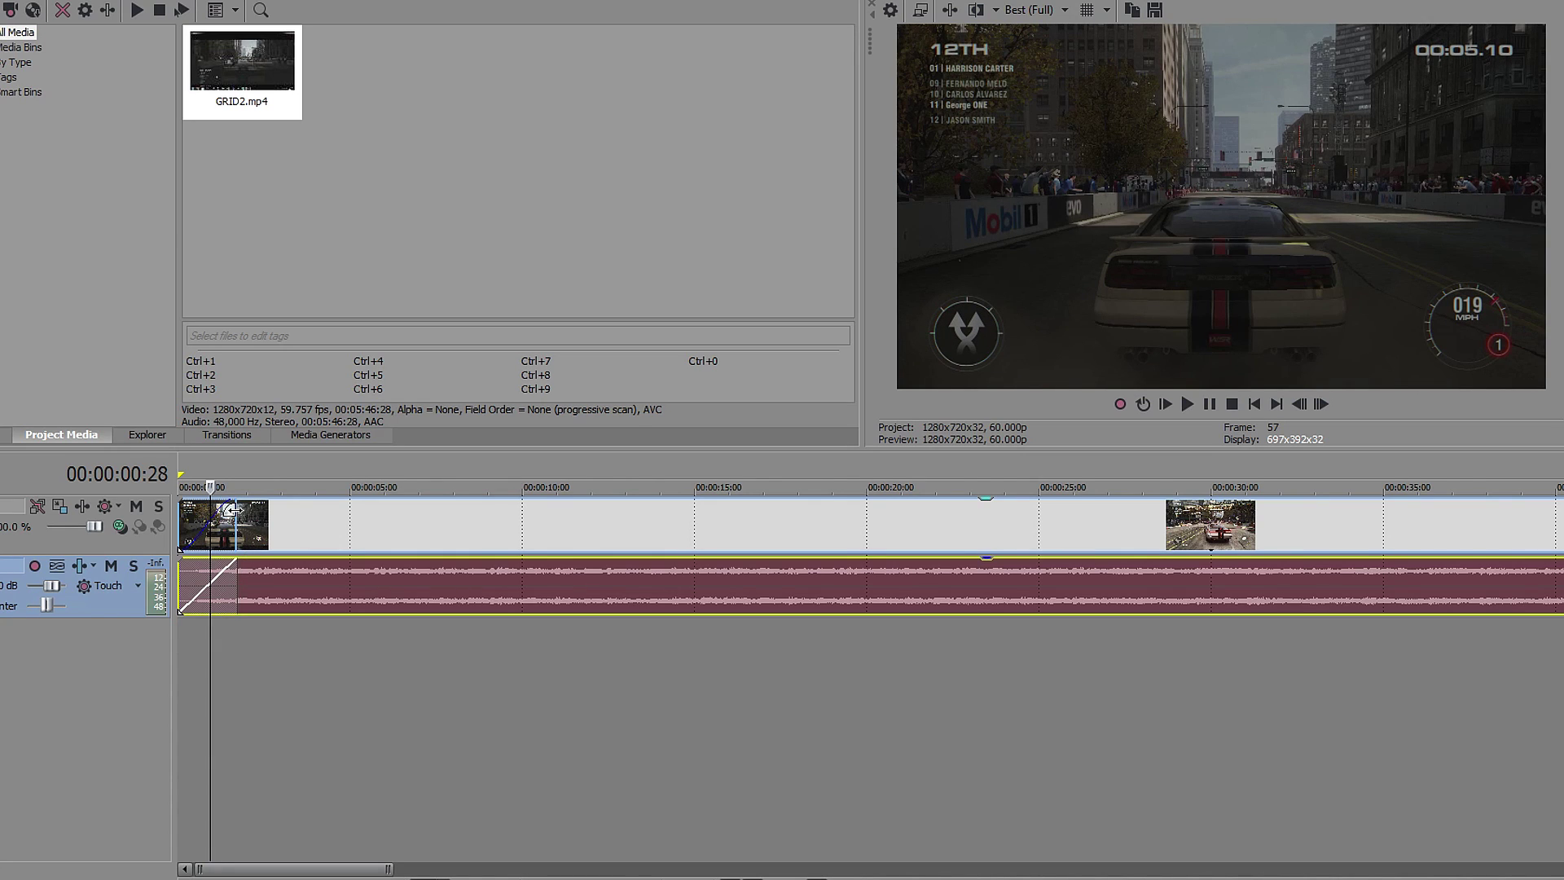
pyautogui.moveTo(236, 502); pyautogui.dragTo(206, 508)
pyautogui.moveTo(236, 561); pyautogui.dragTo(210, 562)
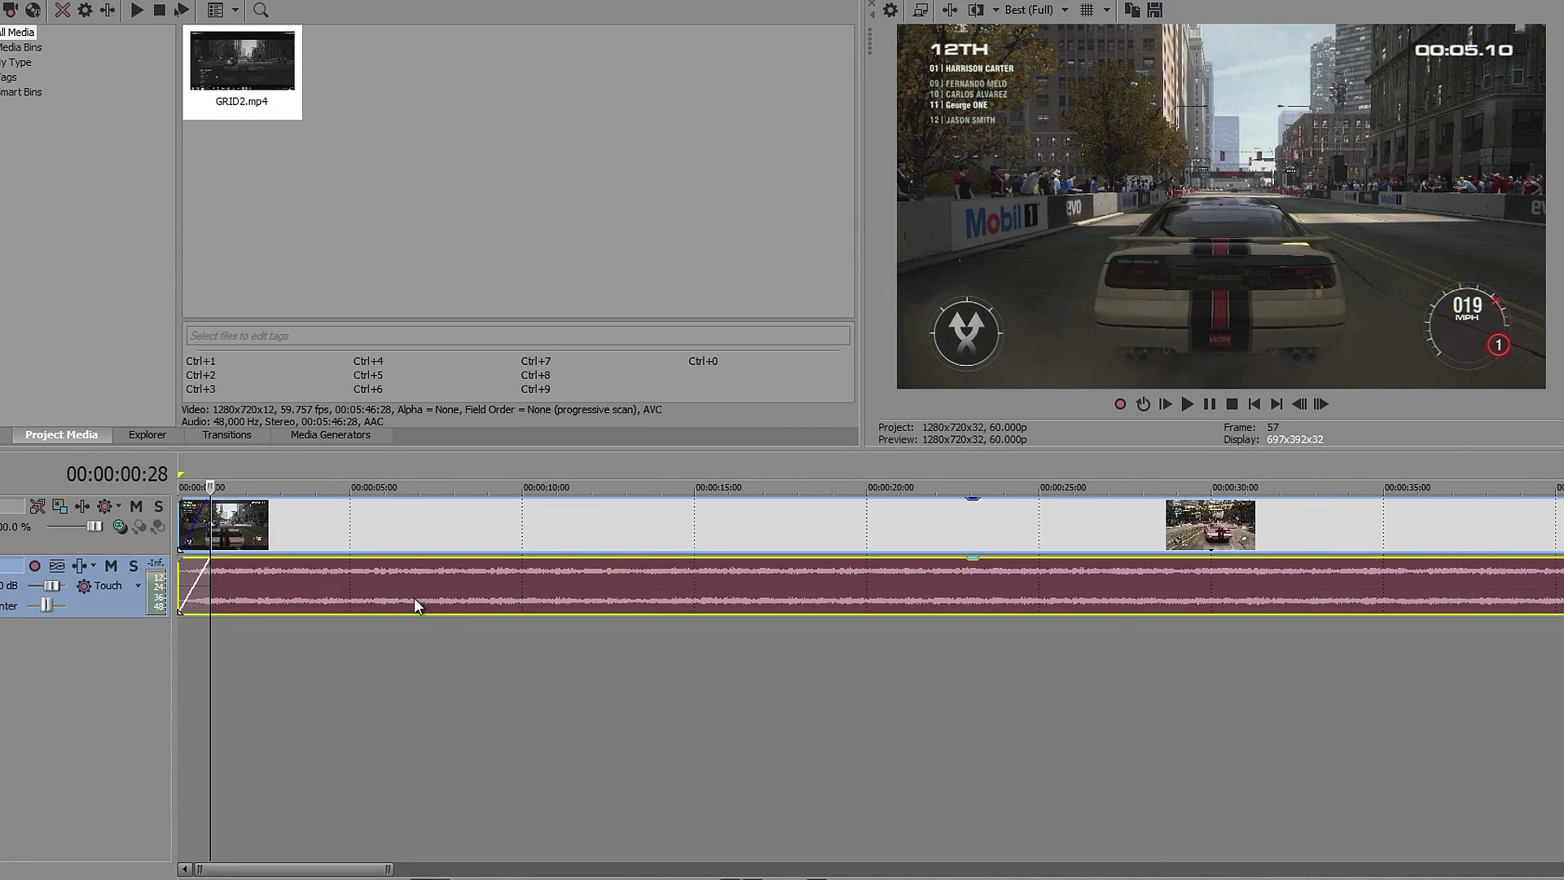
# Lower the audio gain of both clips on the timeline
pyautogui.press('Home')
pyautogui.scroll(-2, 978, 621)
pyautogui.scroll(-2, 977, 623)
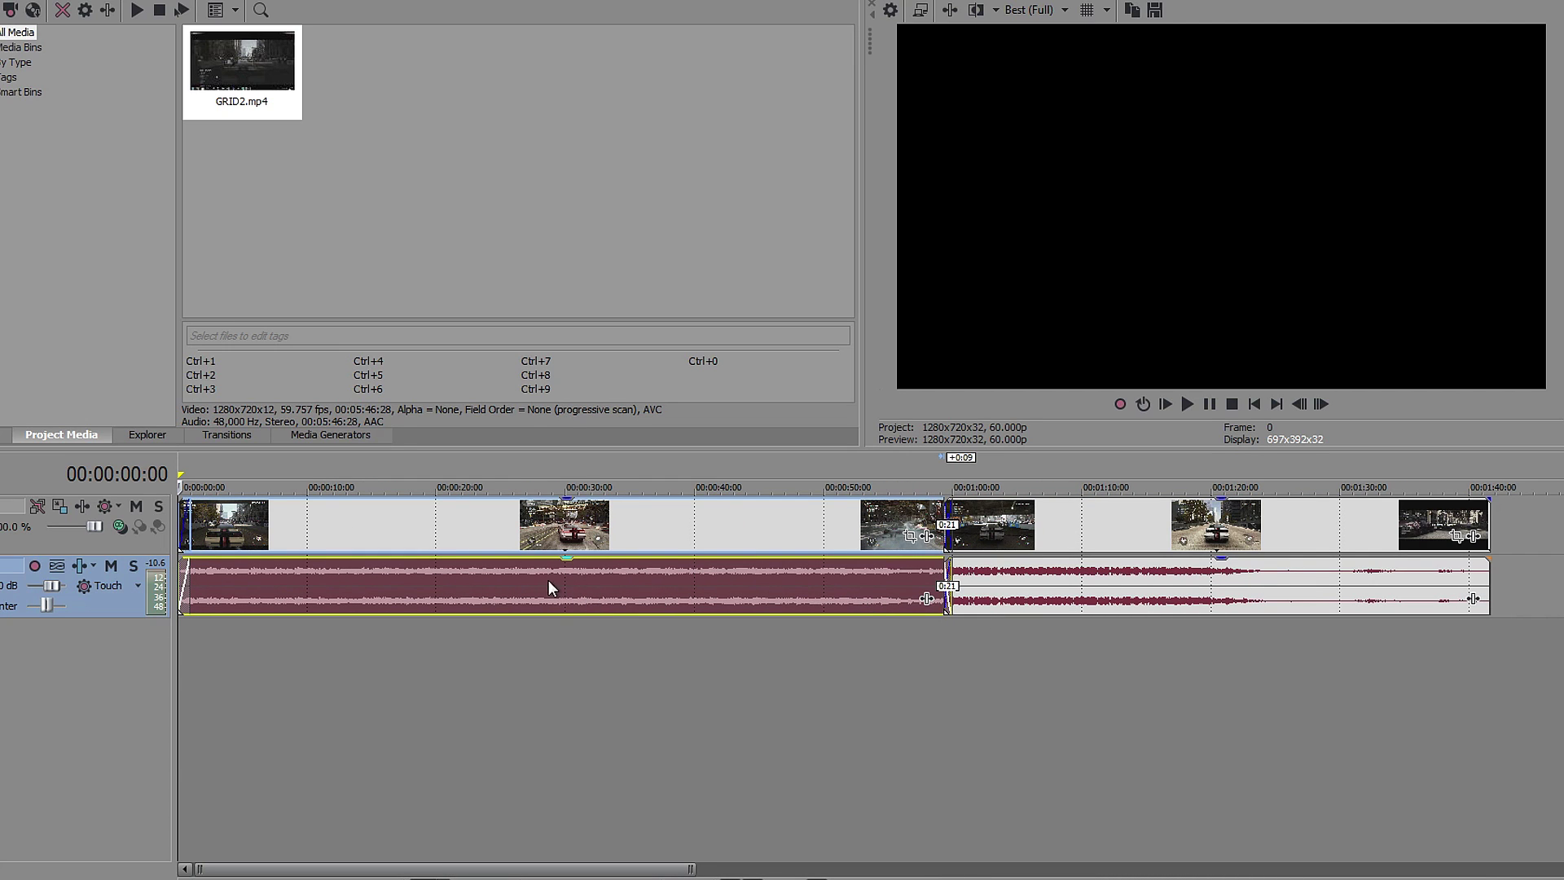
pyautogui.click(483, 575)
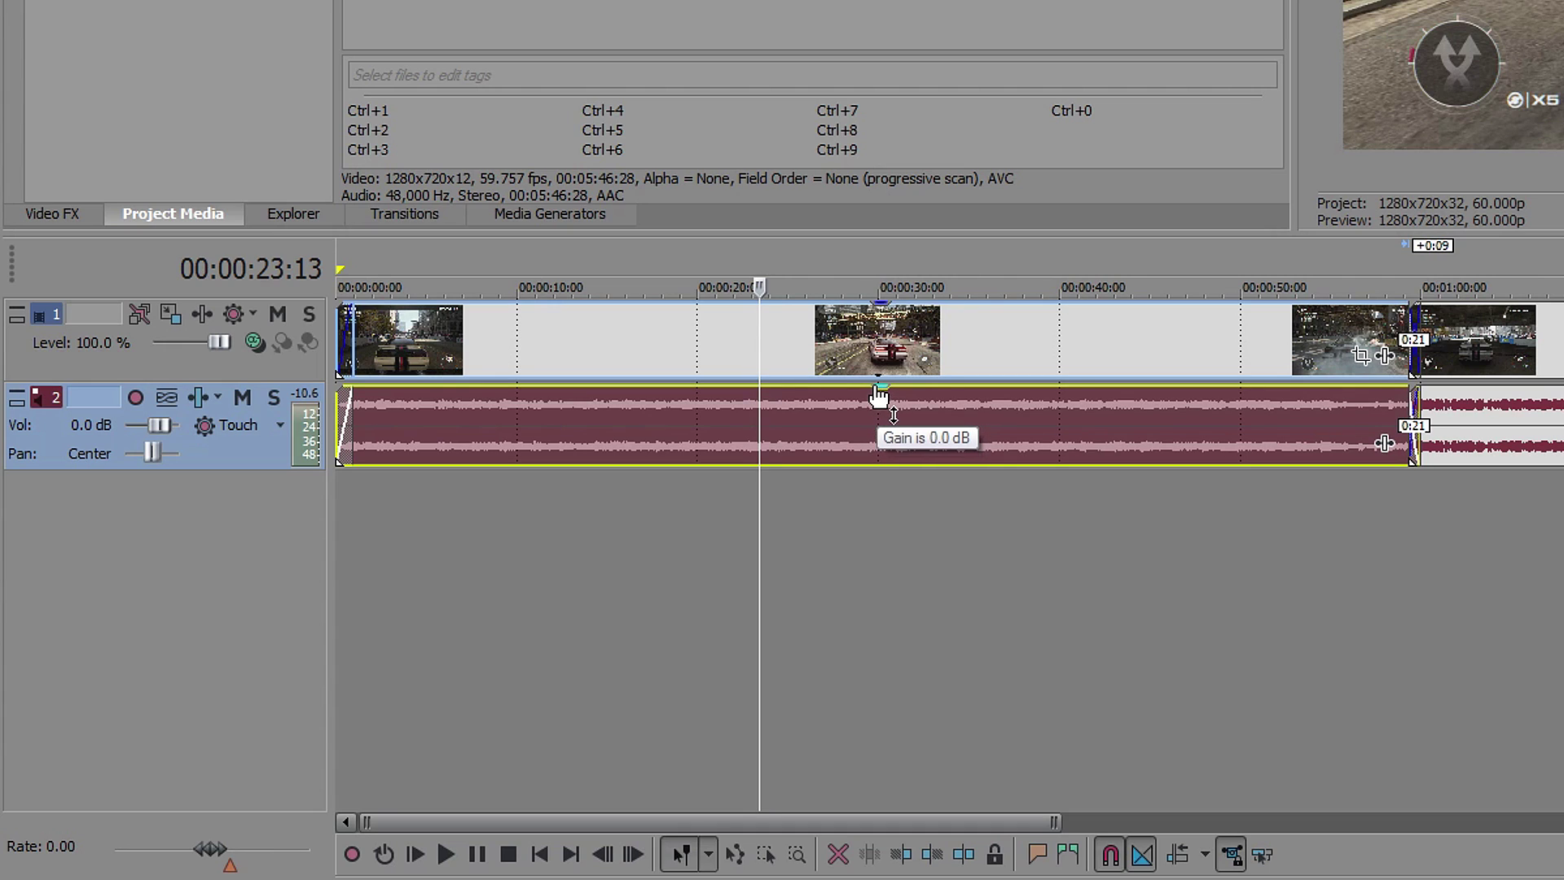
pyautogui.moveTo(879, 396)
pyautogui.mouseDown()
pyautogui.moveTo(852, 421)
pyautogui.moveTo(883, 419)
pyautogui.moveTo(880, 443)
pyautogui.moveTo(847, 457)
pyautogui.moveTo(861, 422)
pyautogui.moveTo(881, 424)
pyautogui.mouseUp()
# Try out the opacity level of the first video clip
pyautogui.click(1167, 338)
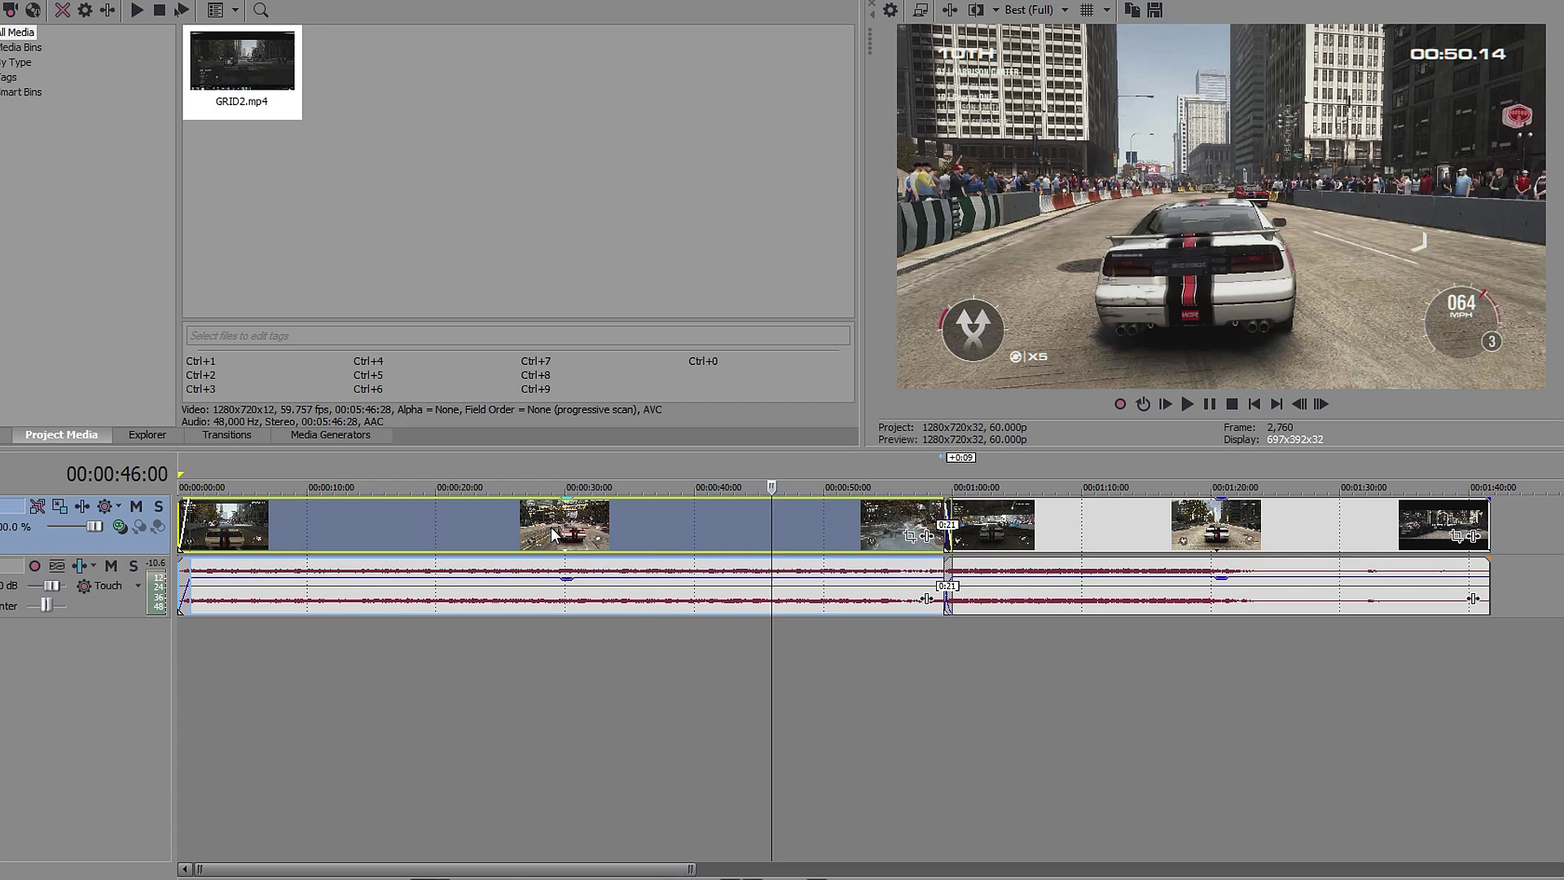
pyautogui.click(551, 528)
pyautogui.moveTo(571, 503)
pyautogui.mouseDown()
pyautogui.moveTo(570, 535)
pyautogui.moveTo(570, 501)
pyautogui.mouseUp()
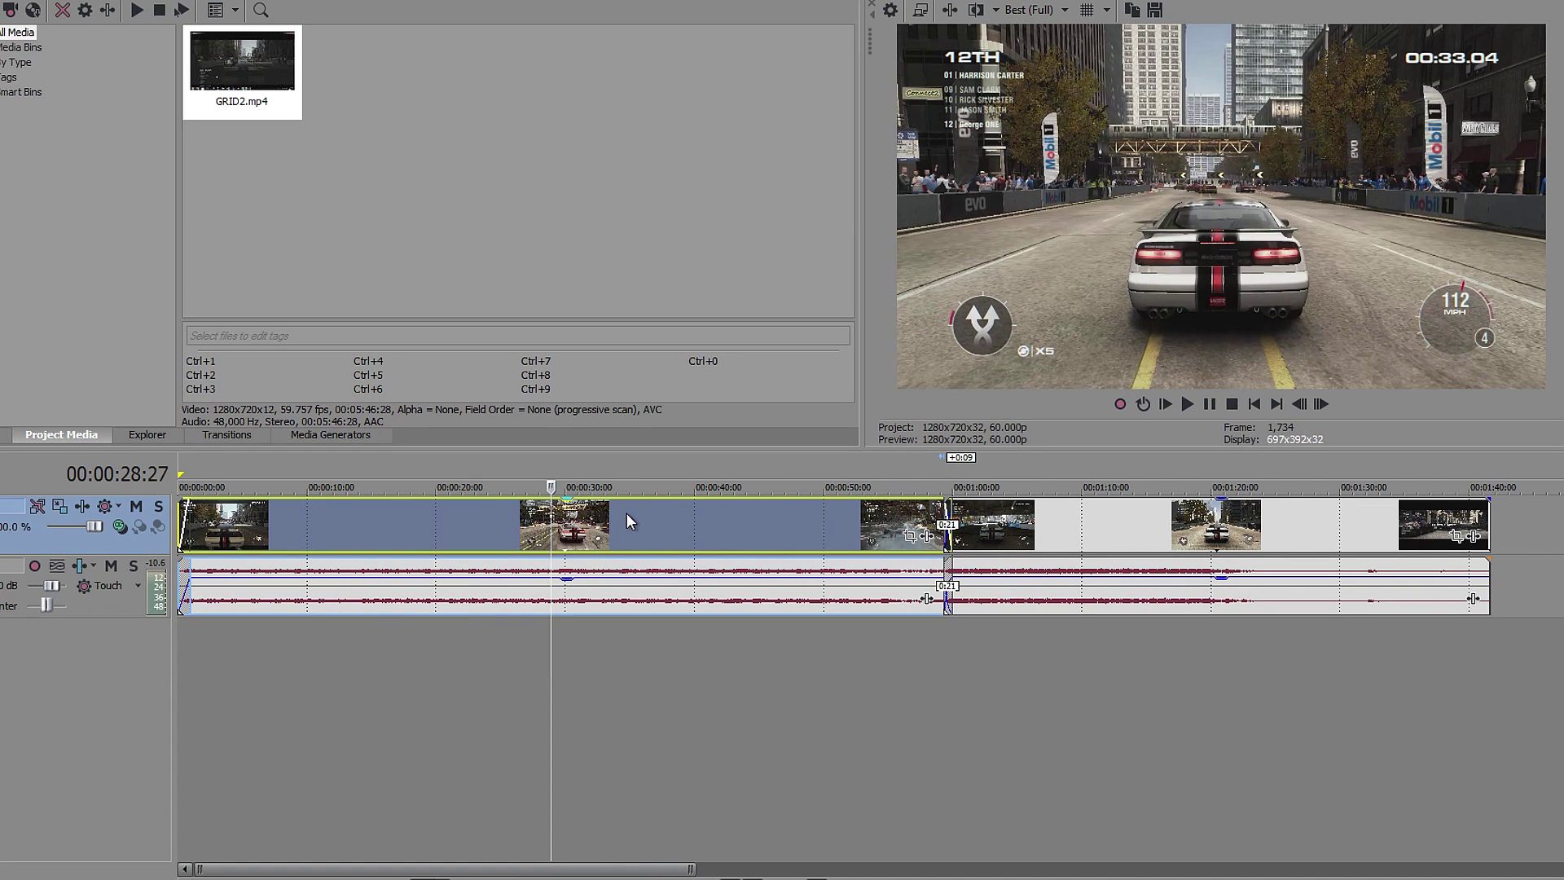
# Add a fade-out to the end of the closing clip, starting at frame 5,950
pyautogui.scroll(-2, 1037, 523)
pyautogui.click(1036, 524)
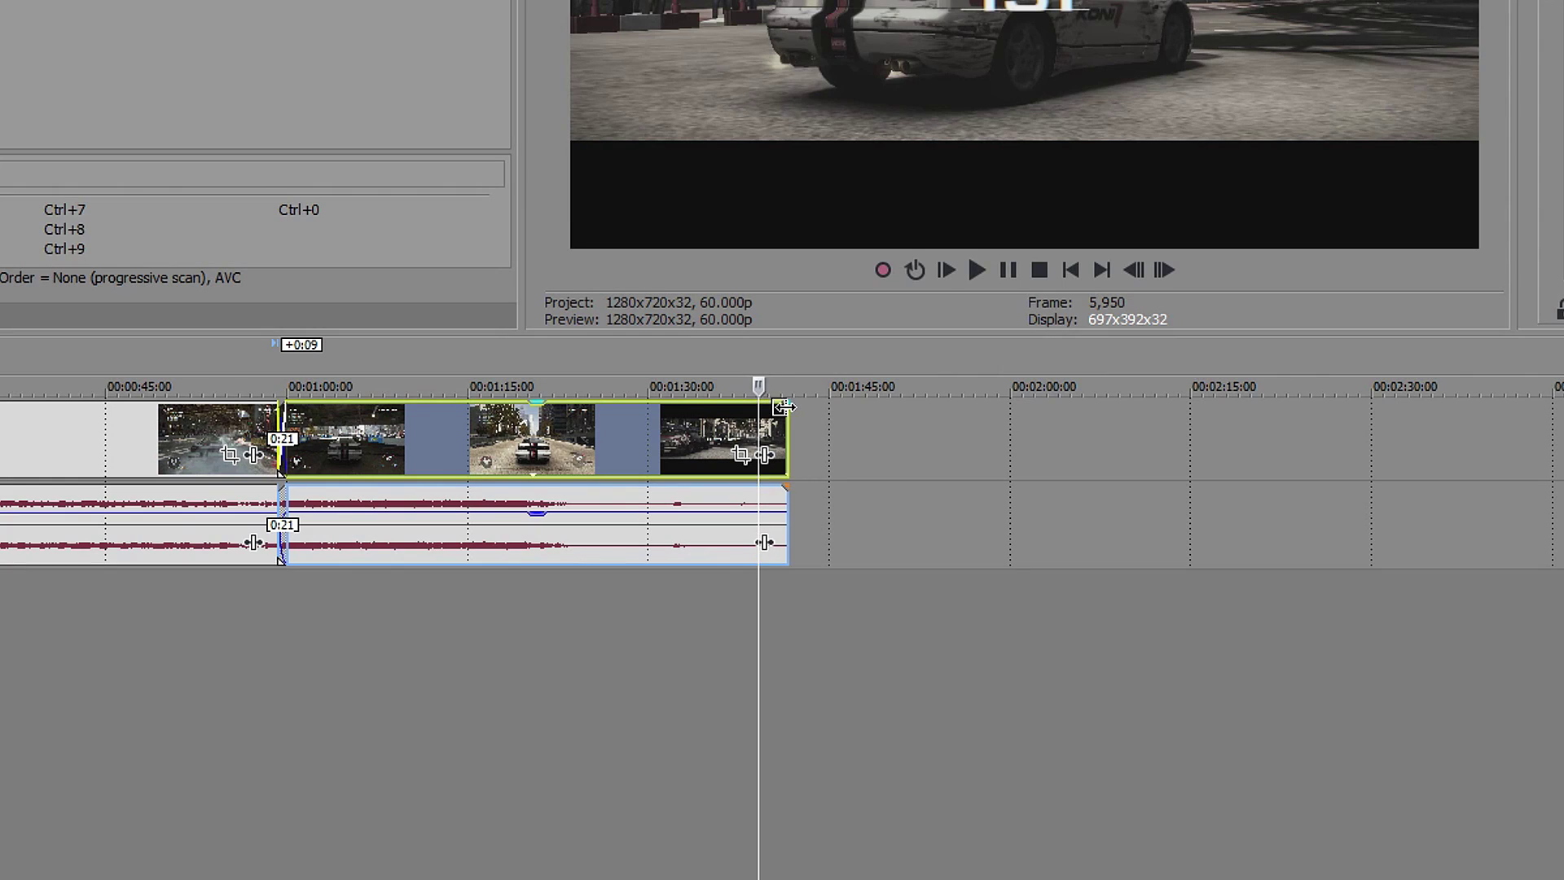
pyautogui.moveTo(784, 407); pyautogui.dragTo(759, 404)
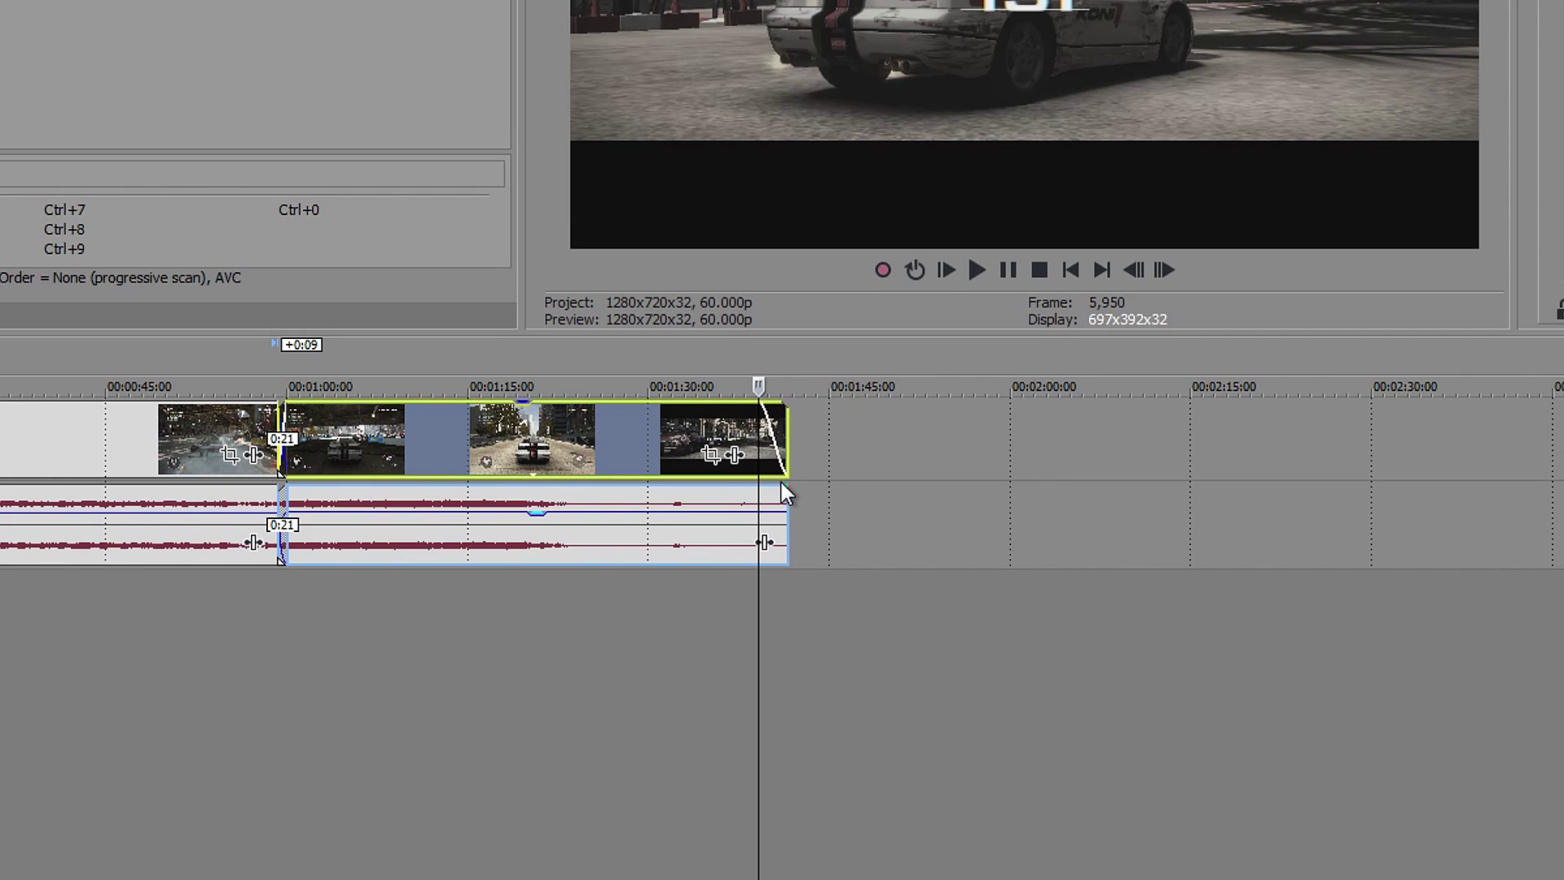
# Set the closing clip's video fade-out to the linear curve and its audio fade-out to the steep-start curve that levels off
pyautogui.rightClick(780, 492)
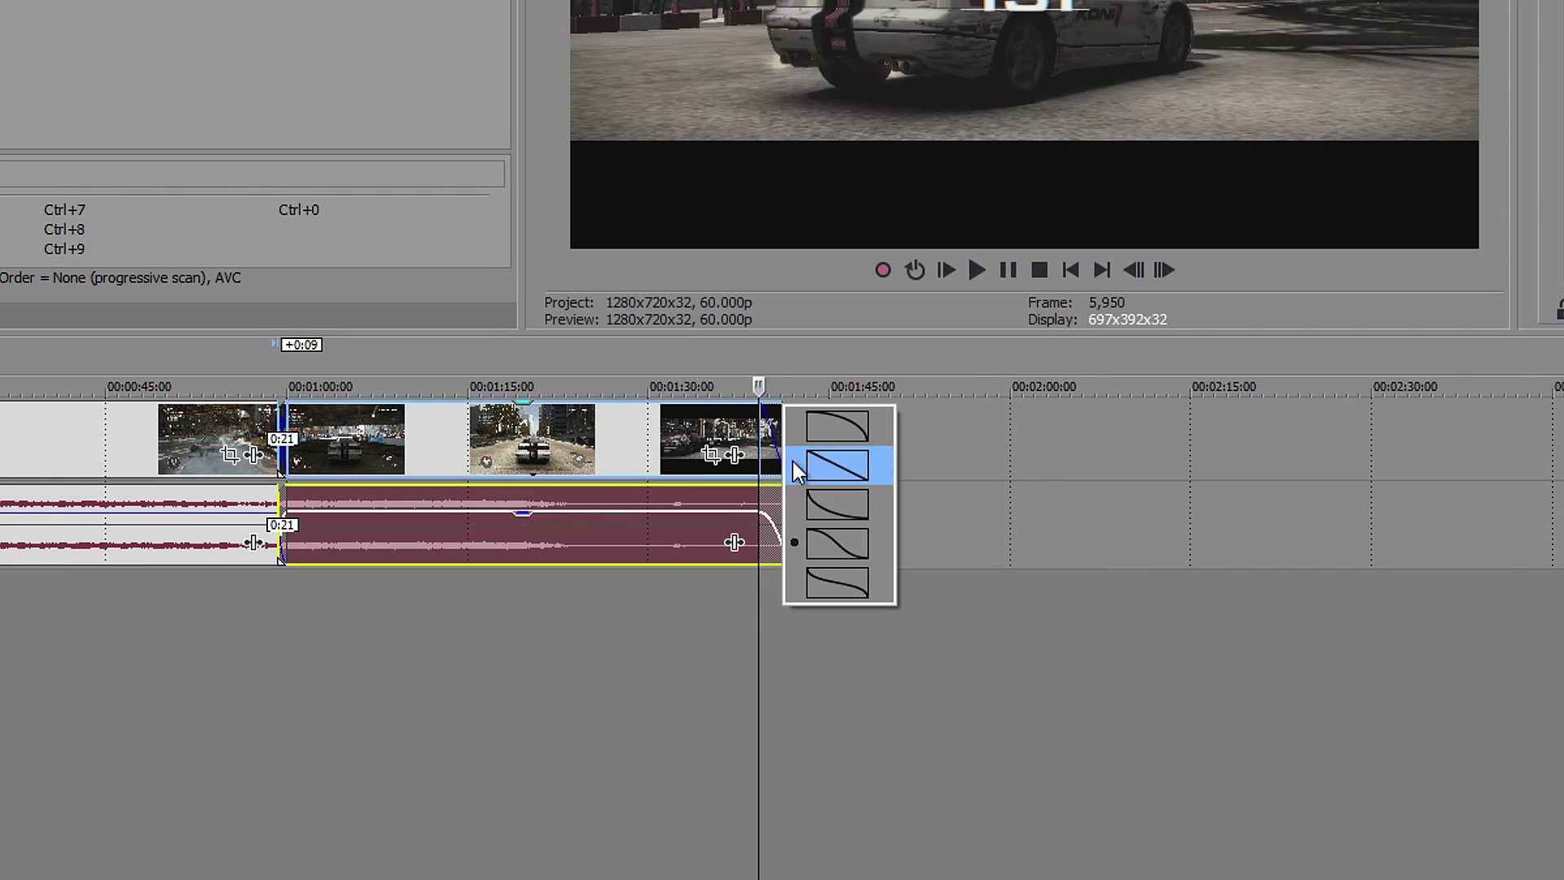
pyautogui.click(839, 466)
pyautogui.rightClick(769, 519)
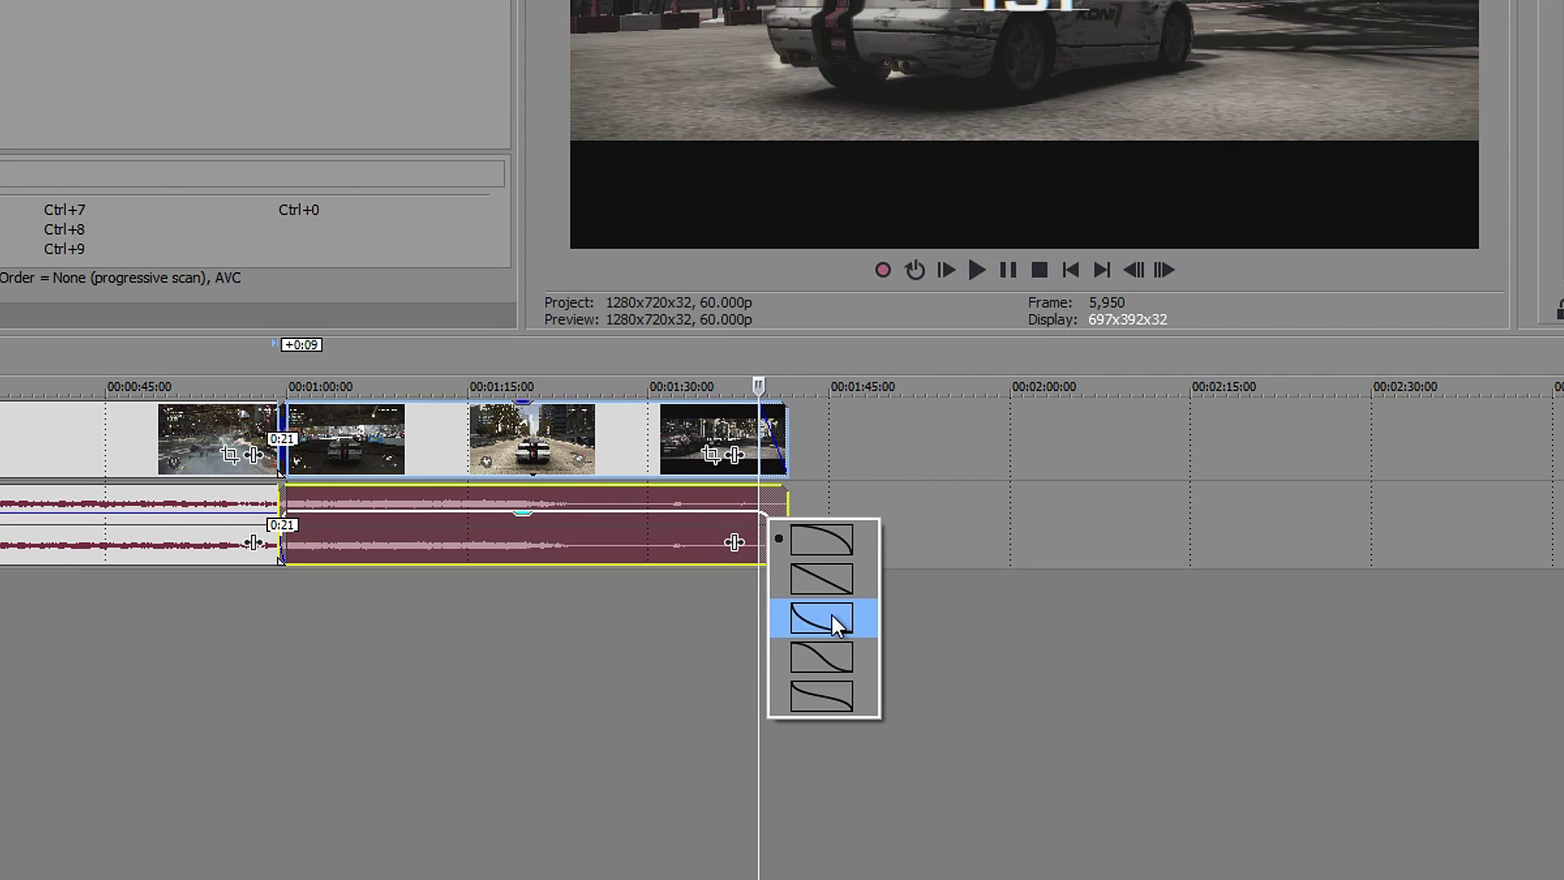
pyautogui.click(832, 614)
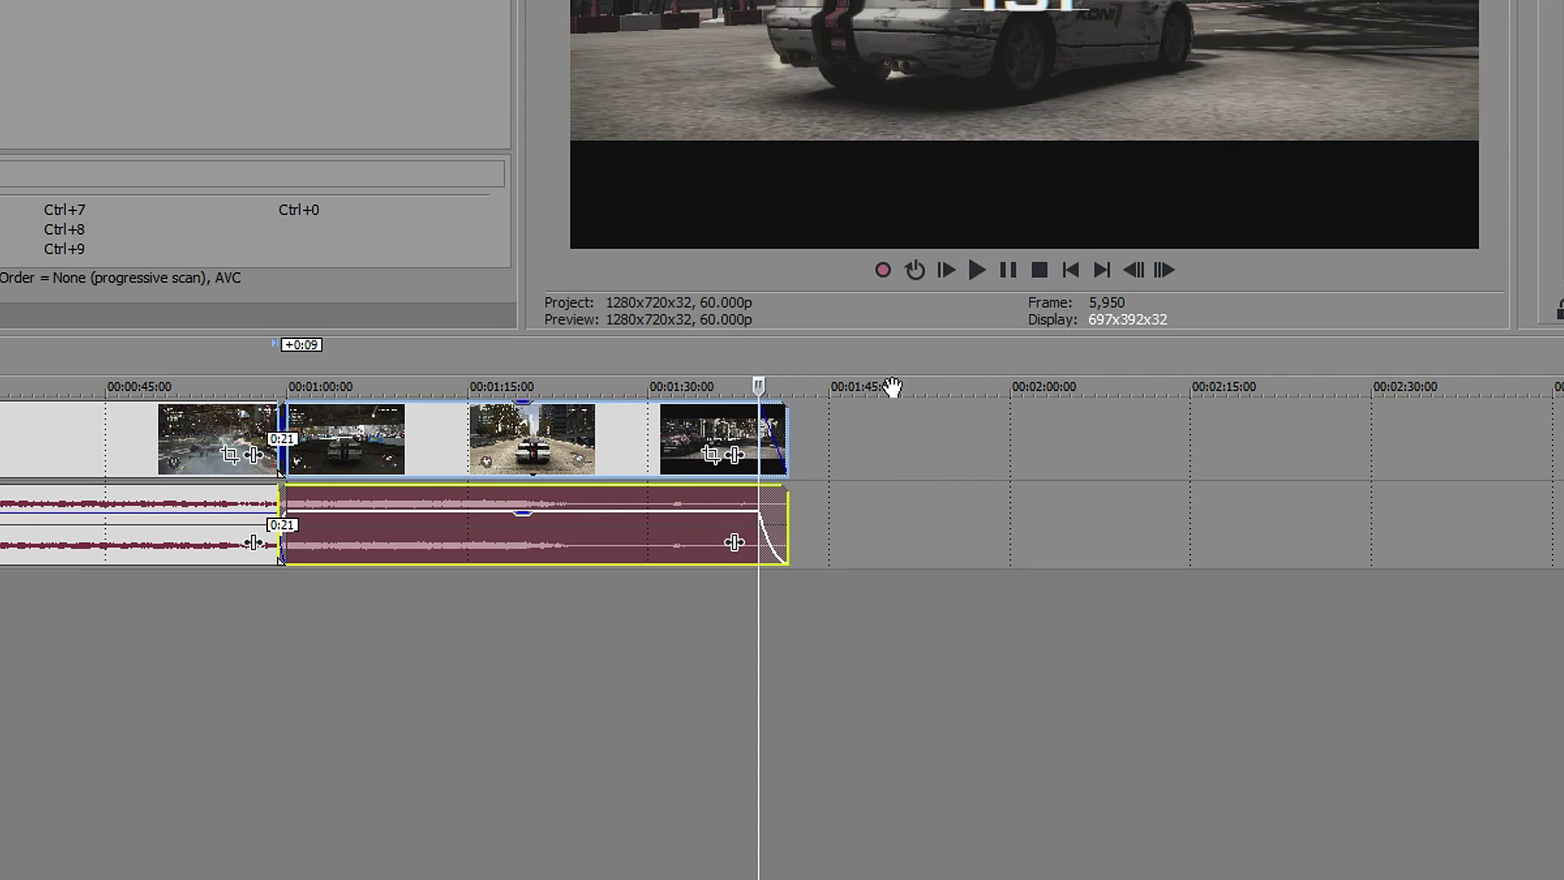
# Try the audio track's volume at -1.9 dB and 12.0 dB, and restore it to 0.0 dB
pyautogui.click(1070, 269)
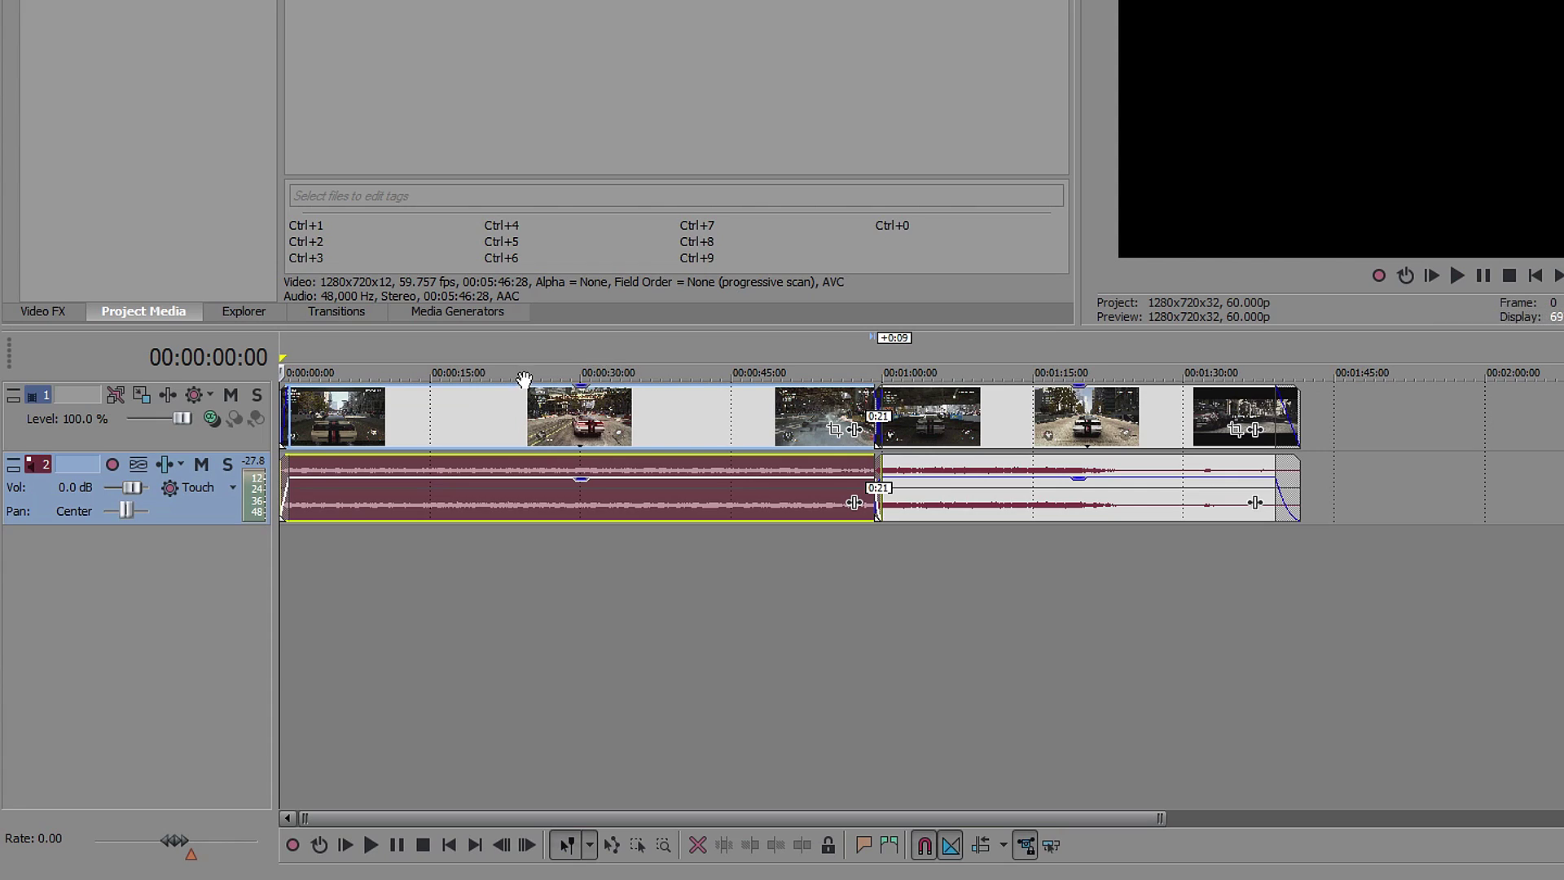
pyautogui.moveTo(129, 487); pyautogui.dragTo(126, 487)
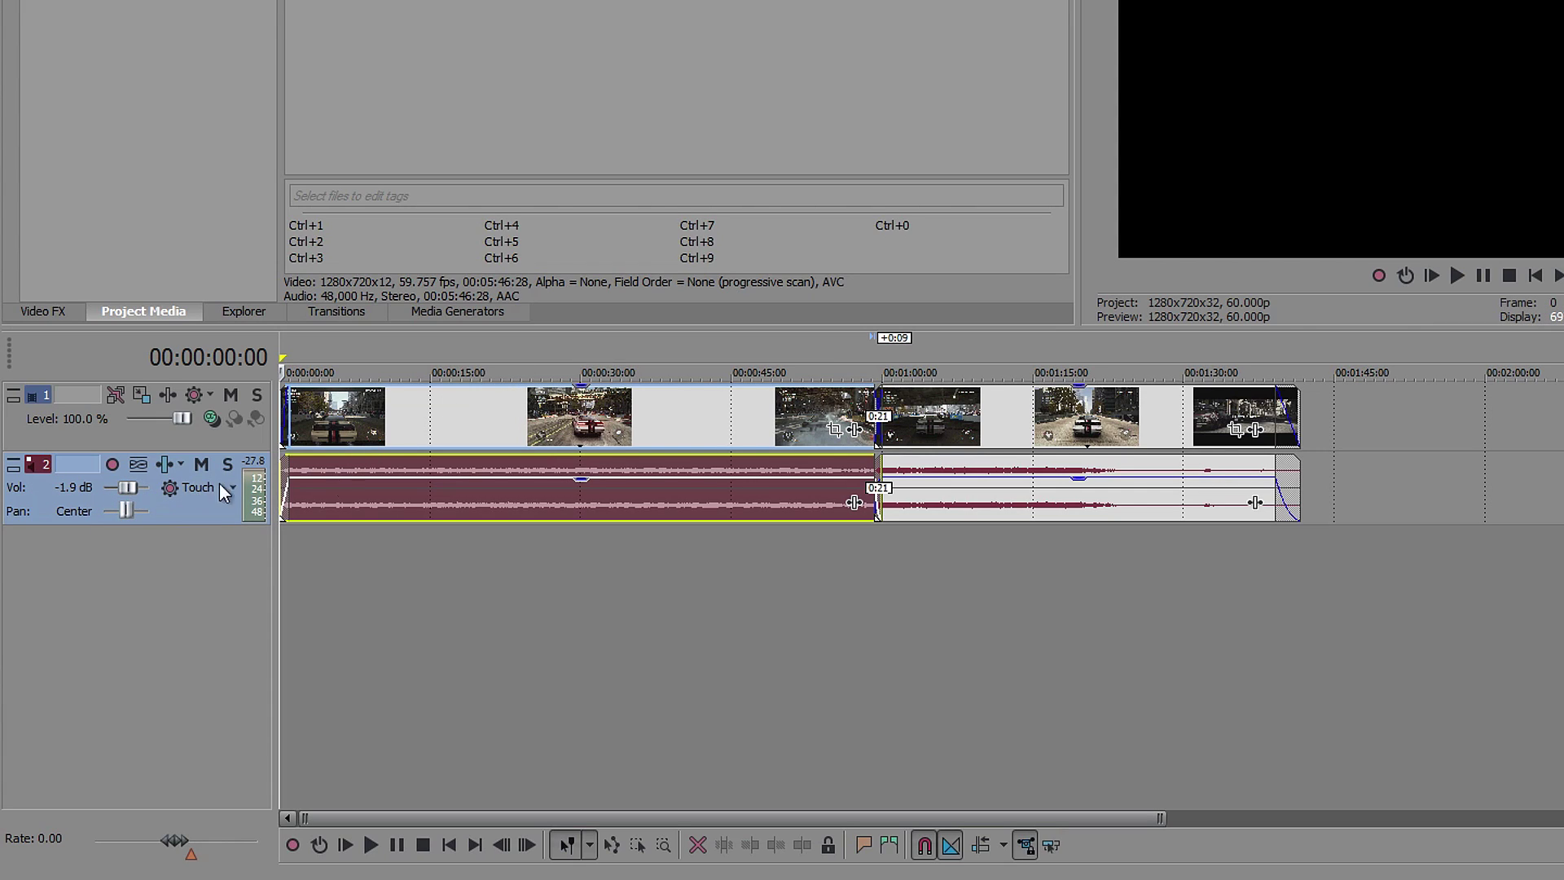
pyautogui.click(506, 408)
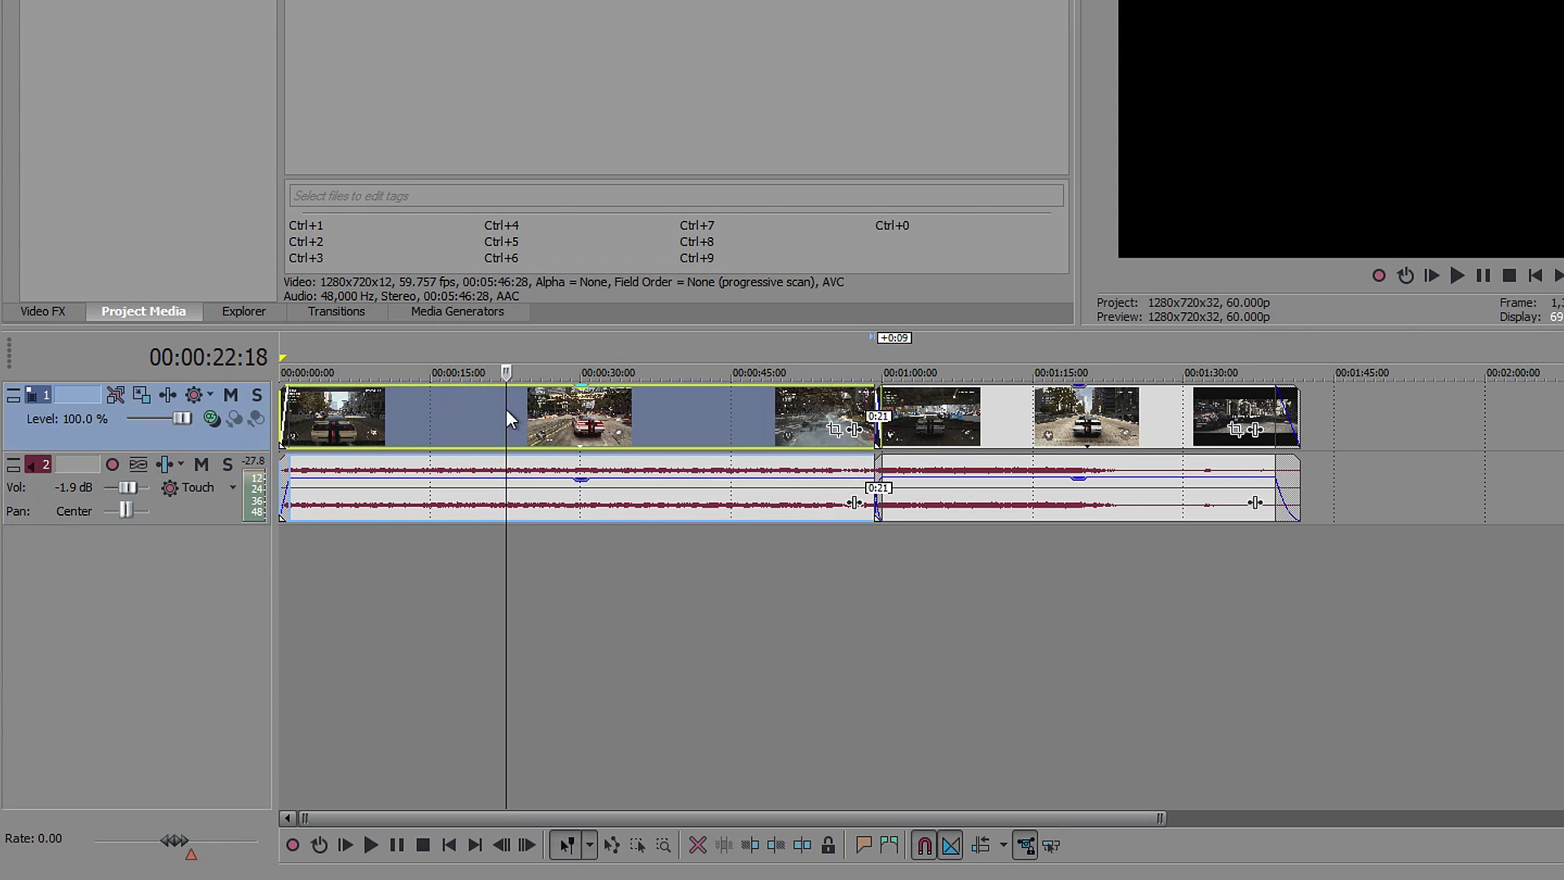
pyautogui.click(585, 489)
pyautogui.moveTo(137, 486); pyautogui.dragTo(153, 487)
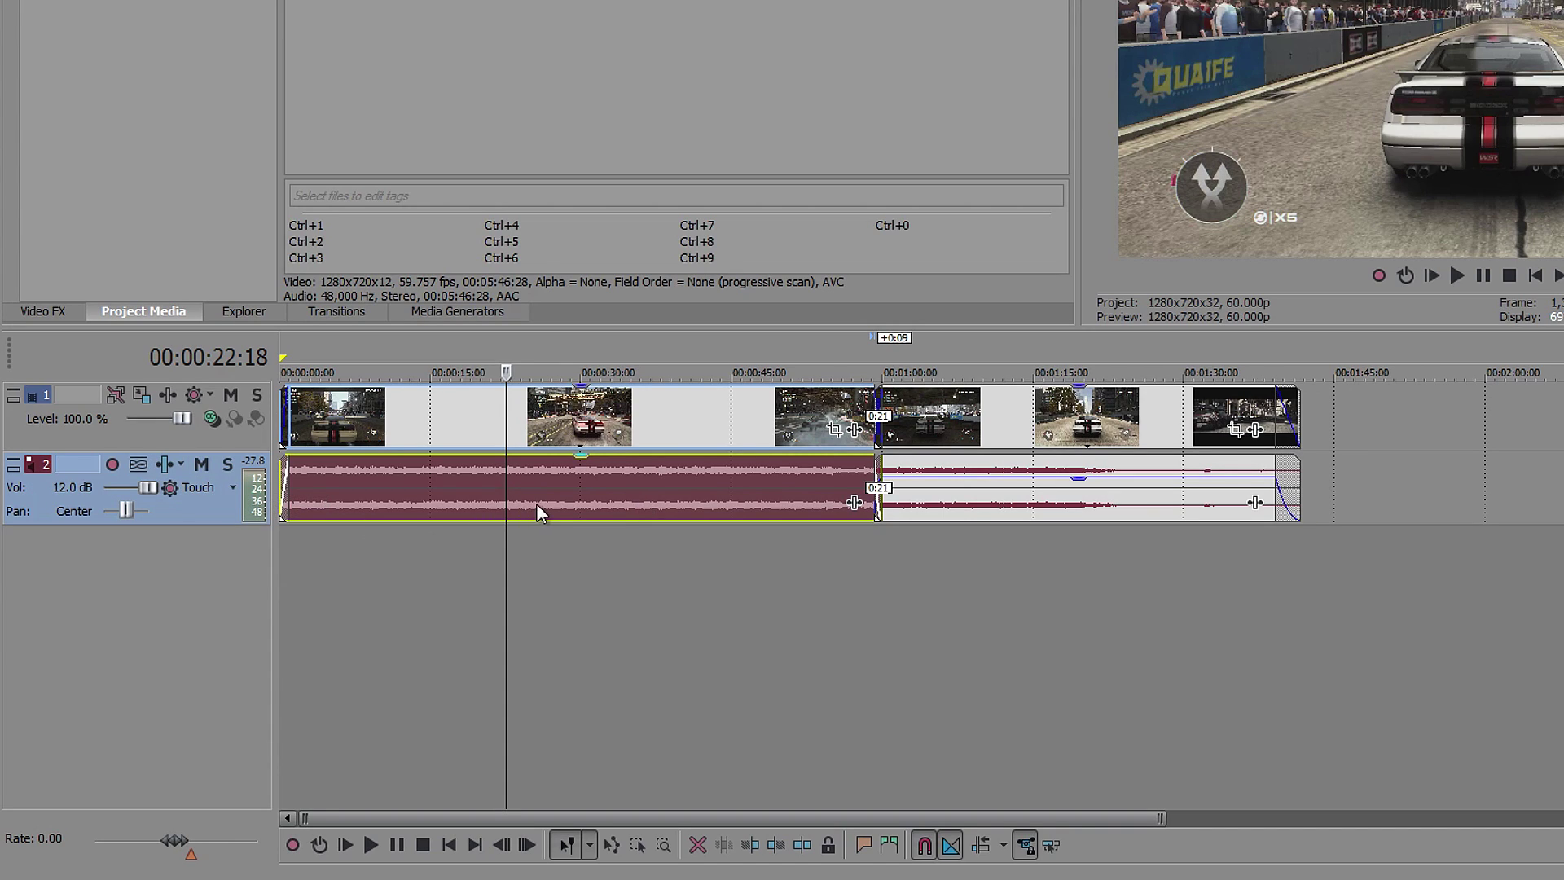
pyautogui.press('v')
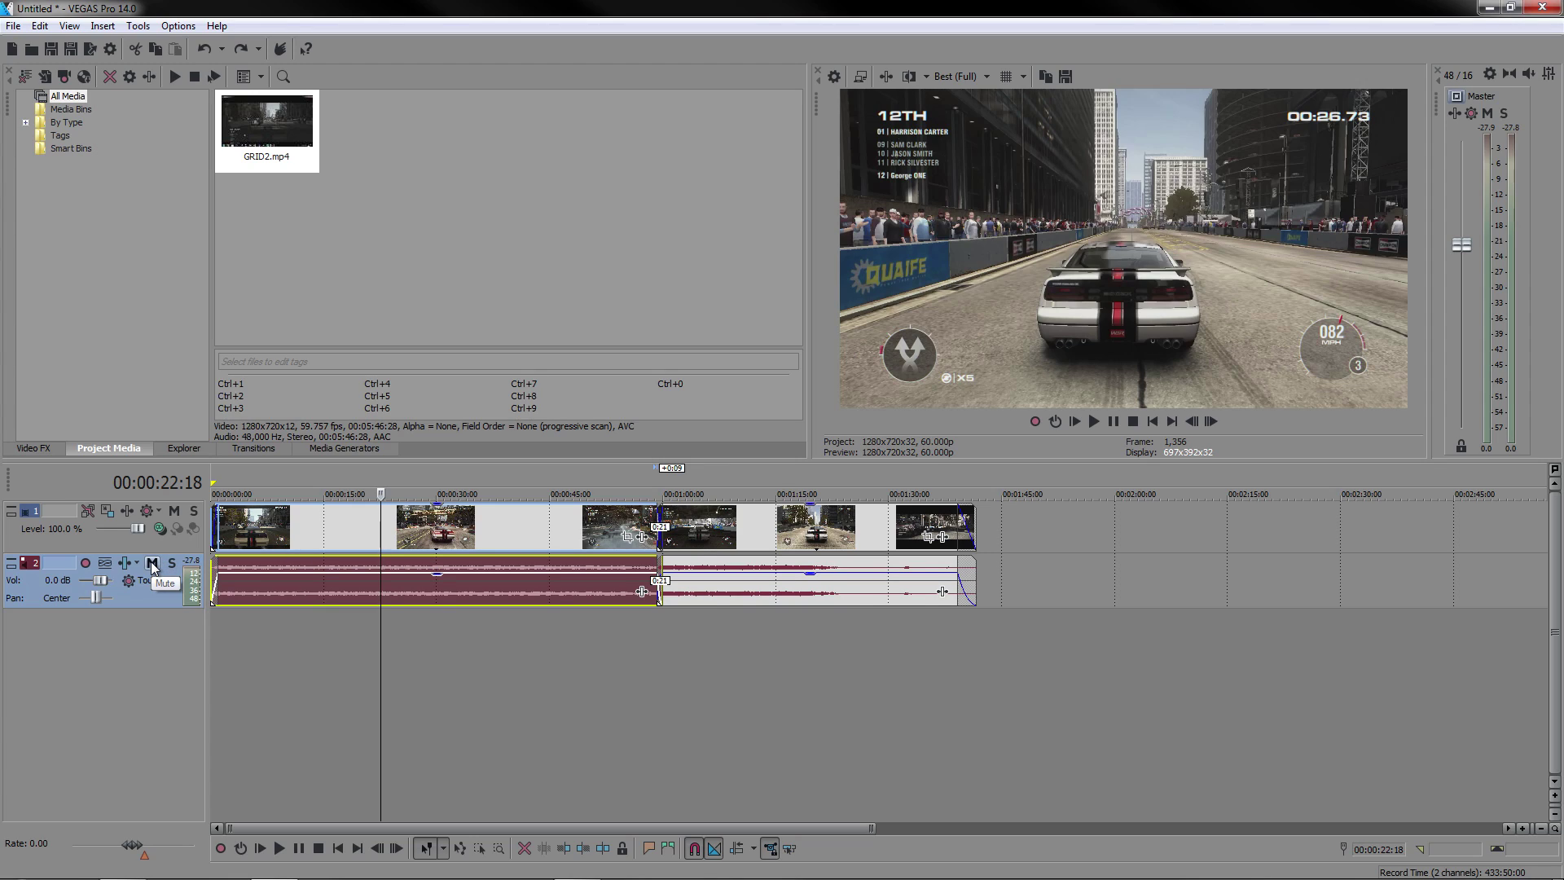
# Try muting the audio track while playing the timeline from about 00:00:18, and try muting the video track
pyautogui.click(152, 564)
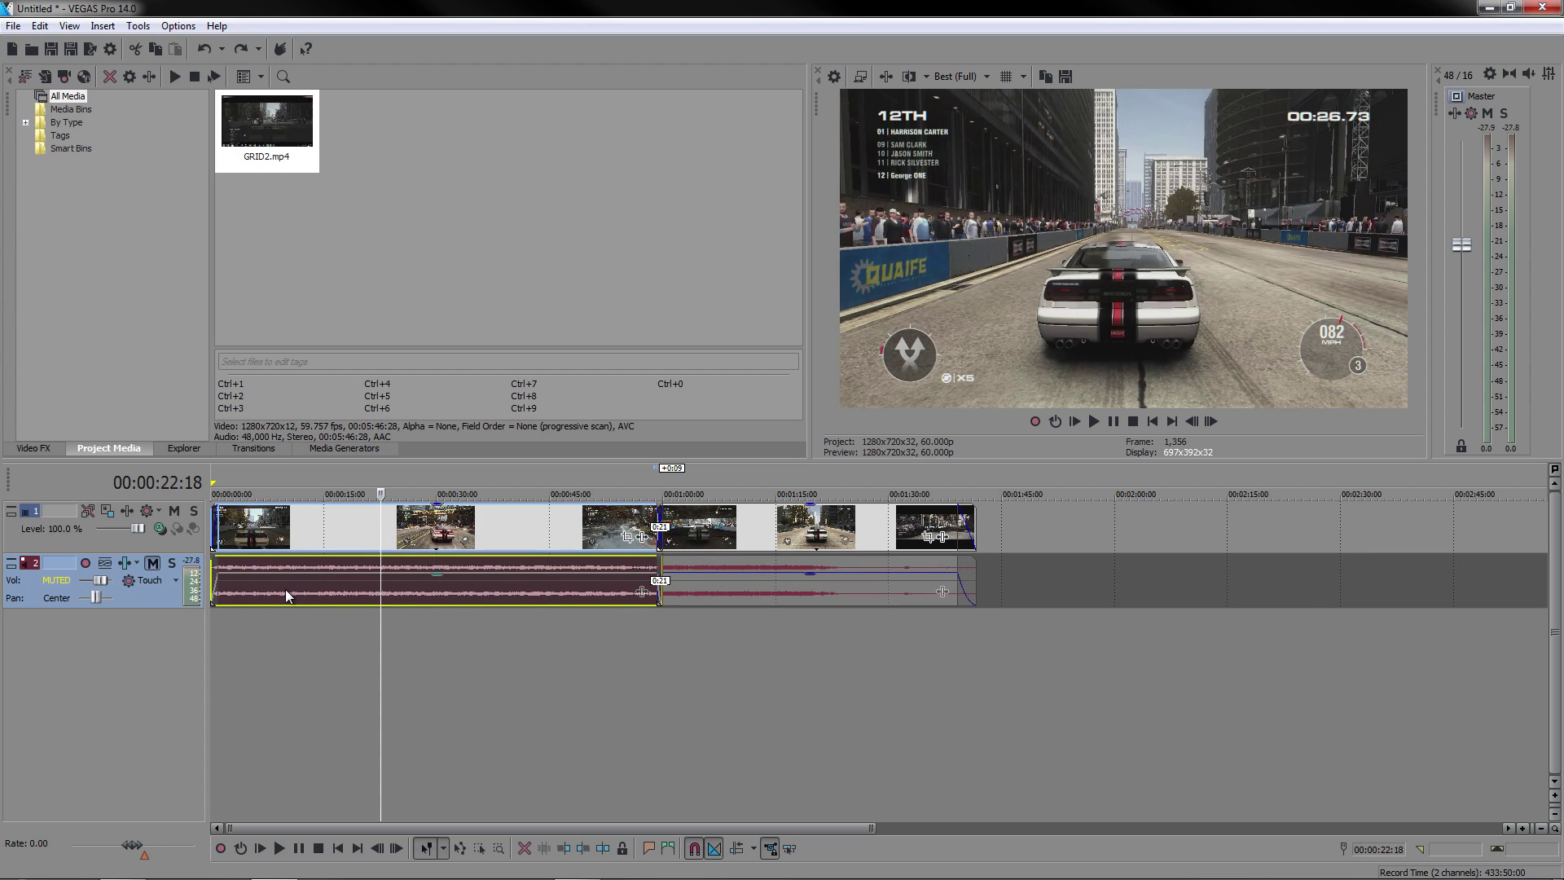
pyautogui.click(342, 539)
pyautogui.press('space')
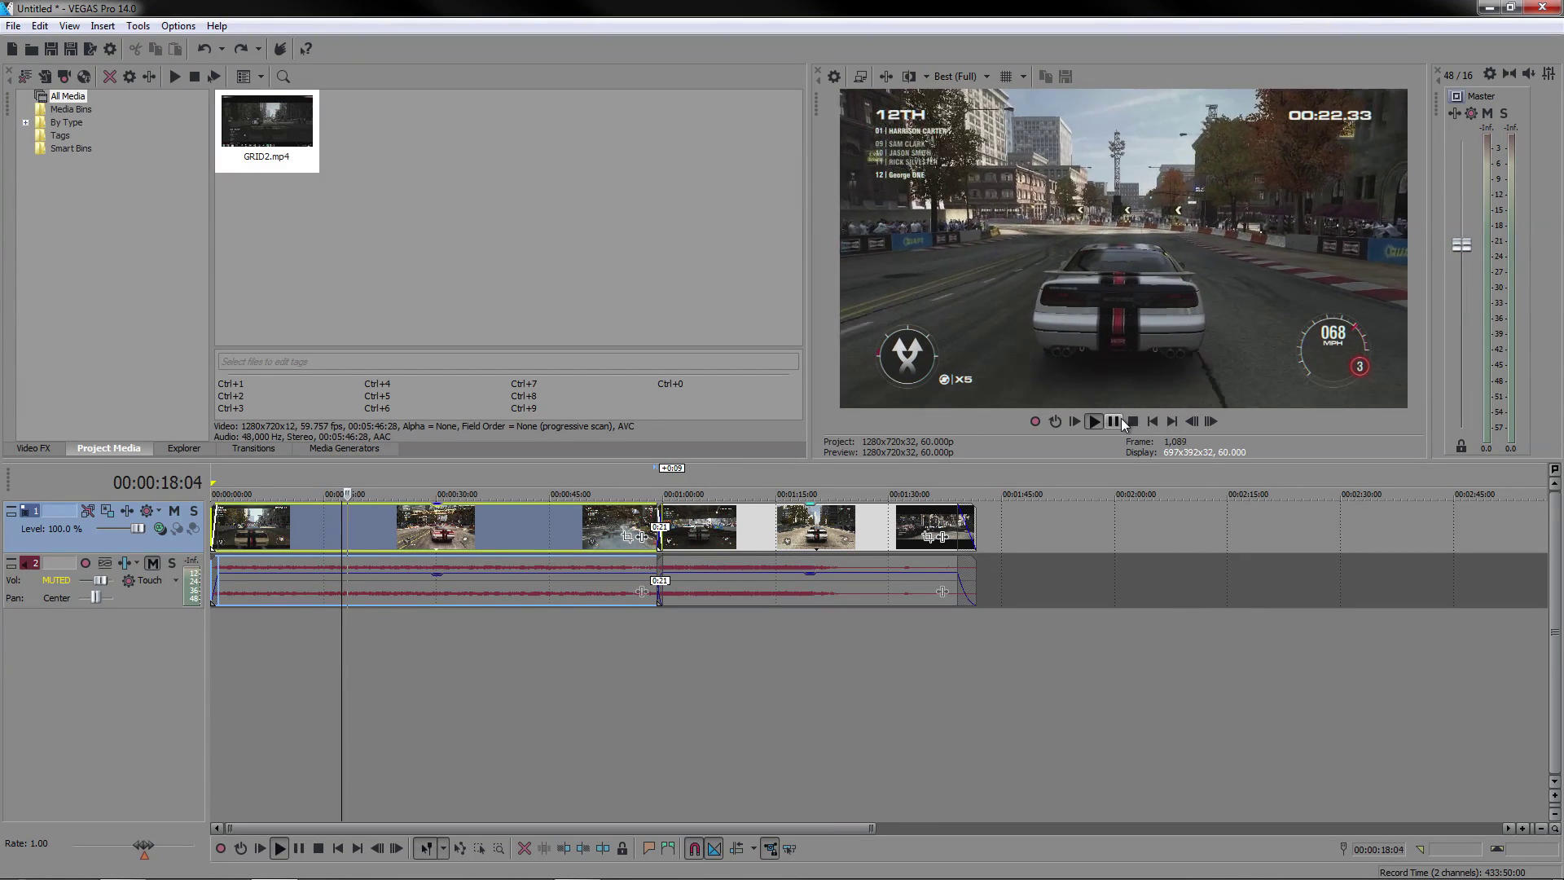
pyautogui.click(1121, 418)
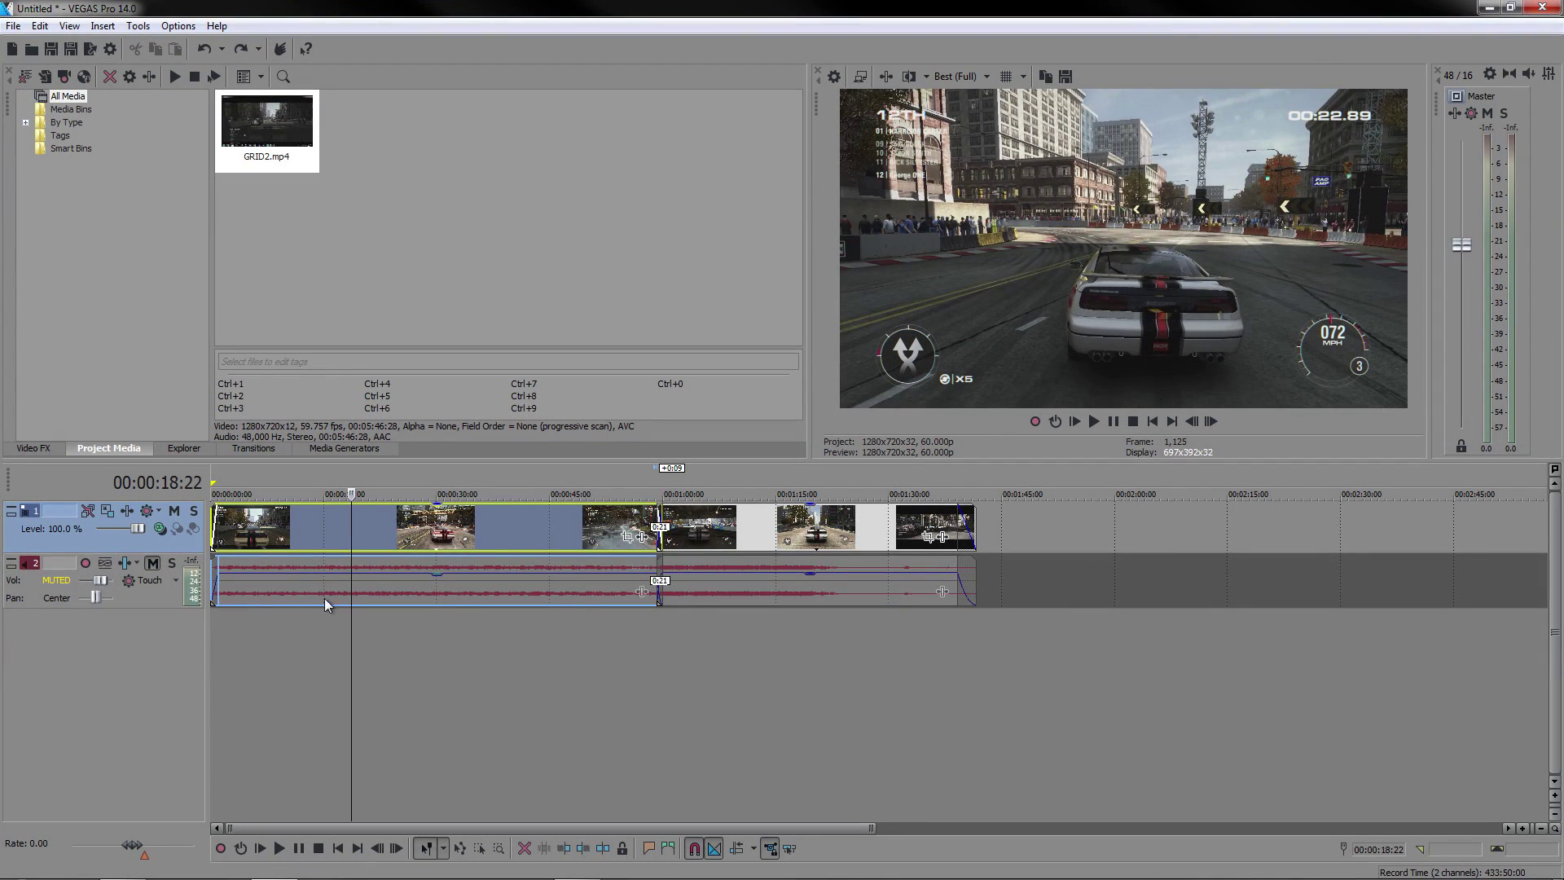
pyautogui.click(153, 565)
pyautogui.click(174, 511)
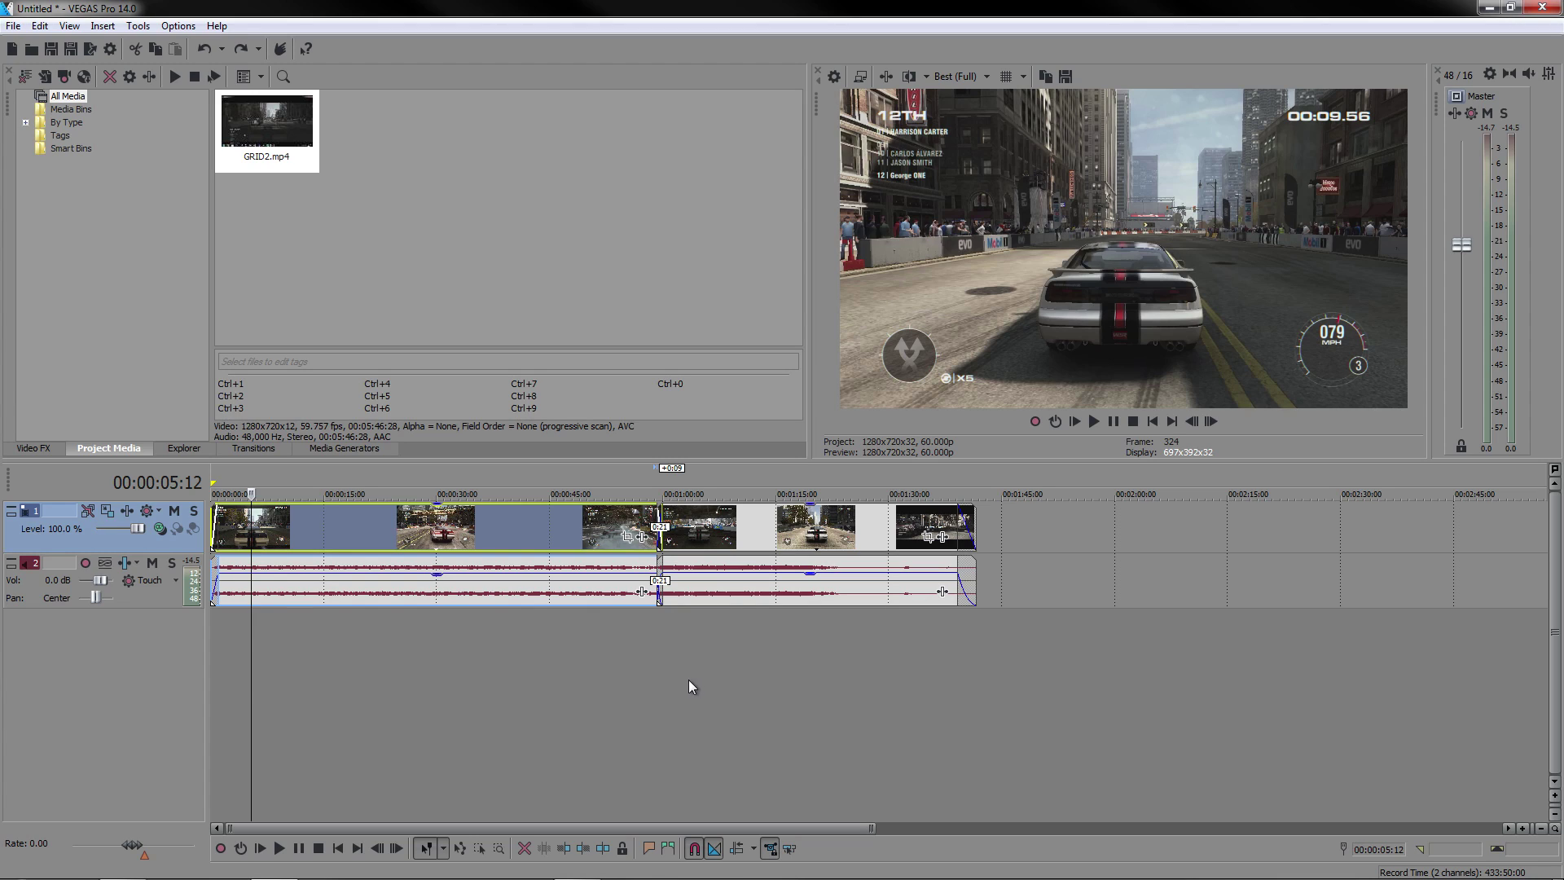
# Apply the Color Corrector's Blue Midtones preset to the first video clip and shift its Mid color wheel toward blue
pyautogui.click(45, 446)
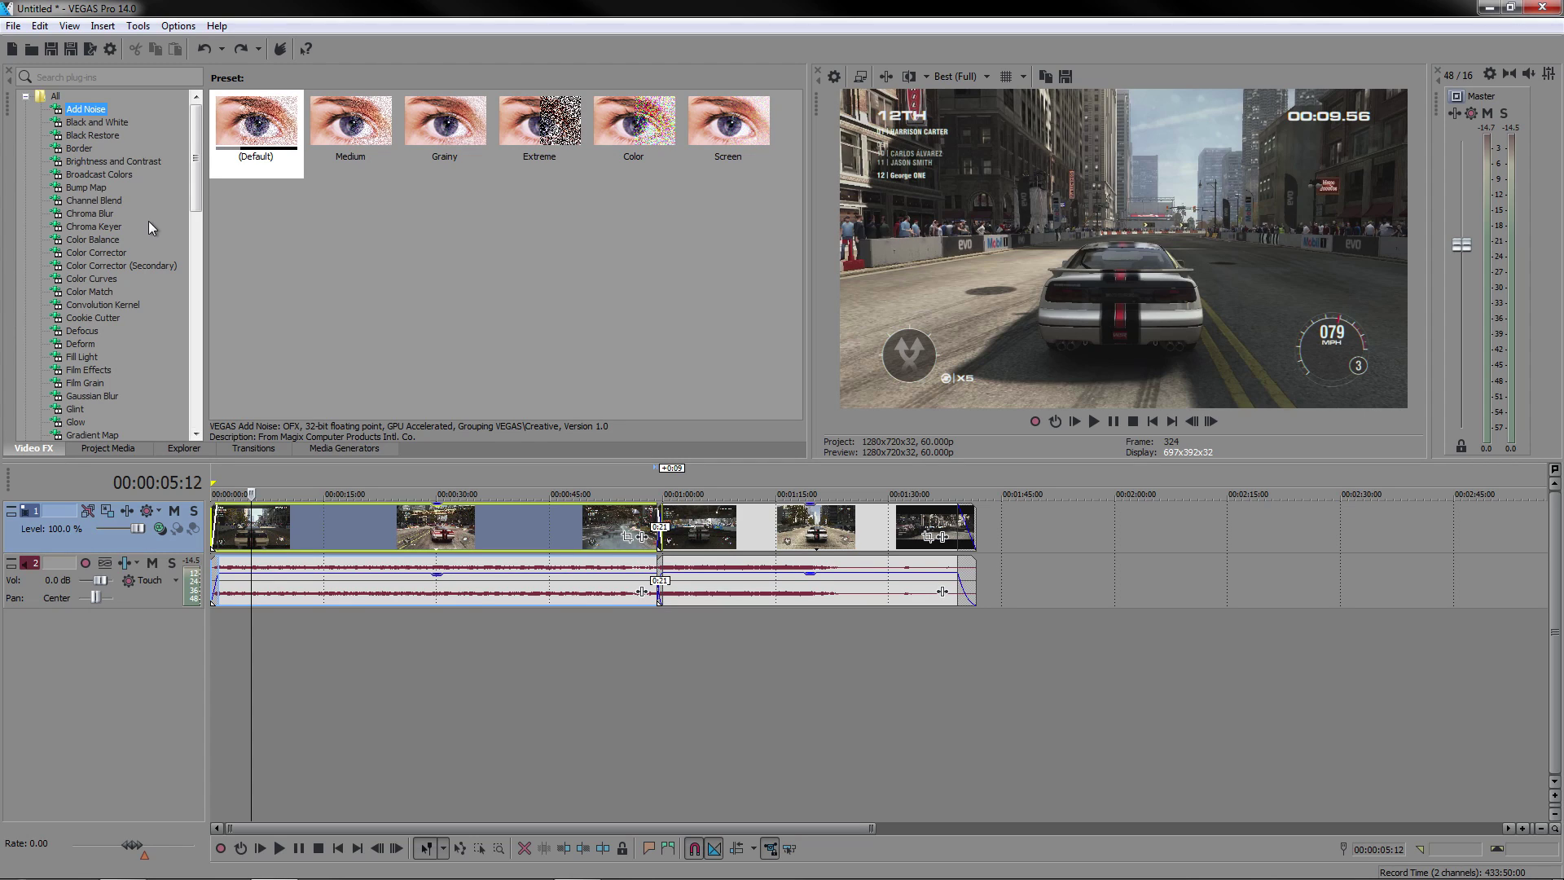
pyautogui.click(91, 252)
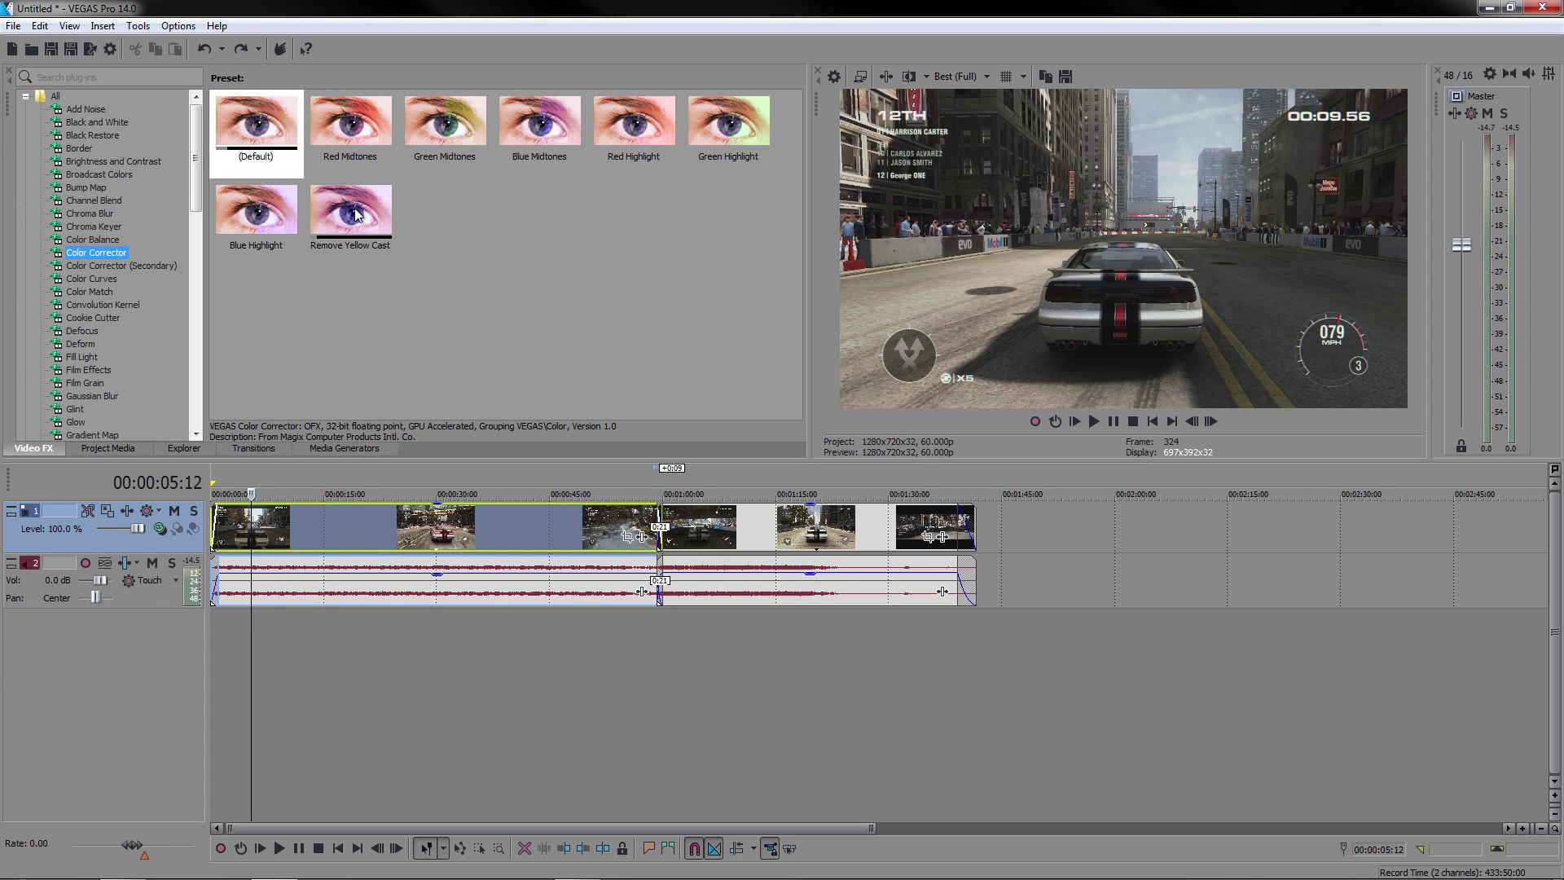
pyautogui.moveTo(546, 140); pyautogui.dragTo(490, 473)
pyautogui.moveTo(424, 526); pyautogui.dragTo(424, 522)
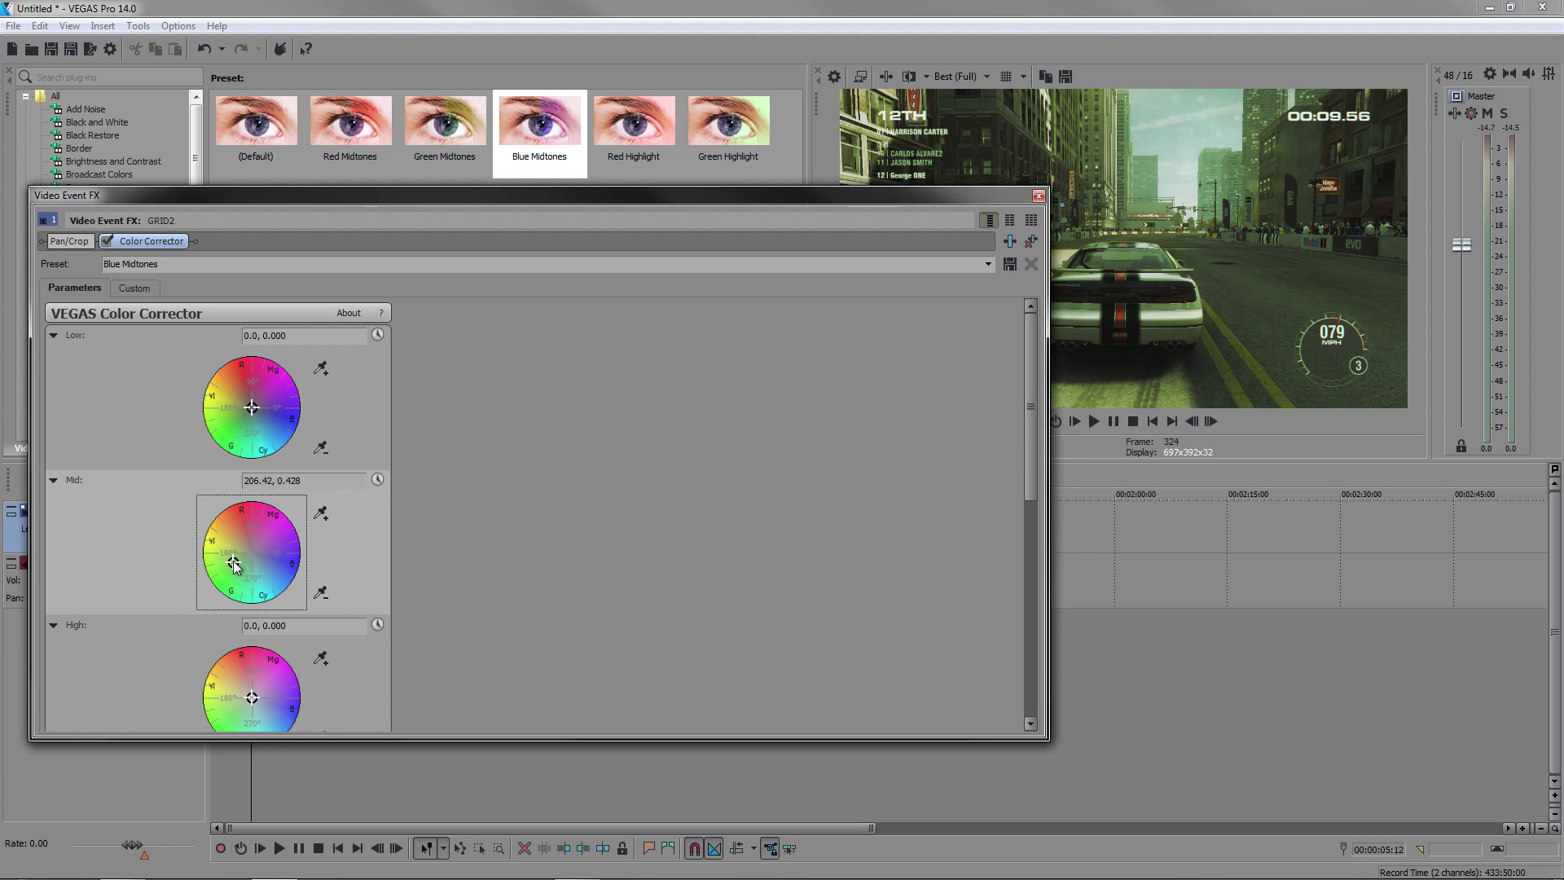
pyautogui.moveTo(232, 554); pyautogui.dragTo(272, 562)
pyautogui.click(1038, 196)
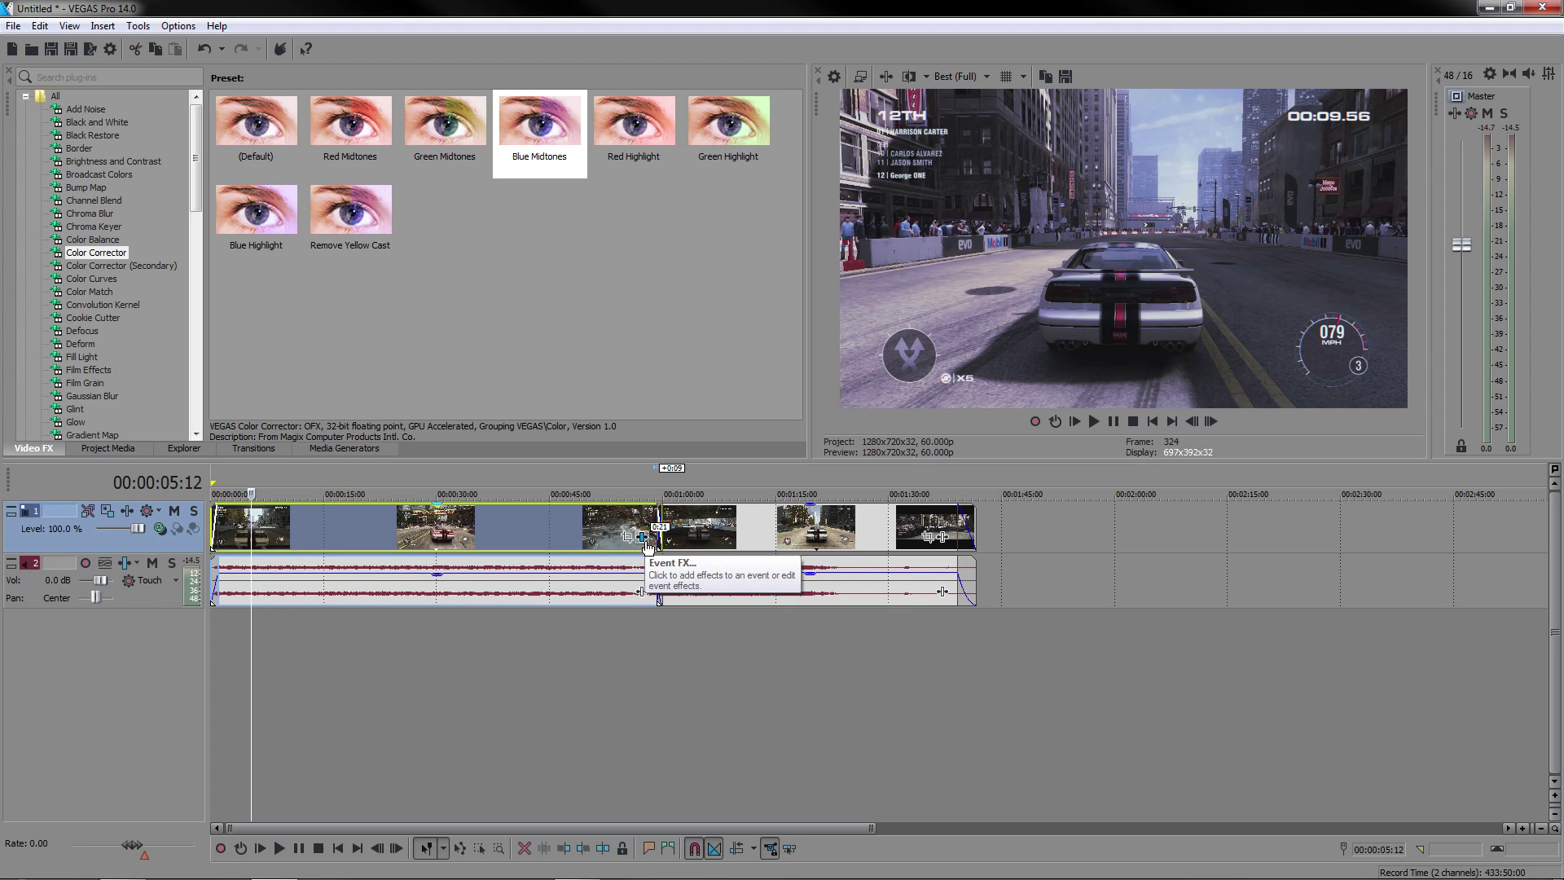
# Insert an empty video track above the footage track
pyautogui.press('Home')
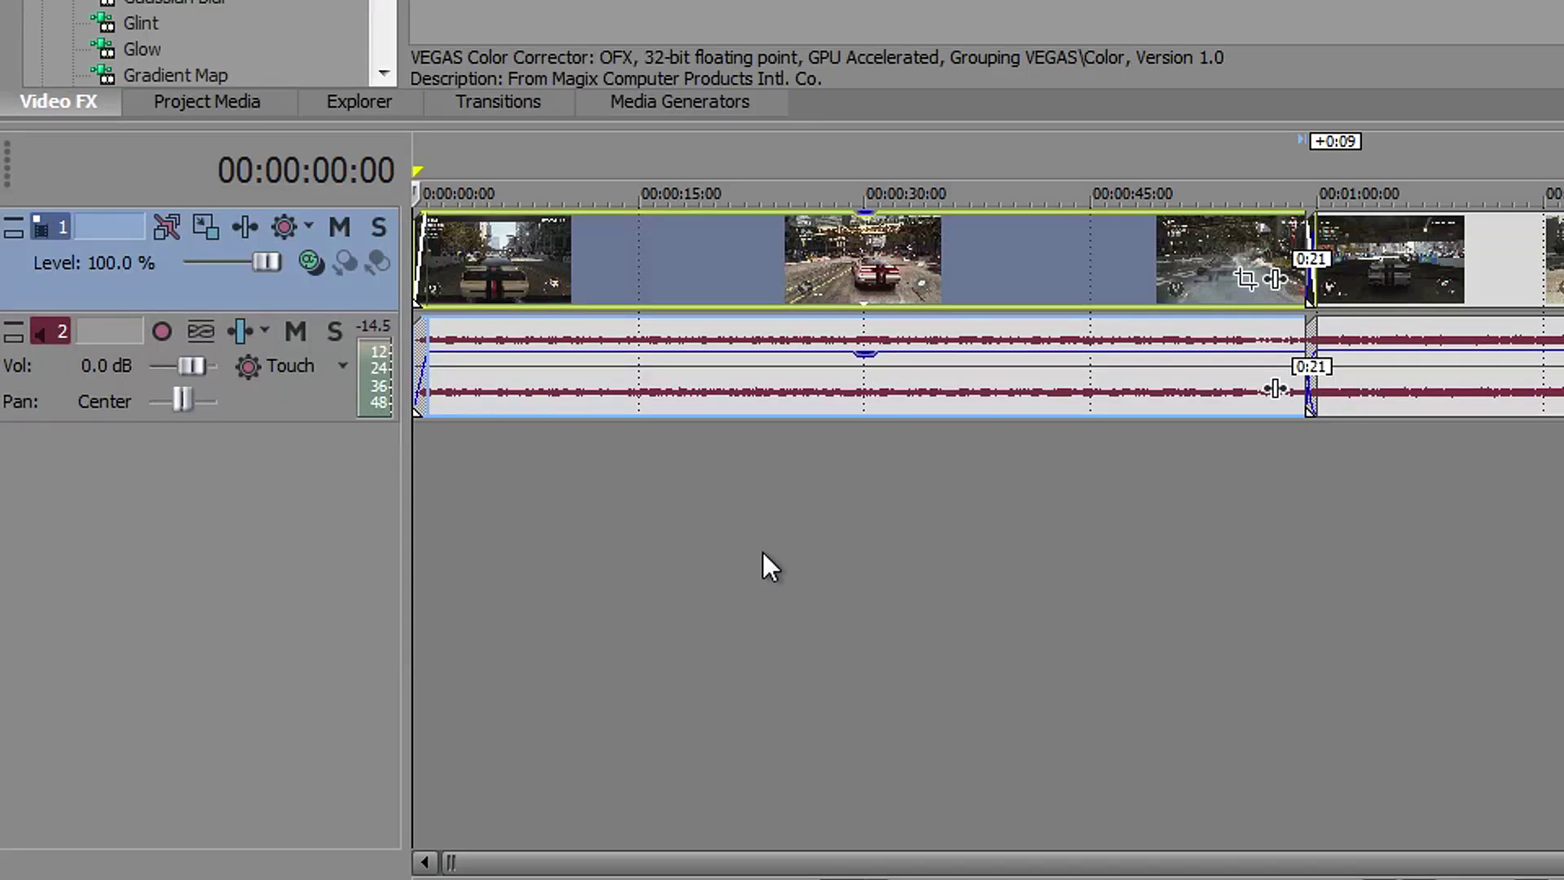
pyautogui.click(352, 659)
pyautogui.rightClick(694, 523)
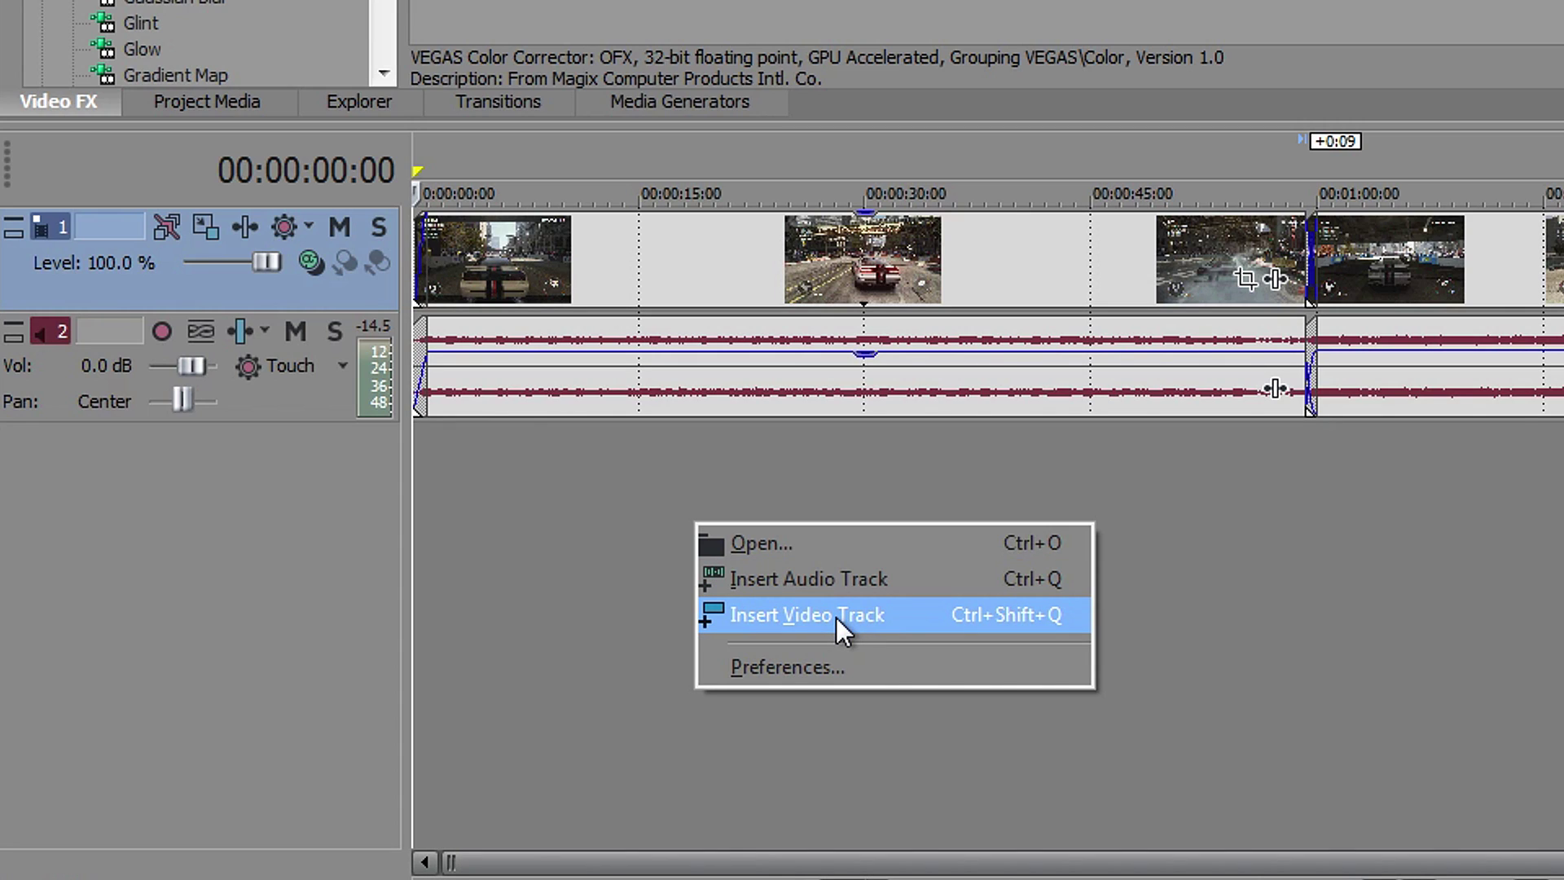
pyautogui.click(861, 619)
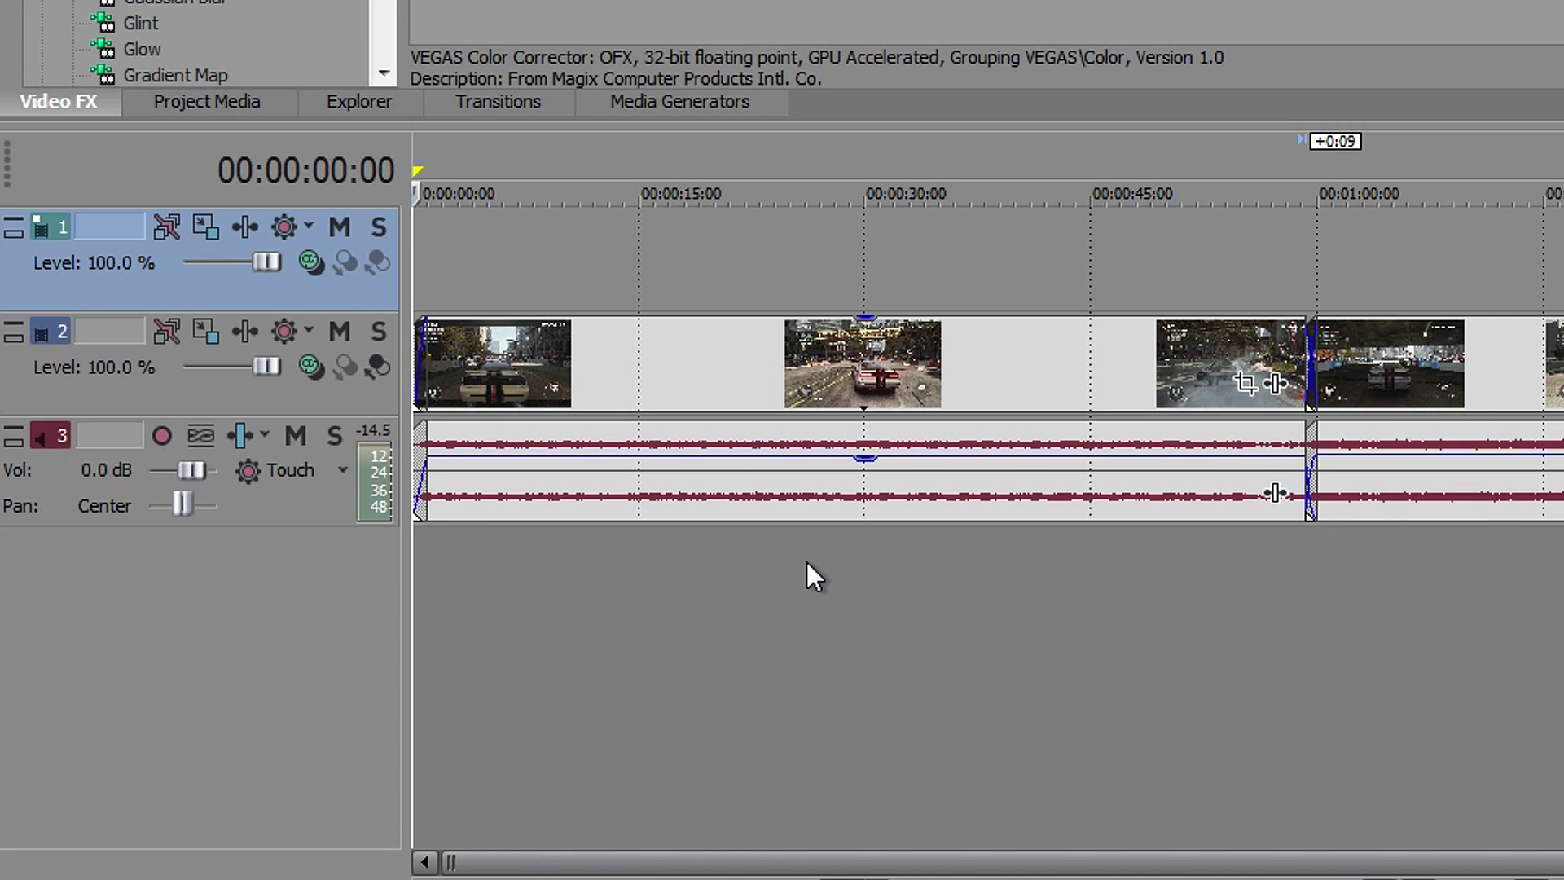
pyautogui.click(559, 403)
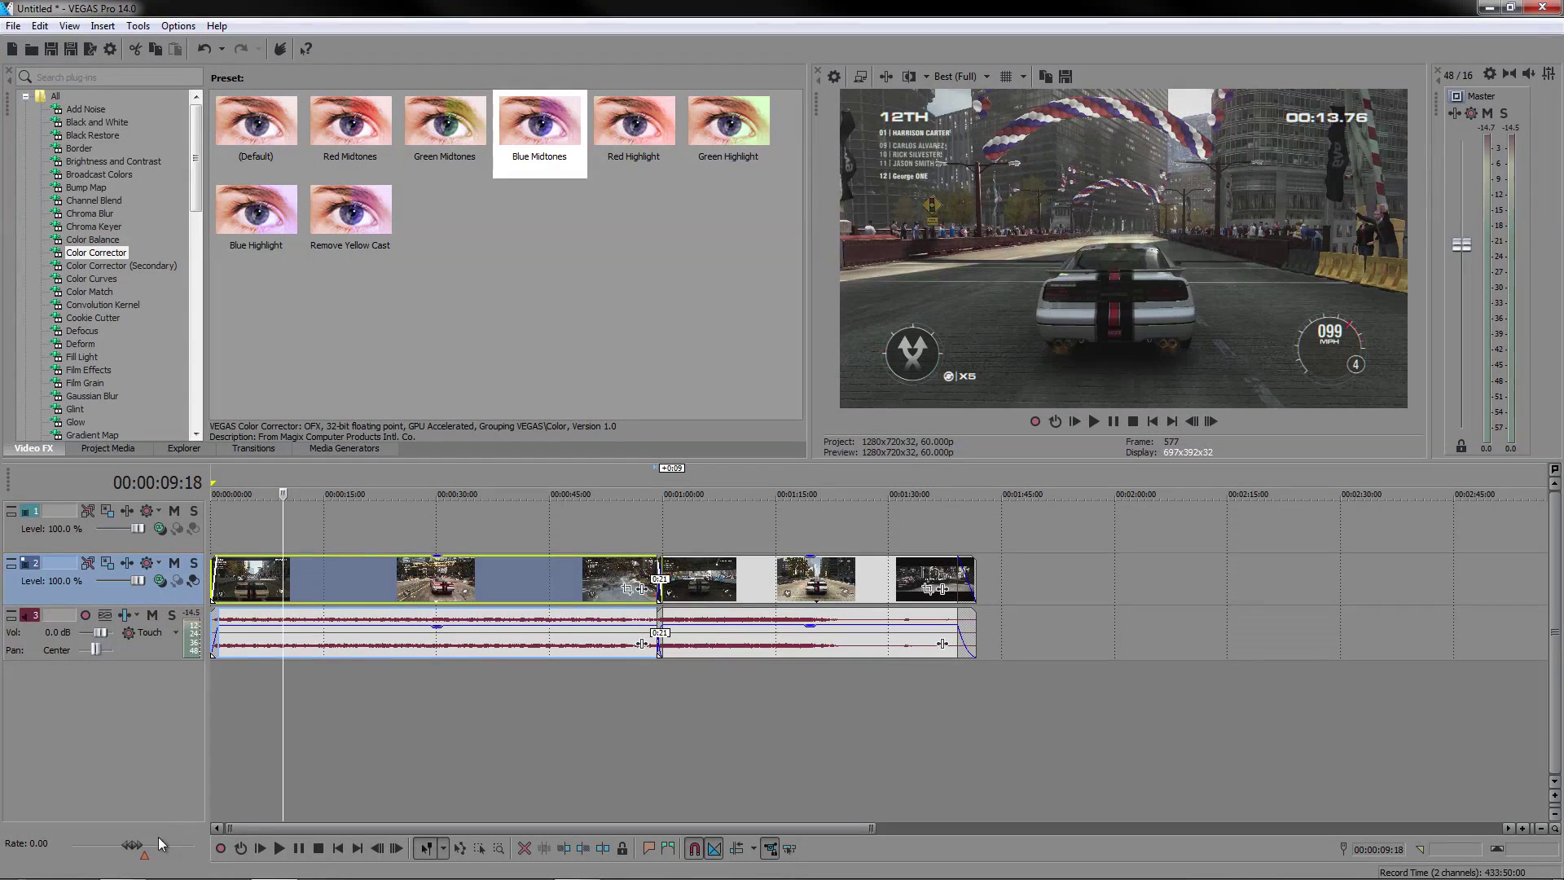
# Bring the abstract effect image from the Adobe PhotoShop Pictures folder onto the new track, and extend it to the footage's end
pyautogui.rightClick(124, 863)
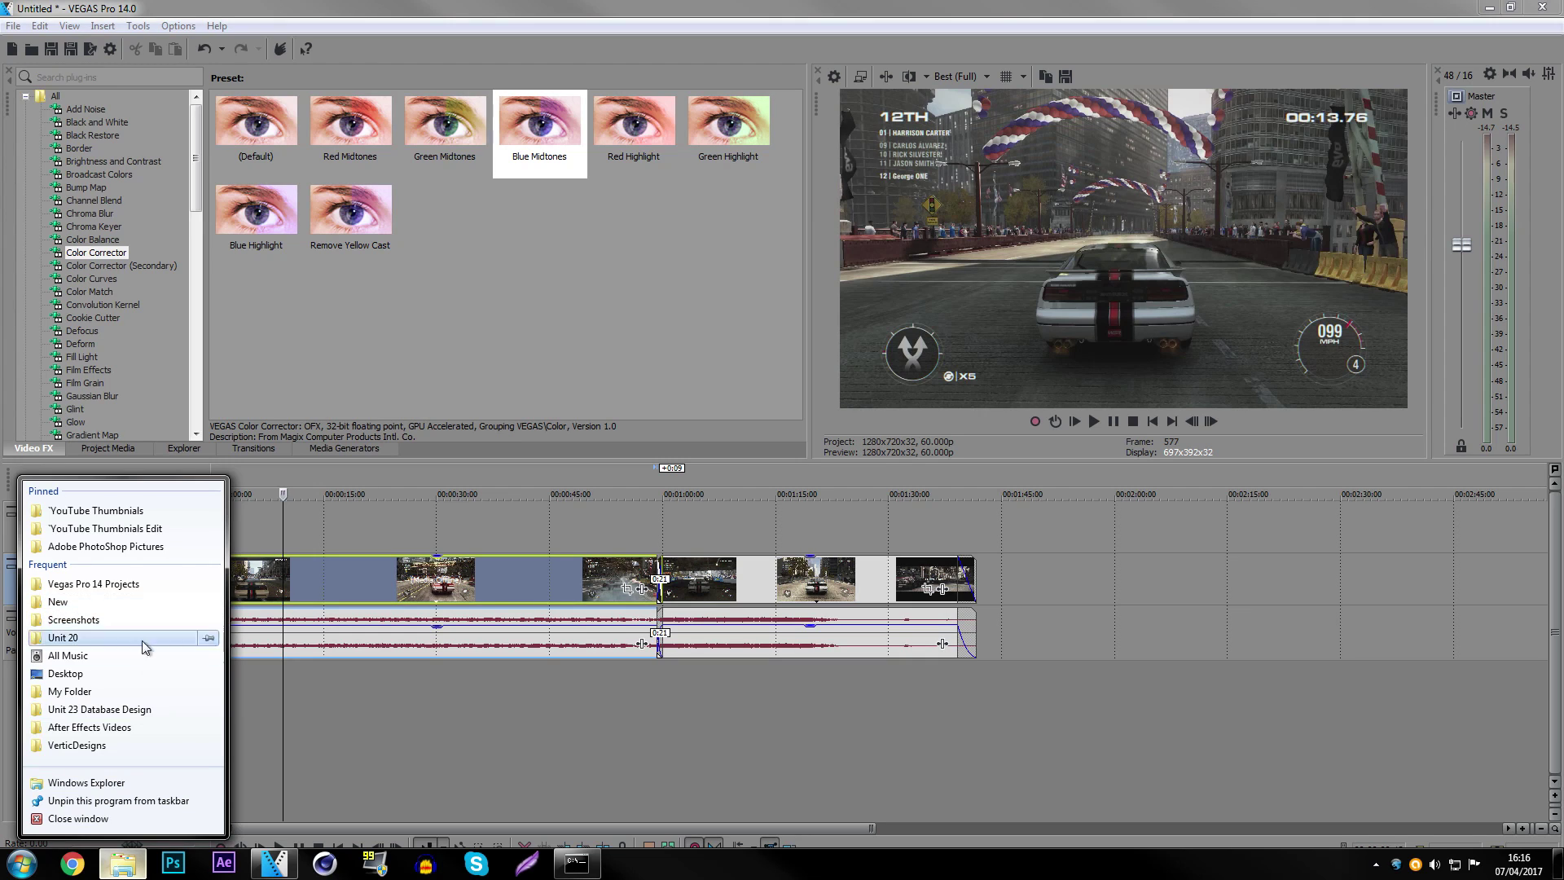
pyautogui.click(142, 547)
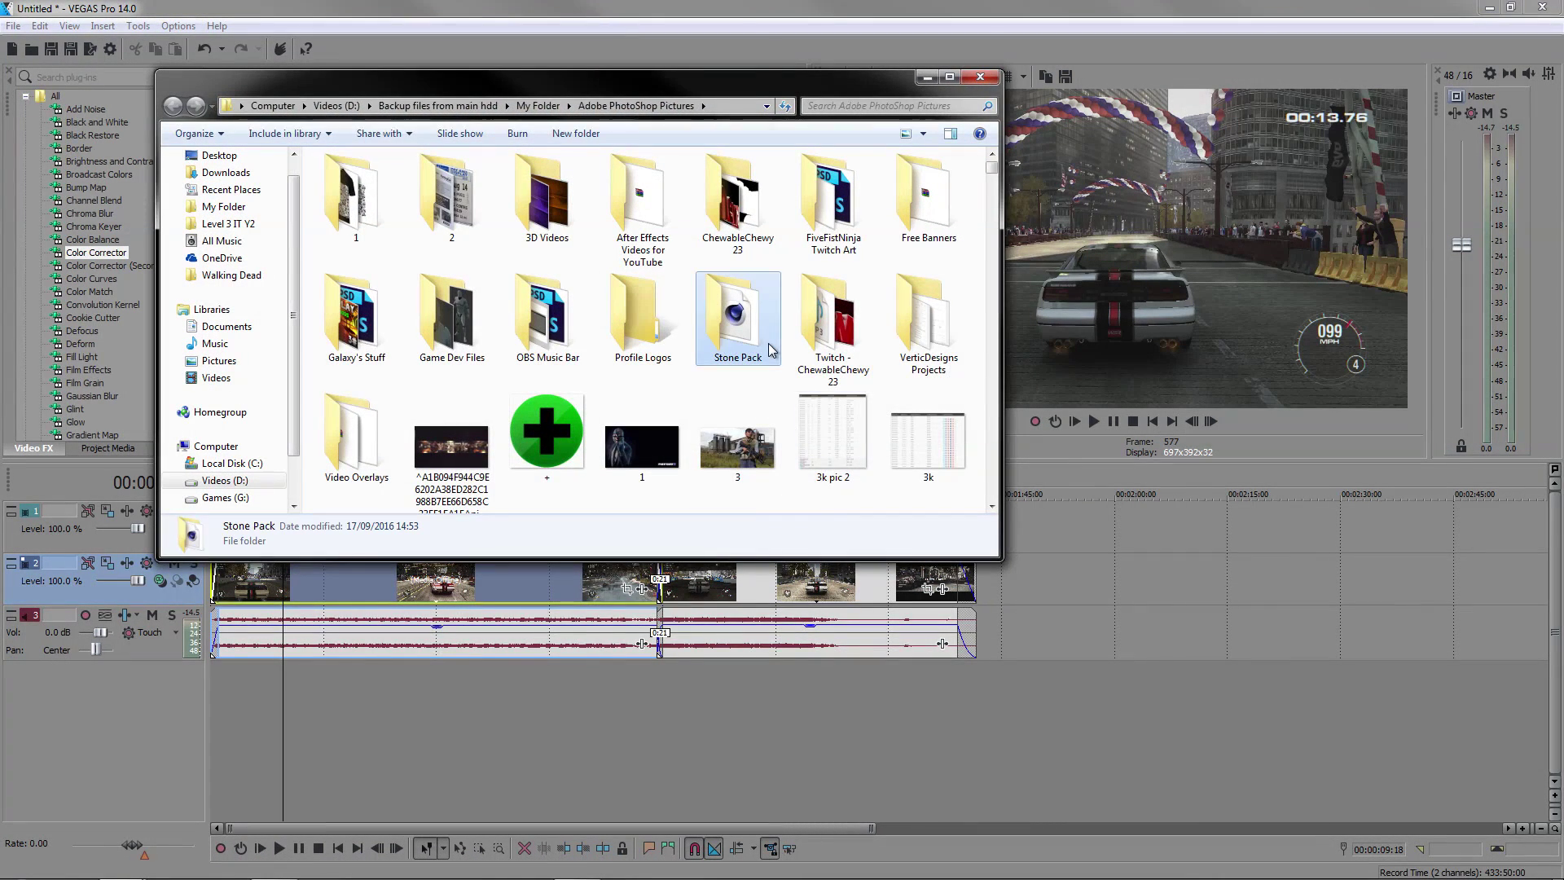
pyautogui.scroll(-3, 771, 351)
pyautogui.click(547, 440)
pyautogui.moveTo(521, 77); pyautogui.dragTo(959, 199)
pyautogui.moveTo(984, 562); pyautogui.dragTo(975, 530)
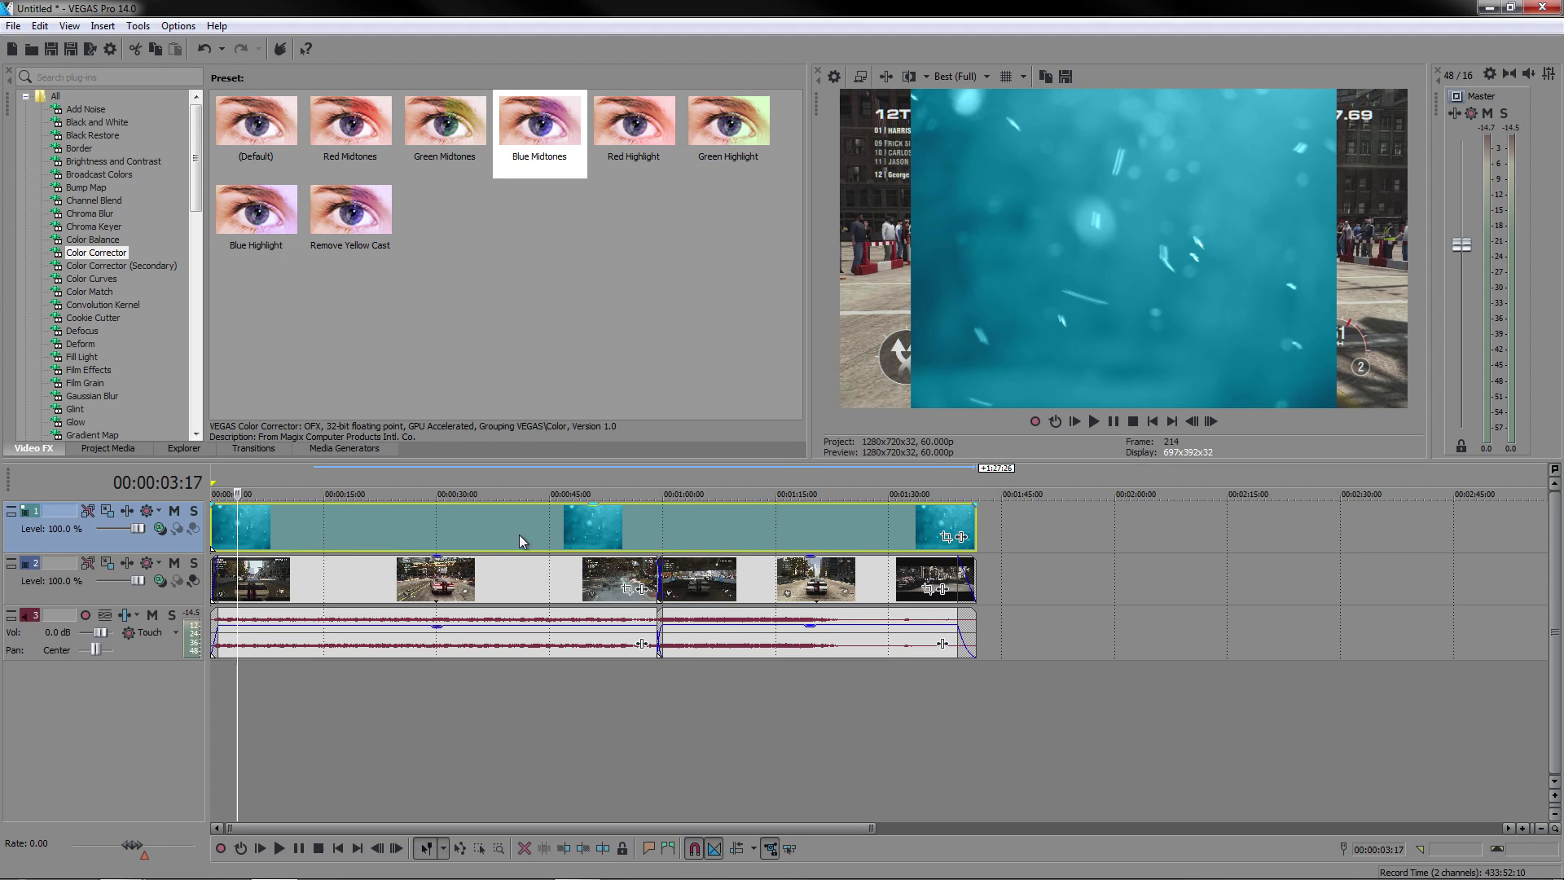
# Turn off Maintain aspect ratio for the abstract effect image, and try adjusting its opacity
pyautogui.rightClick(411, 531)
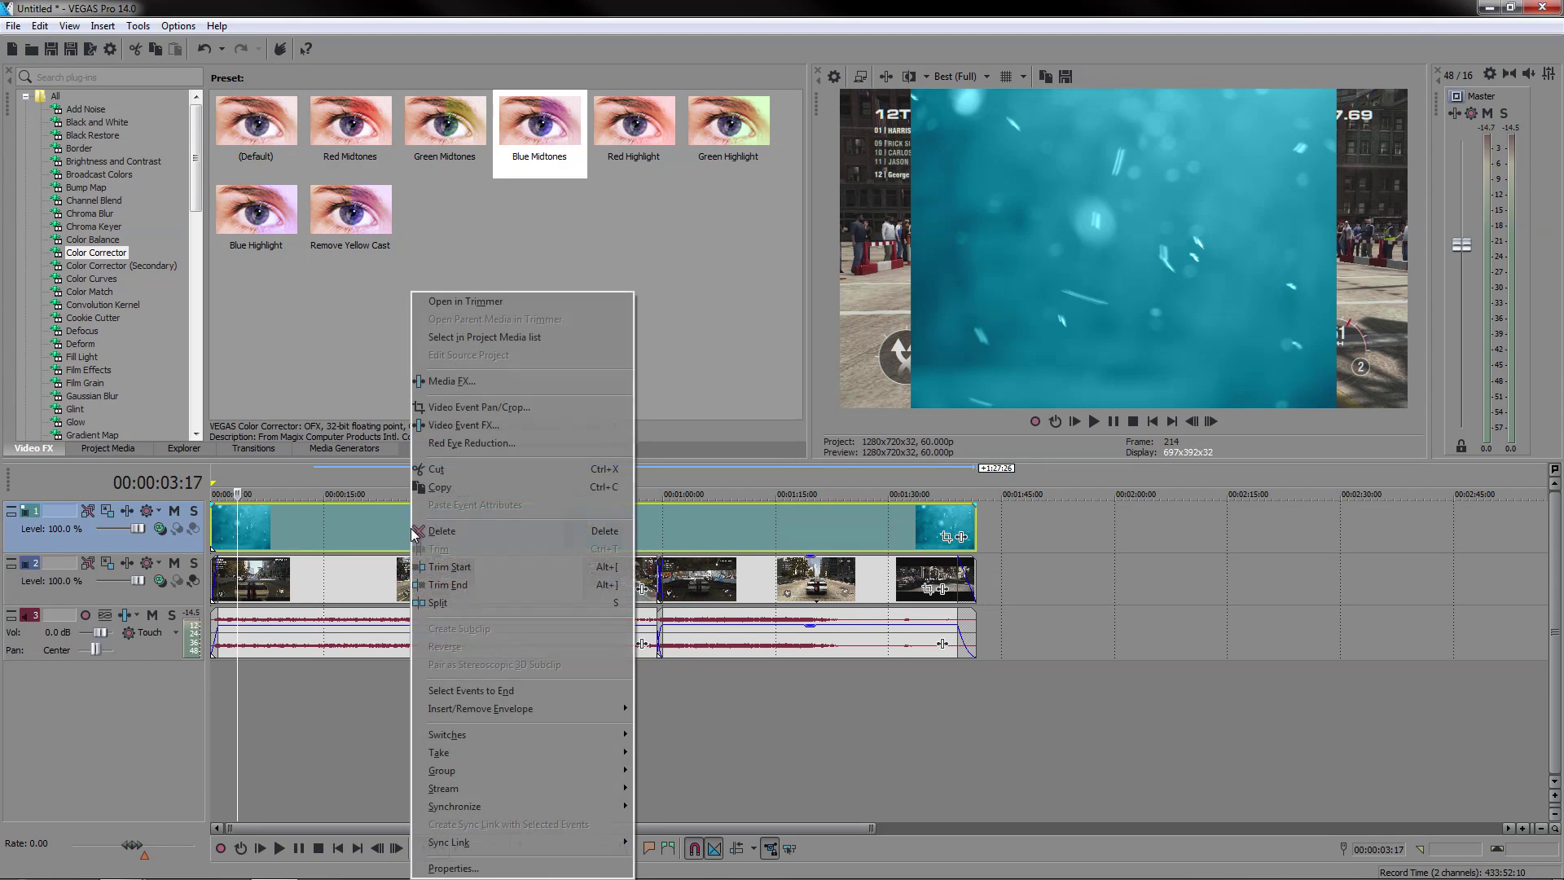
pyautogui.click(460, 867)
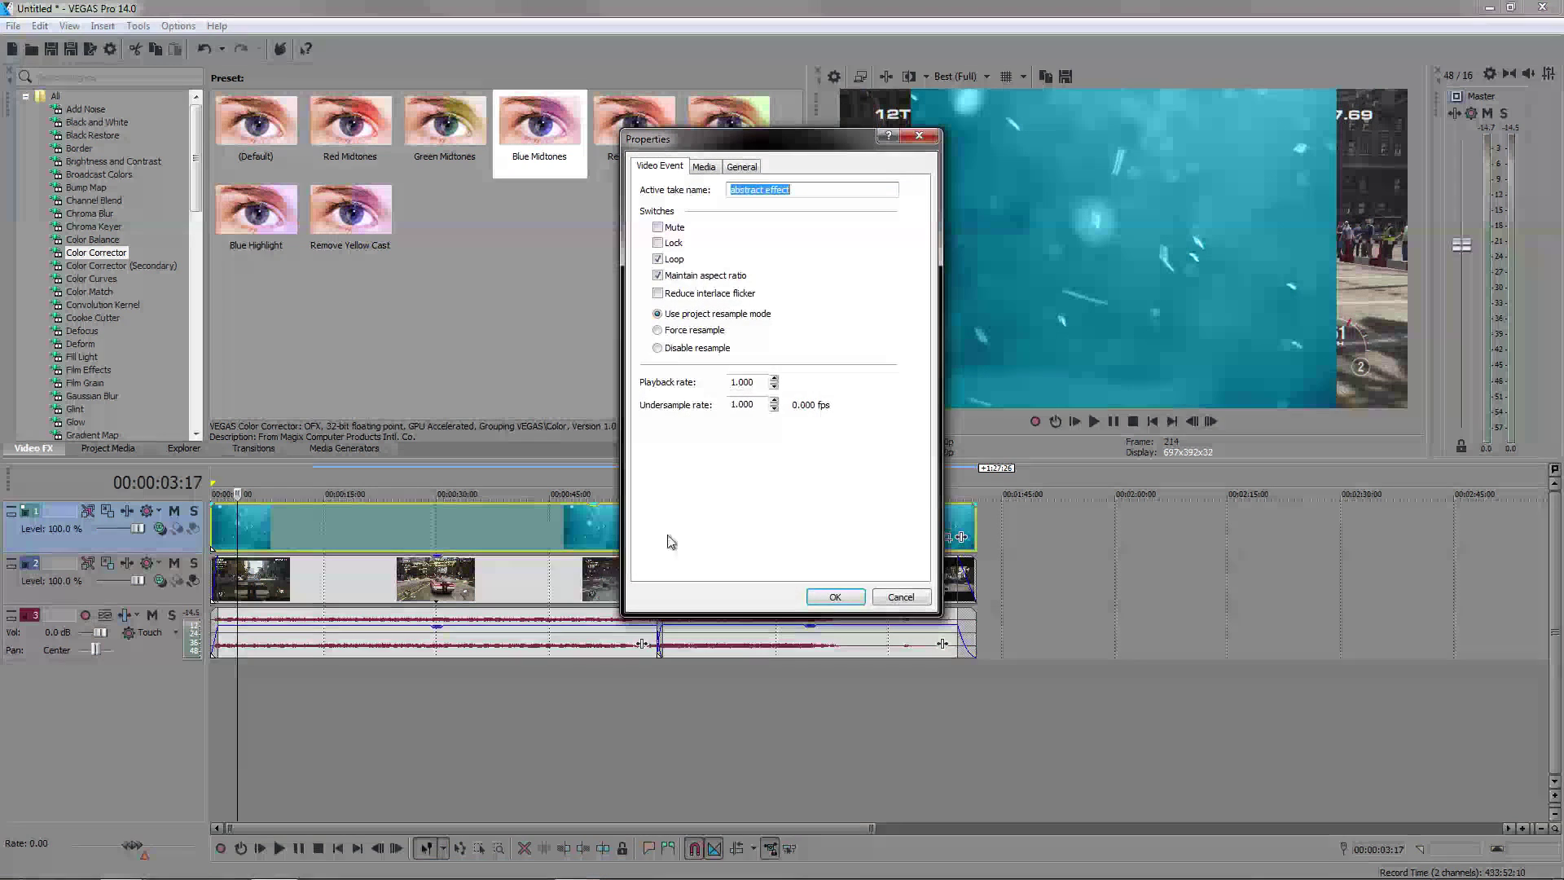
pyautogui.click(685, 279)
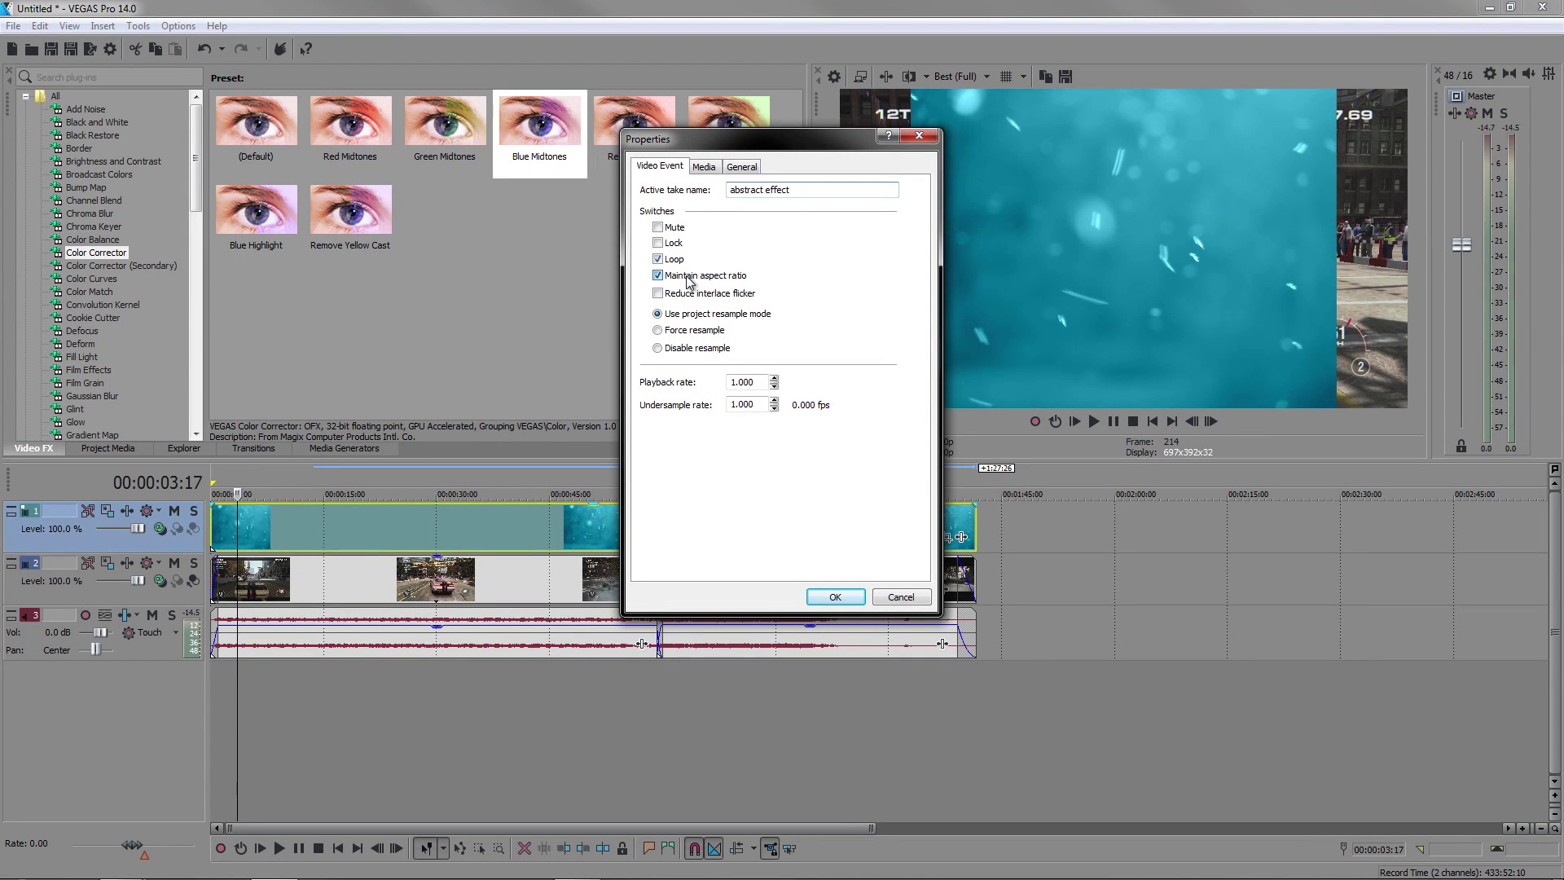
pyautogui.click(832, 598)
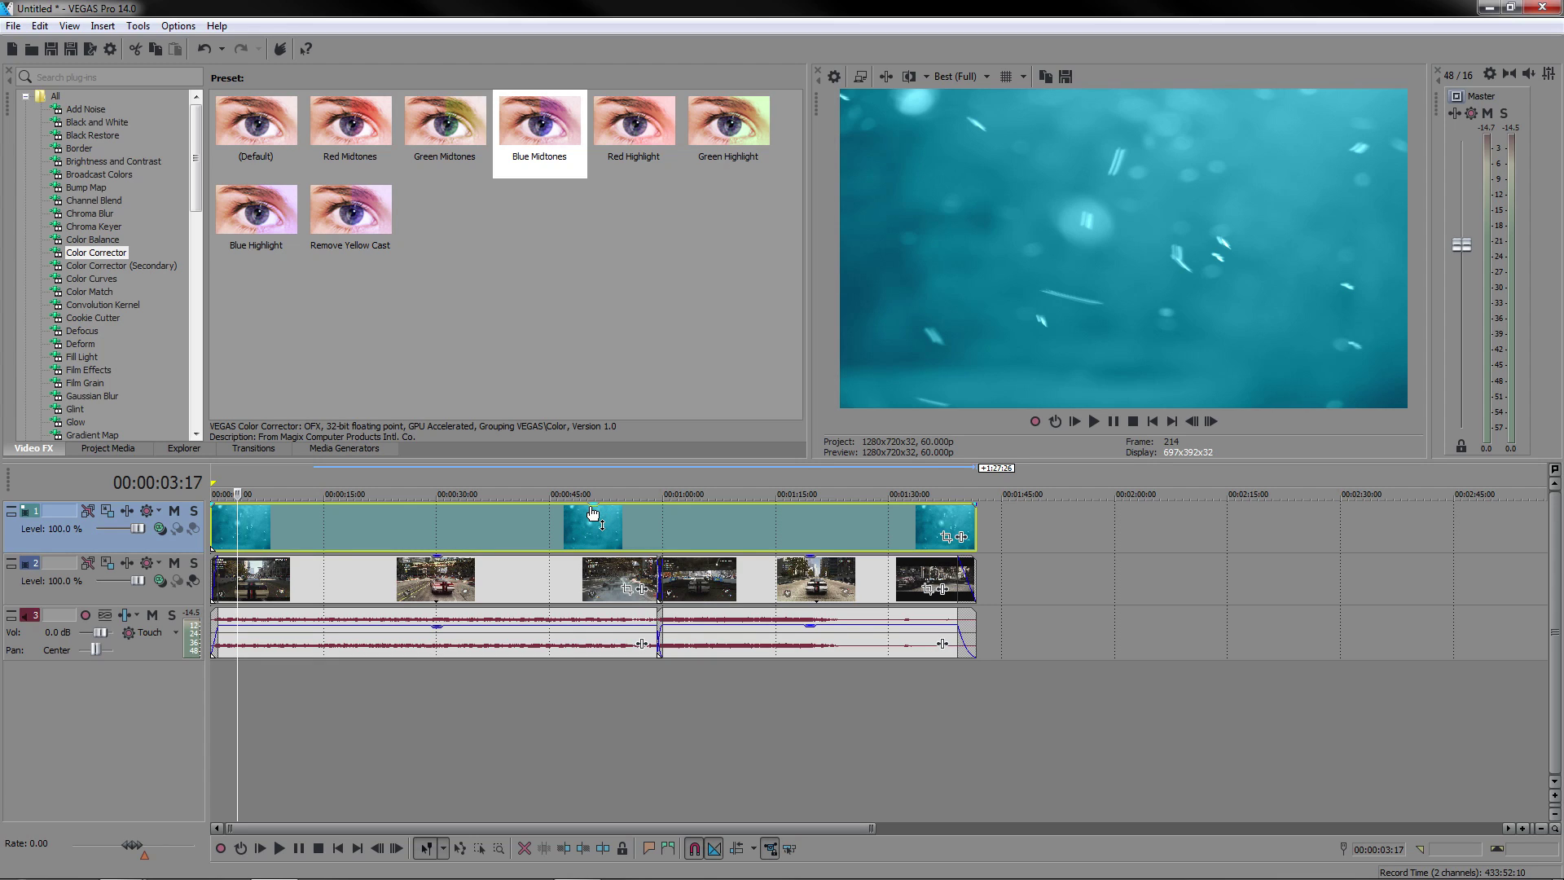
pyautogui.moveTo(592, 512)
pyautogui.mouseDown()
pyautogui.moveTo(592, 527)
pyautogui.moveTo(592, 505)
pyautogui.mouseUp()
# Try the Add, Screen, Overlay and Subtract compositing modes on the image track
pyautogui.click(162, 529)
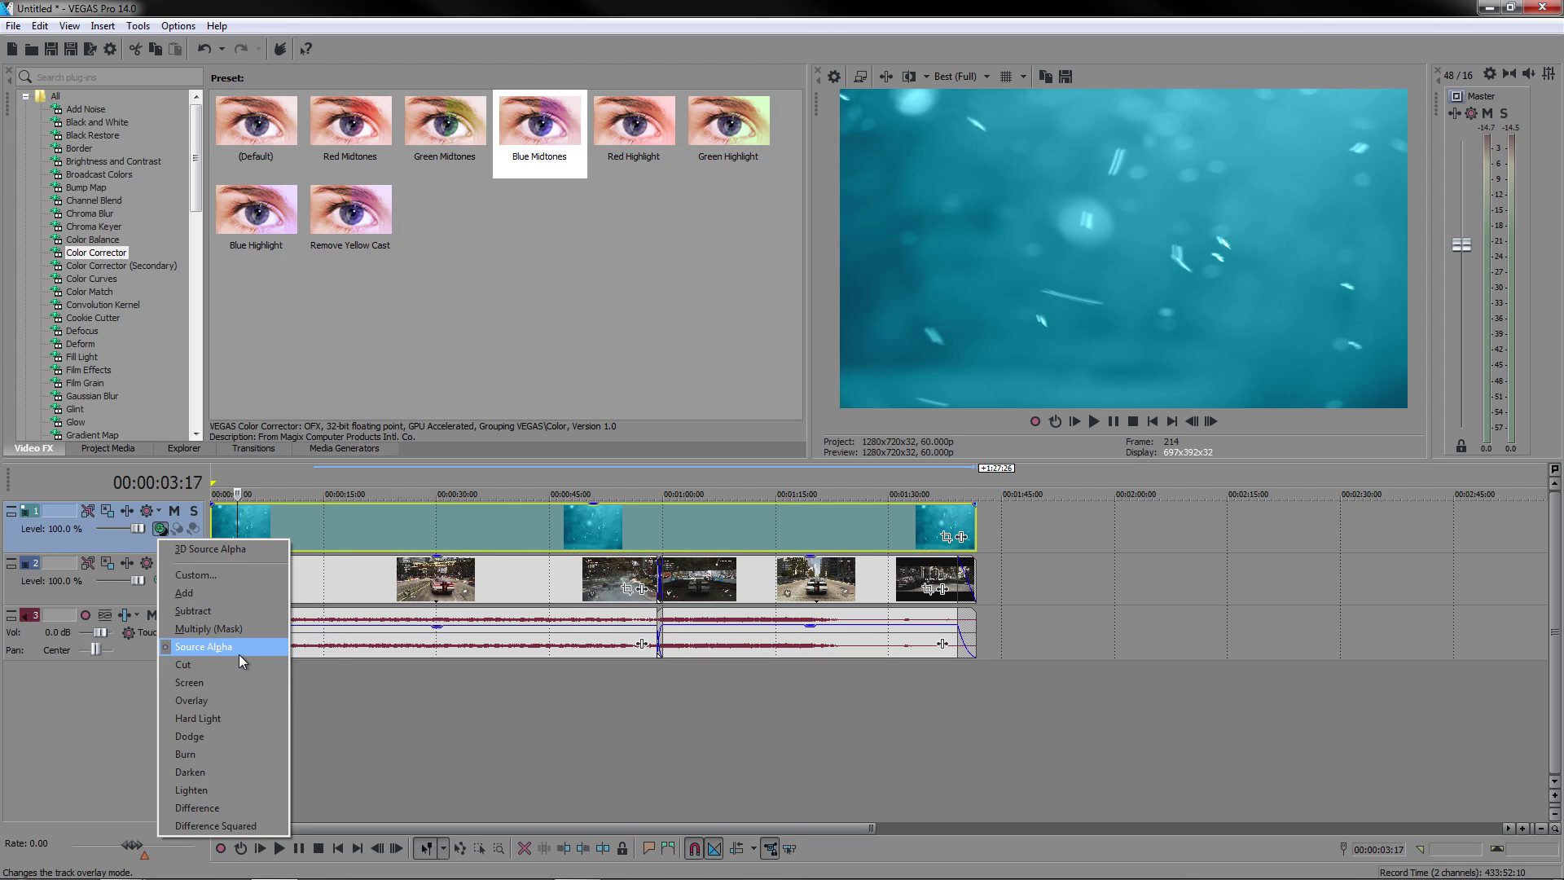
pyautogui.click(194, 593)
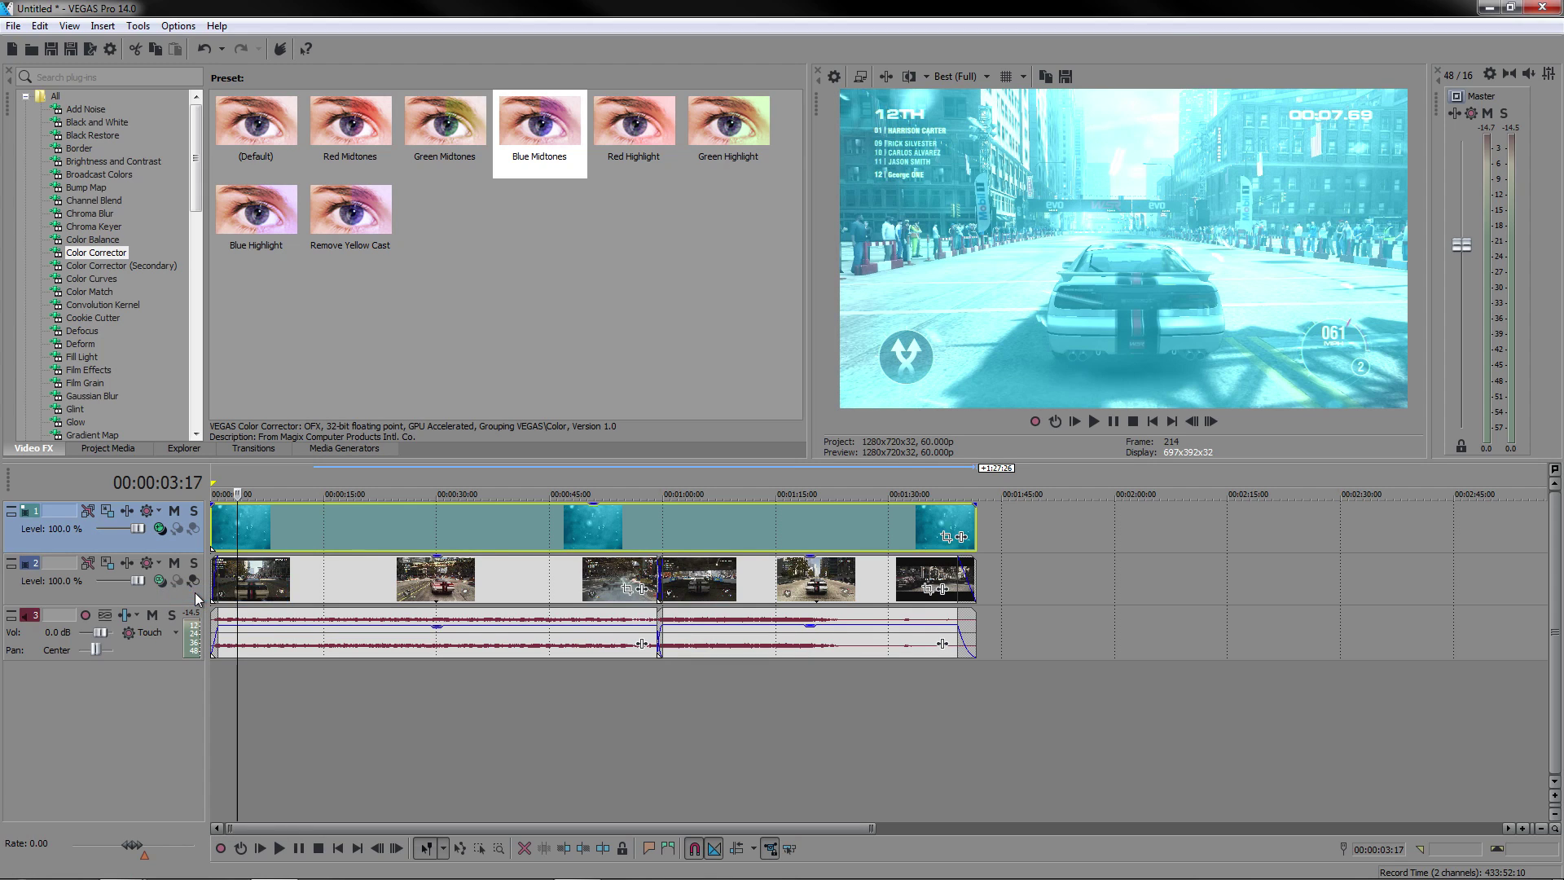
pyautogui.click(160, 530)
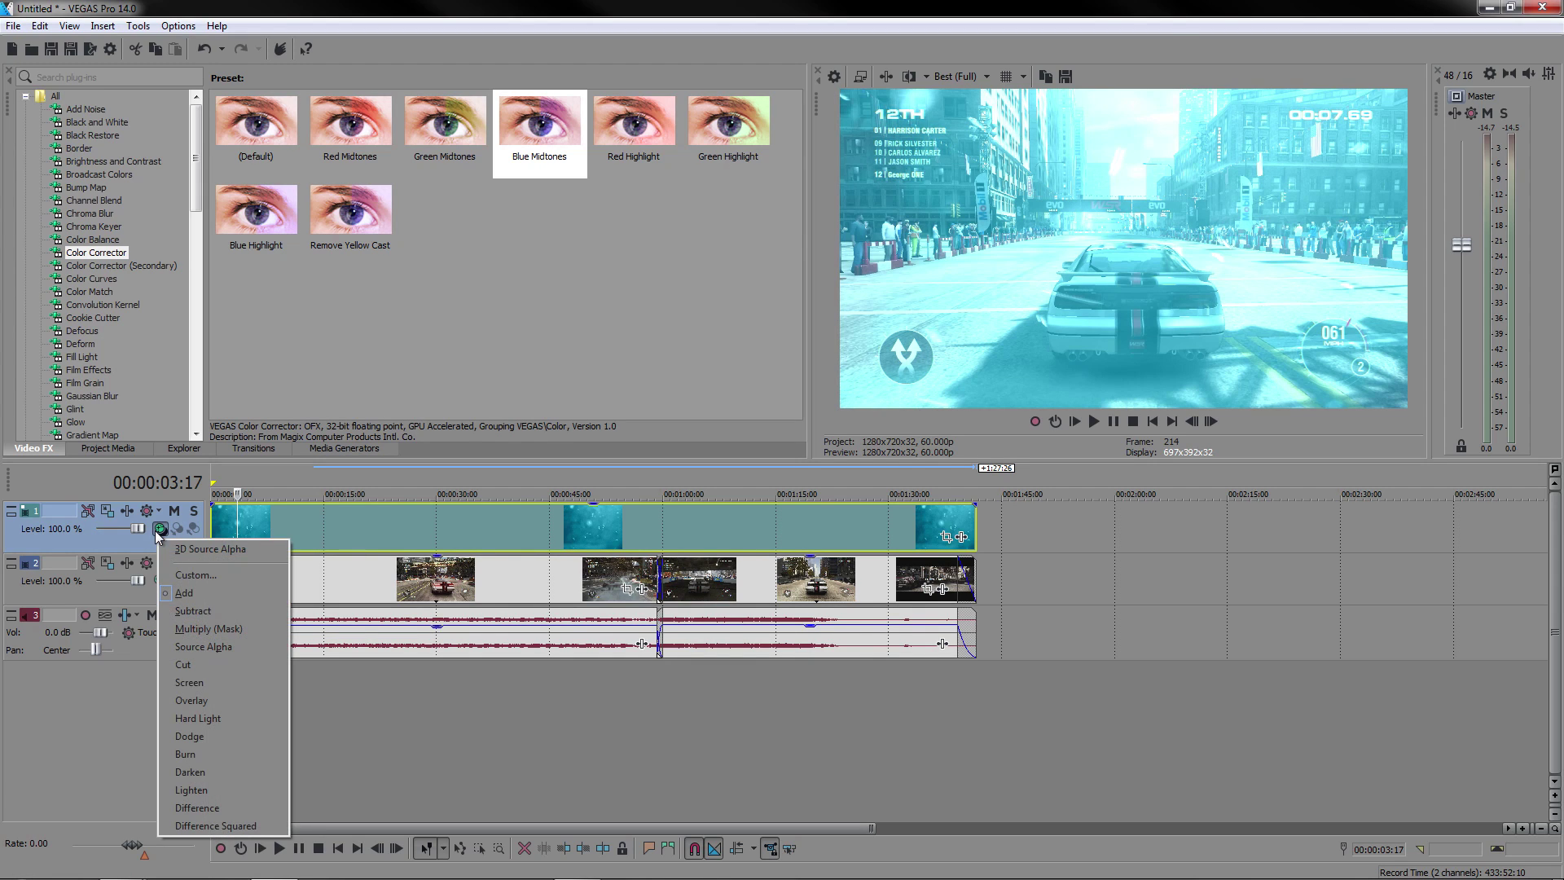
pyautogui.click(195, 682)
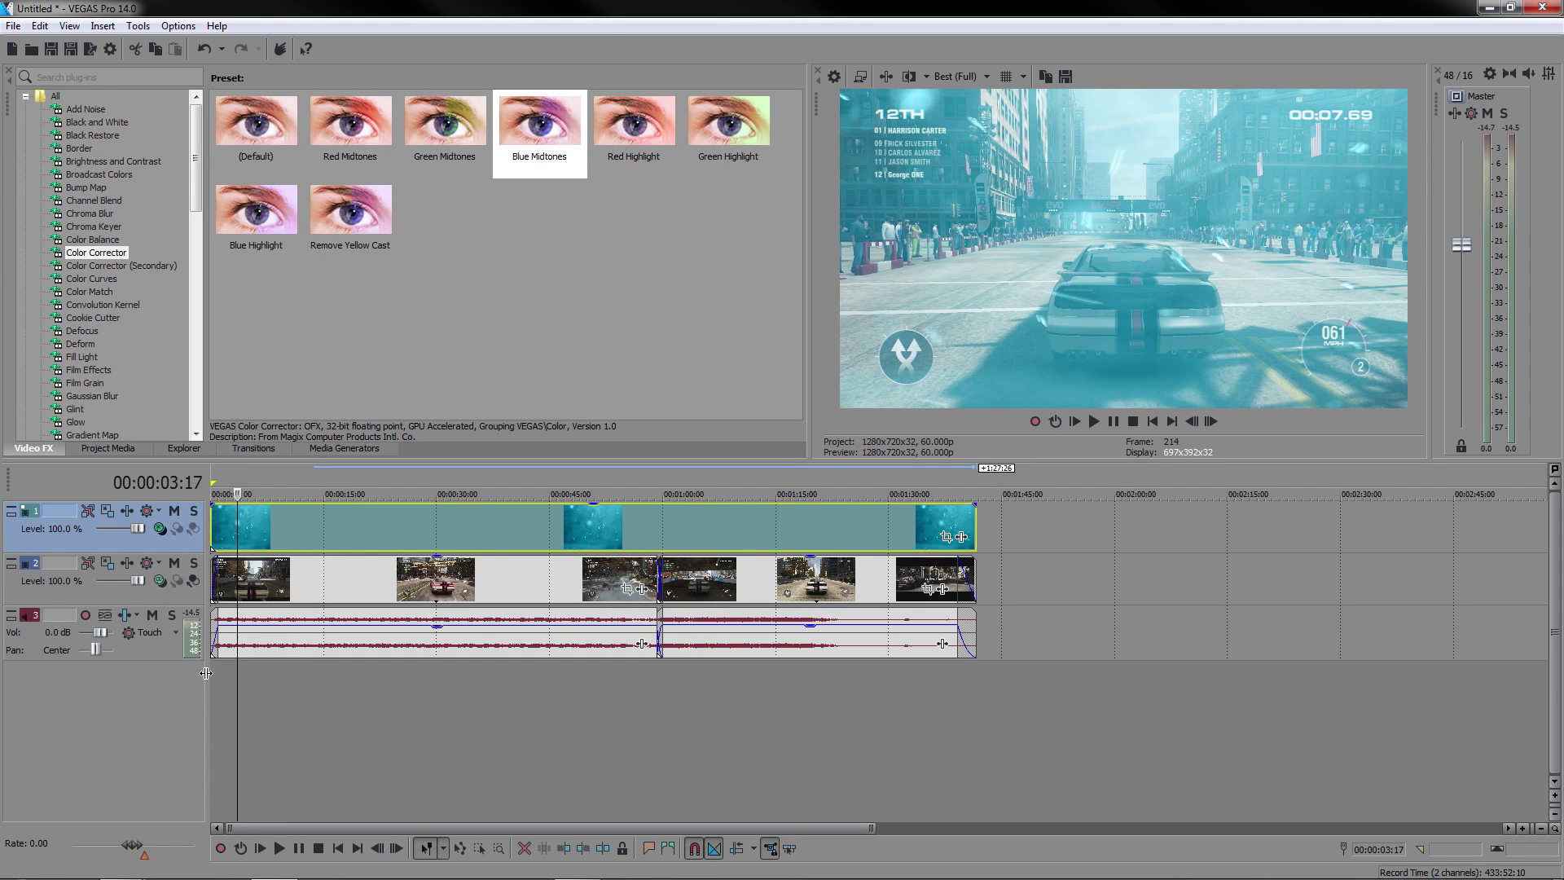
pyautogui.click(160, 530)
pyautogui.click(187, 699)
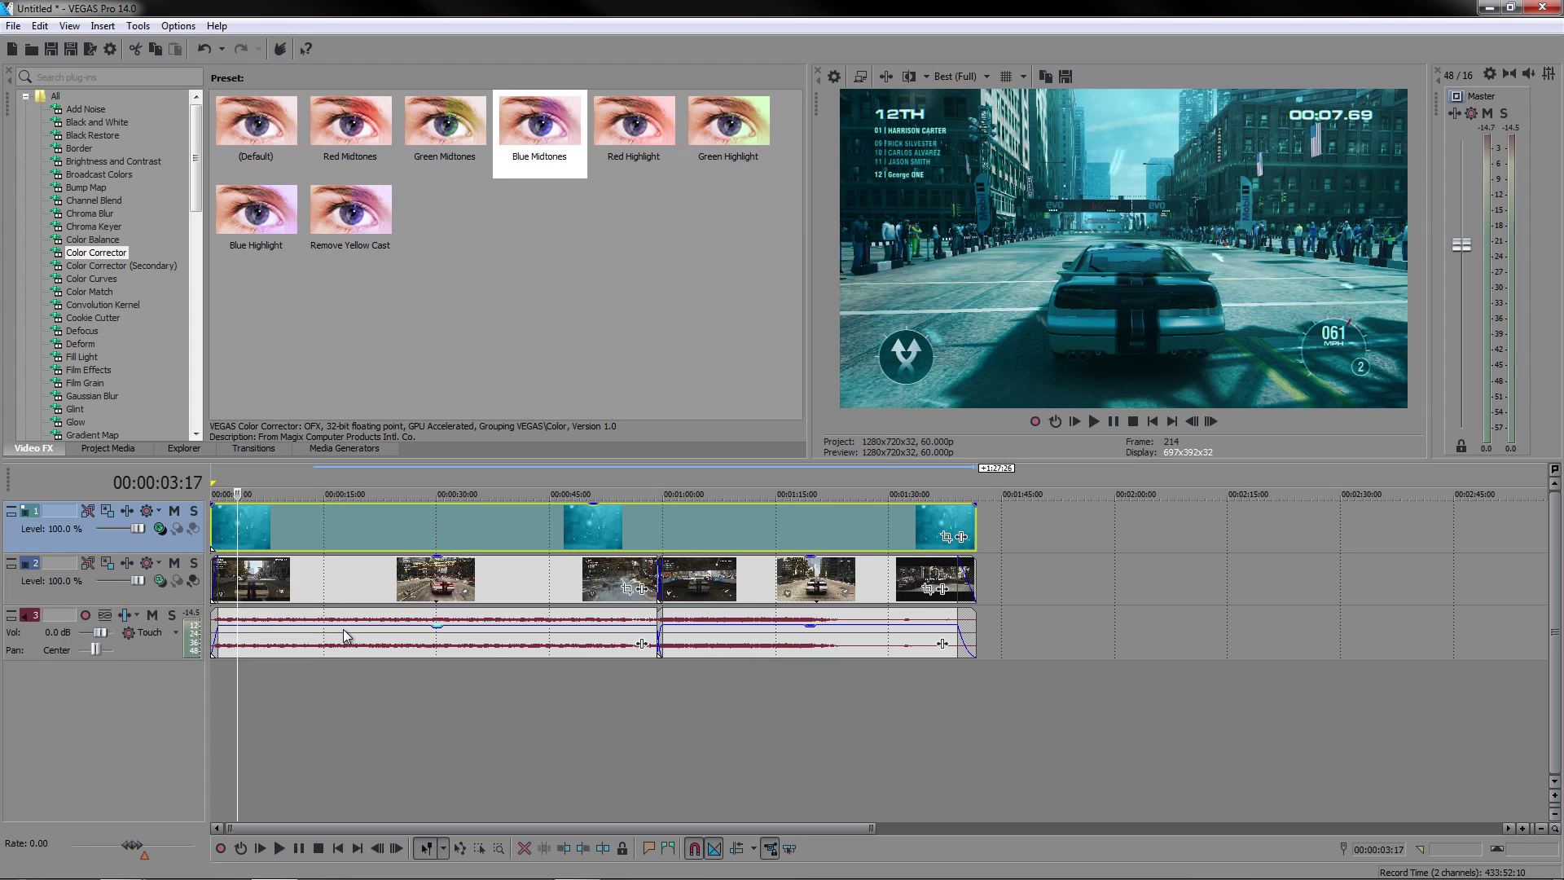
pyautogui.click(159, 530)
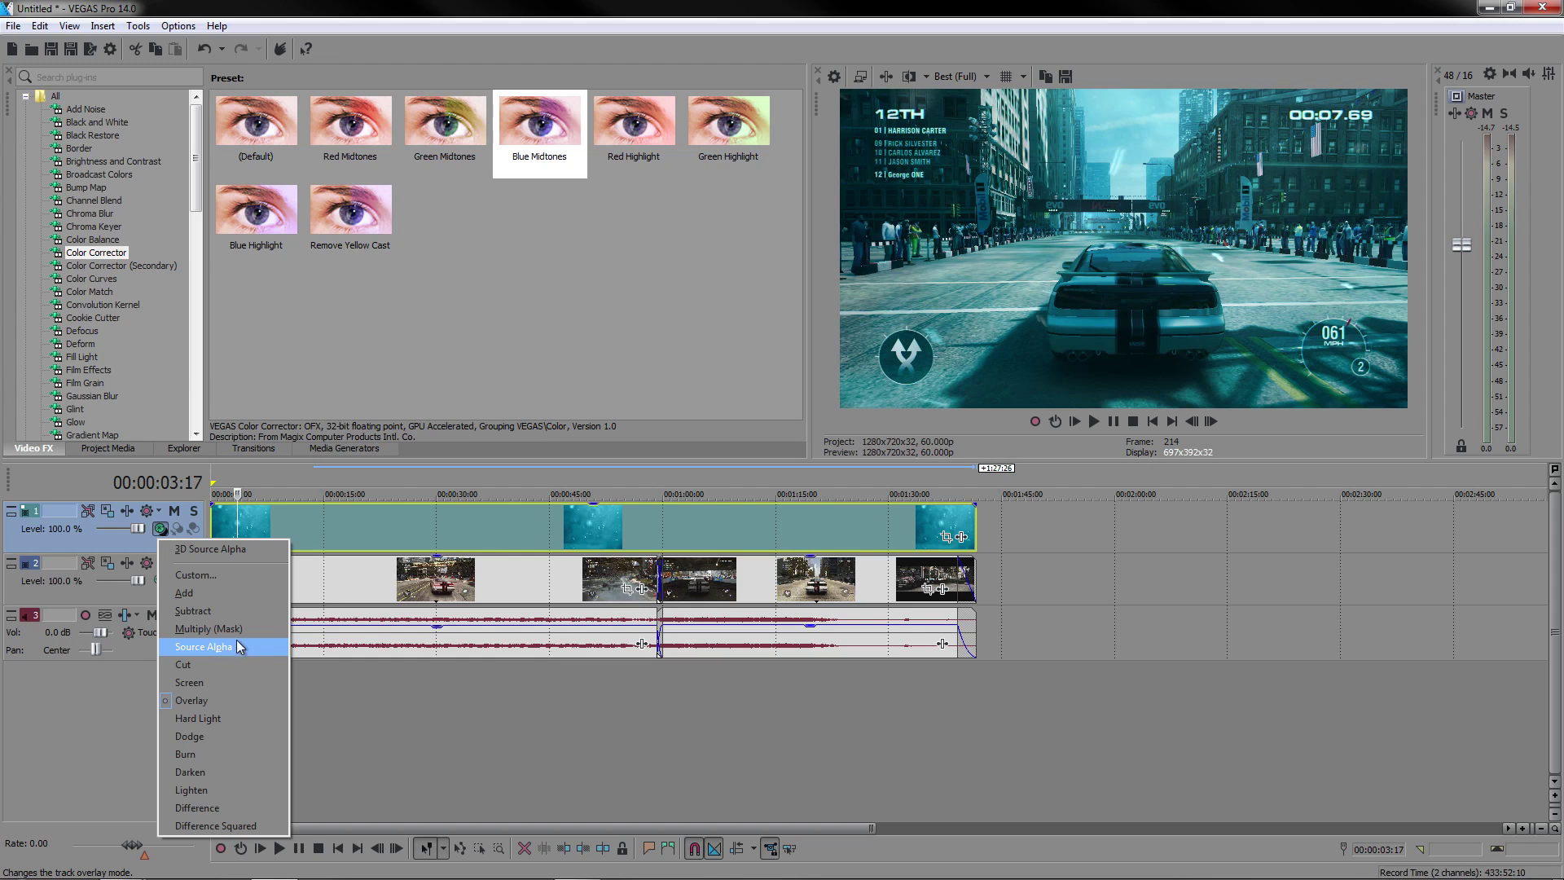
pyautogui.click(202, 612)
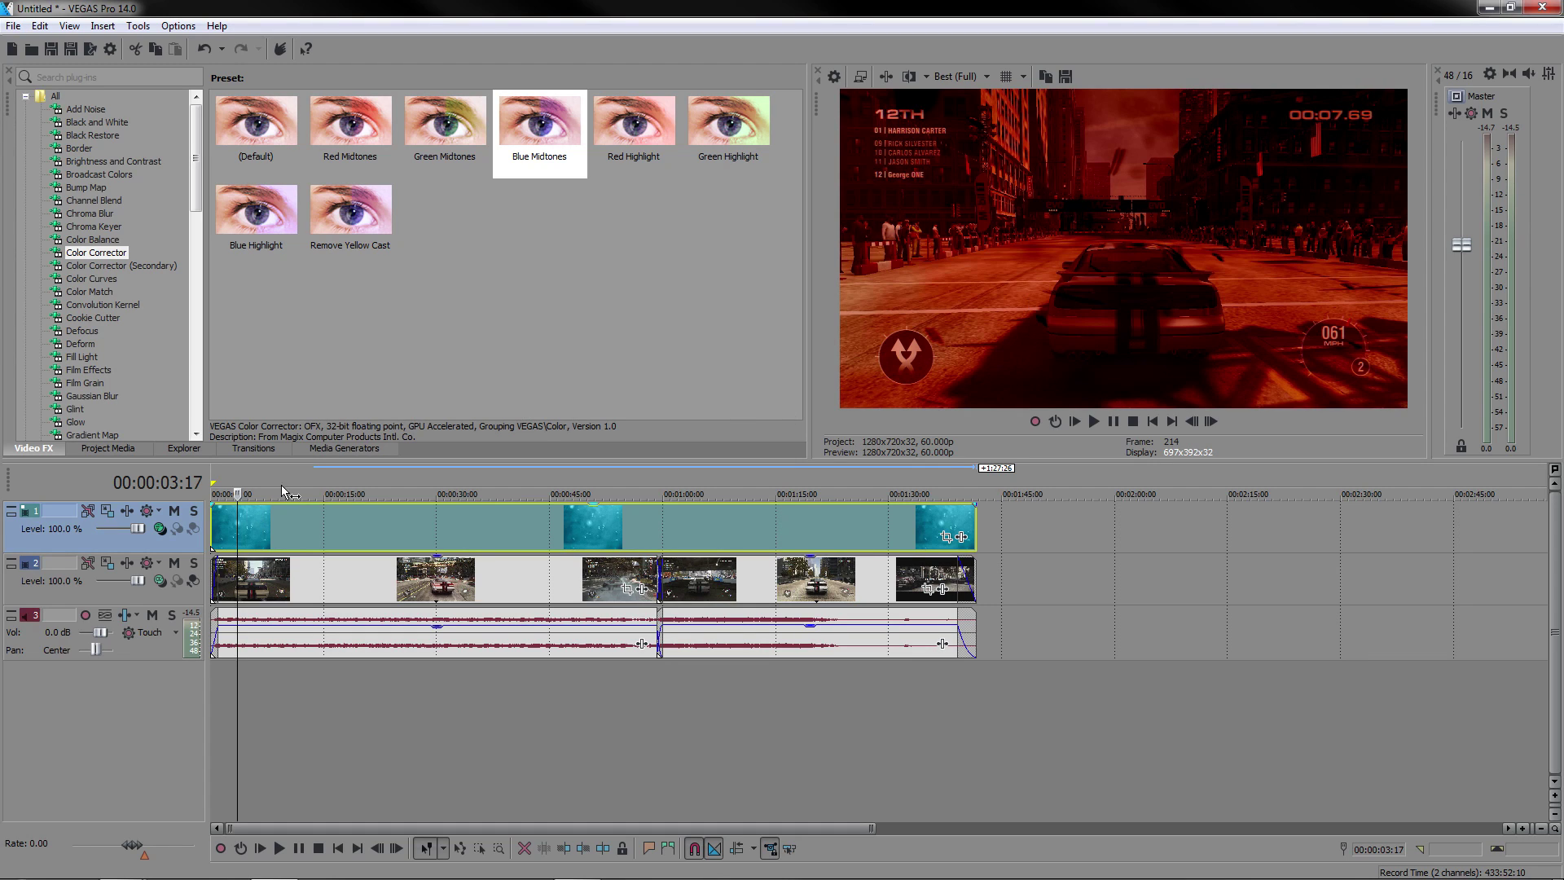
# Set the image track's compositing mode to Dodge, and try adjusting the image's opacity
pyautogui.rightClick(154, 522)
pyautogui.click(213, 731)
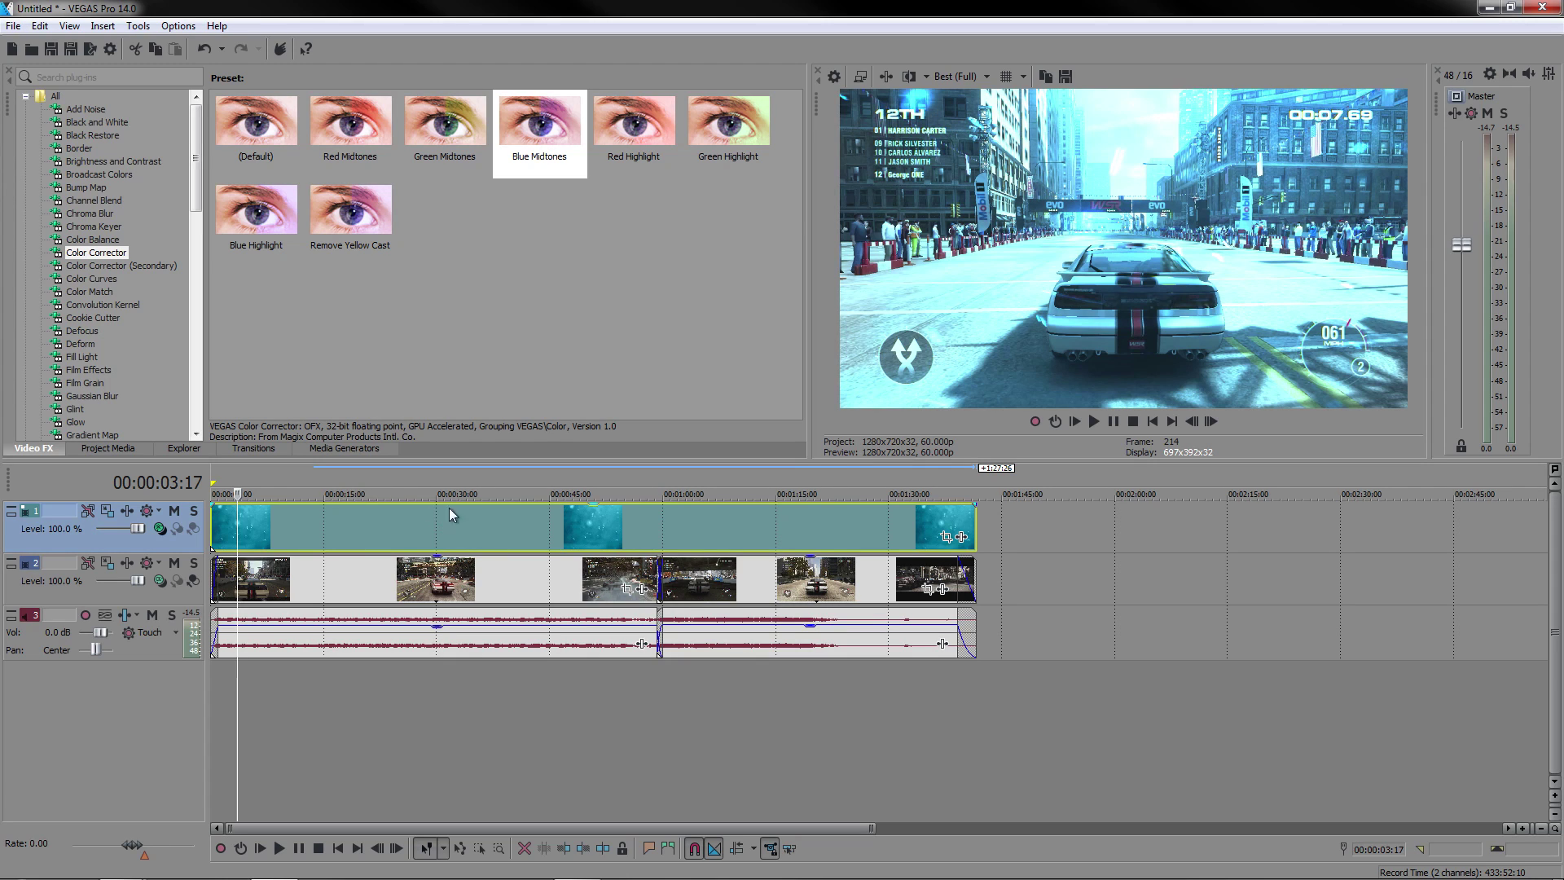
pyautogui.moveTo(599, 512); pyautogui.dragTo(566, 506)
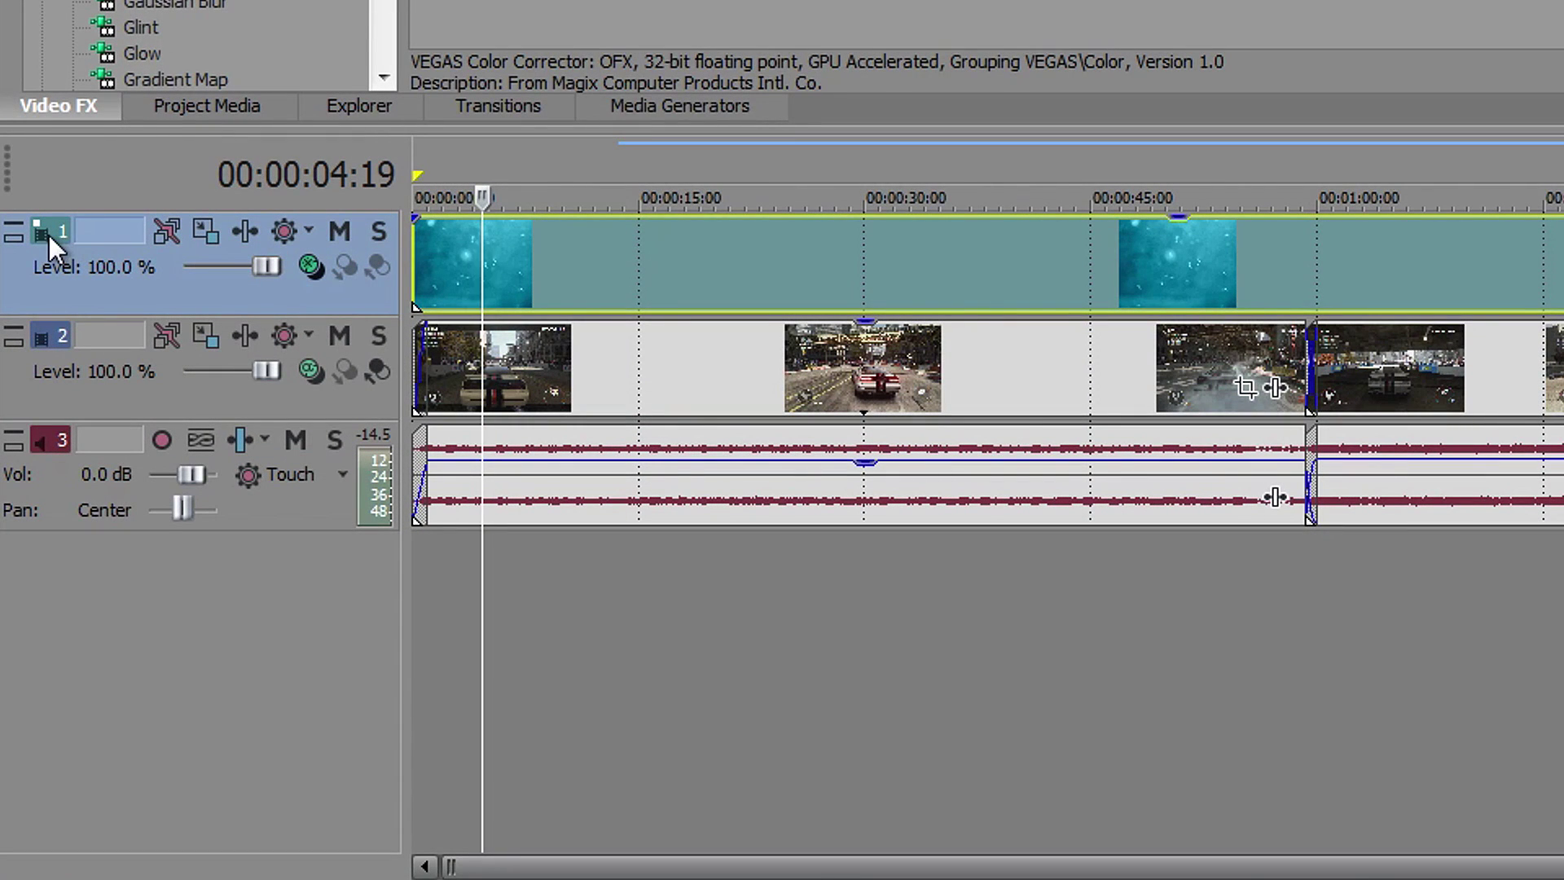
# Name the three tracks Image, Video and Audio, from the first to the third
pyautogui.doubleClick(112, 228)
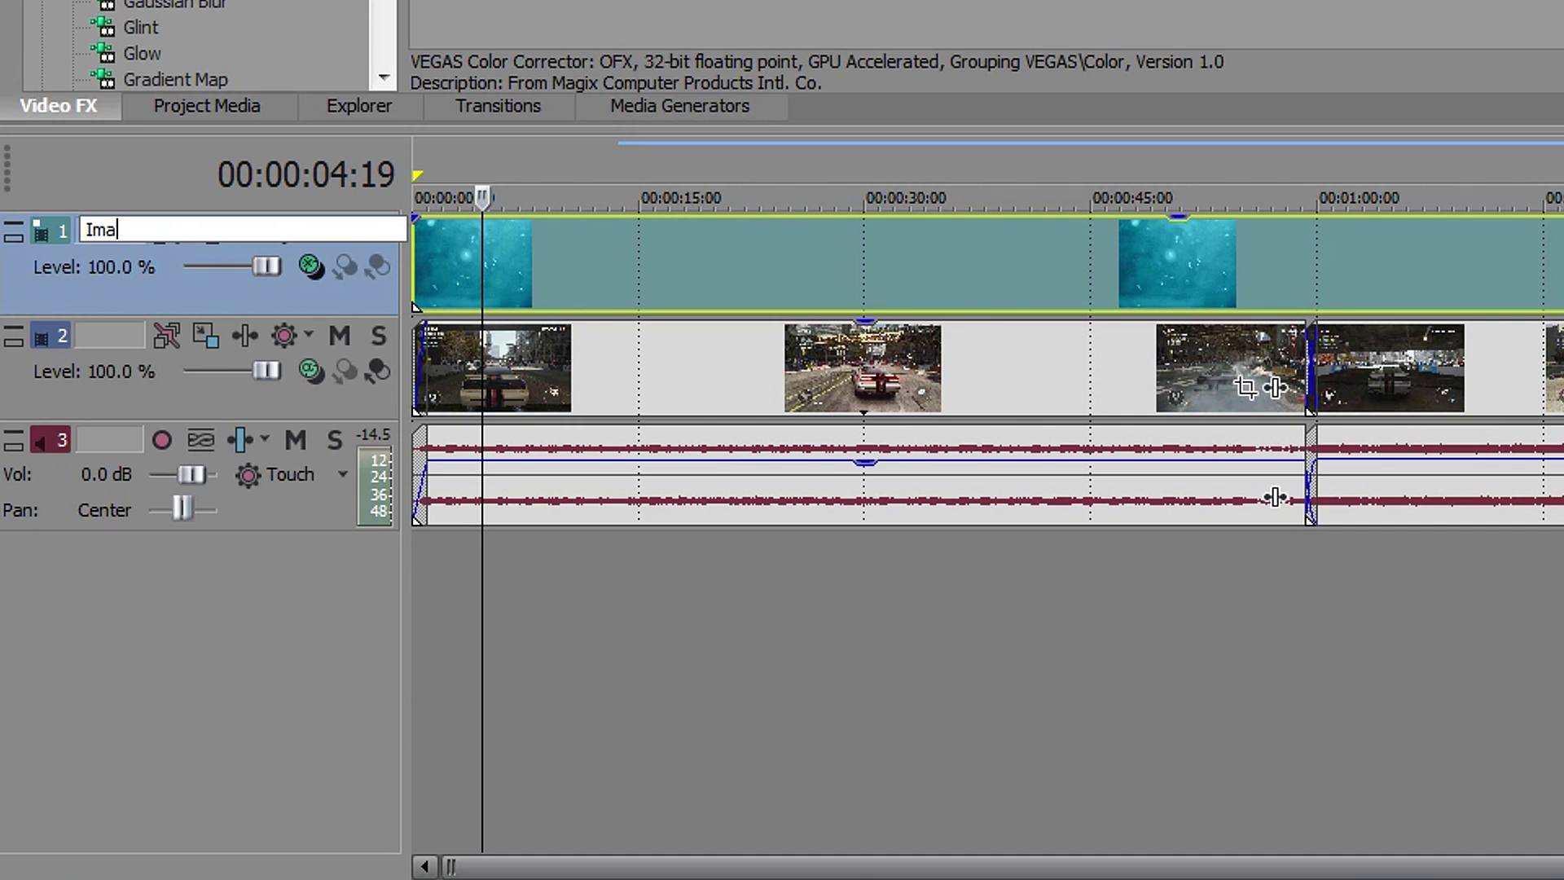
pyautogui.press('Return')
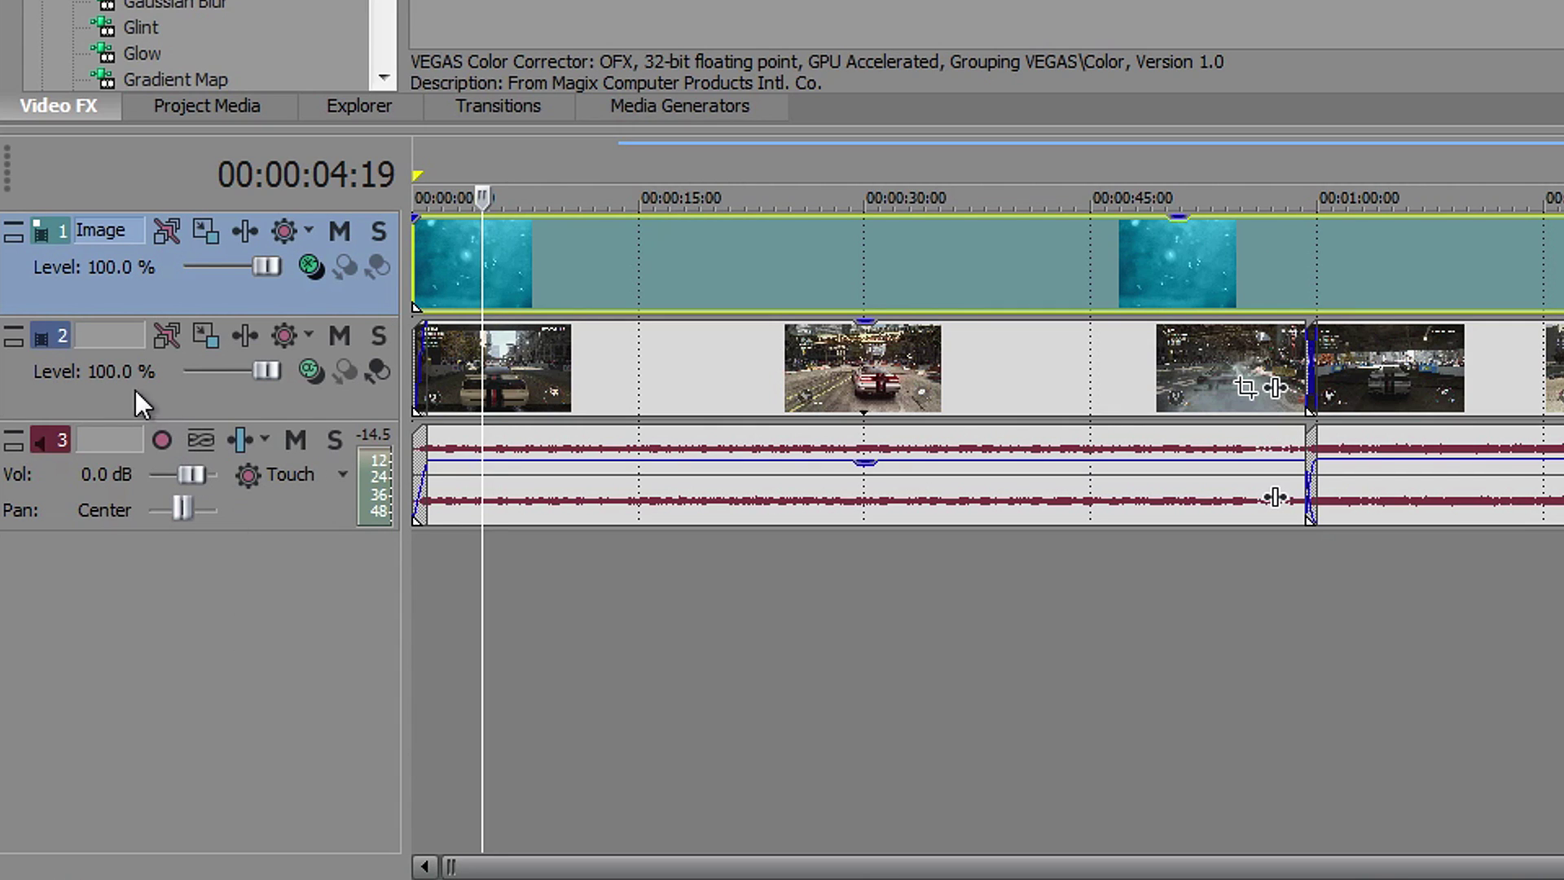
pyautogui.doubleClick(96, 336)
pyautogui.write('Video')
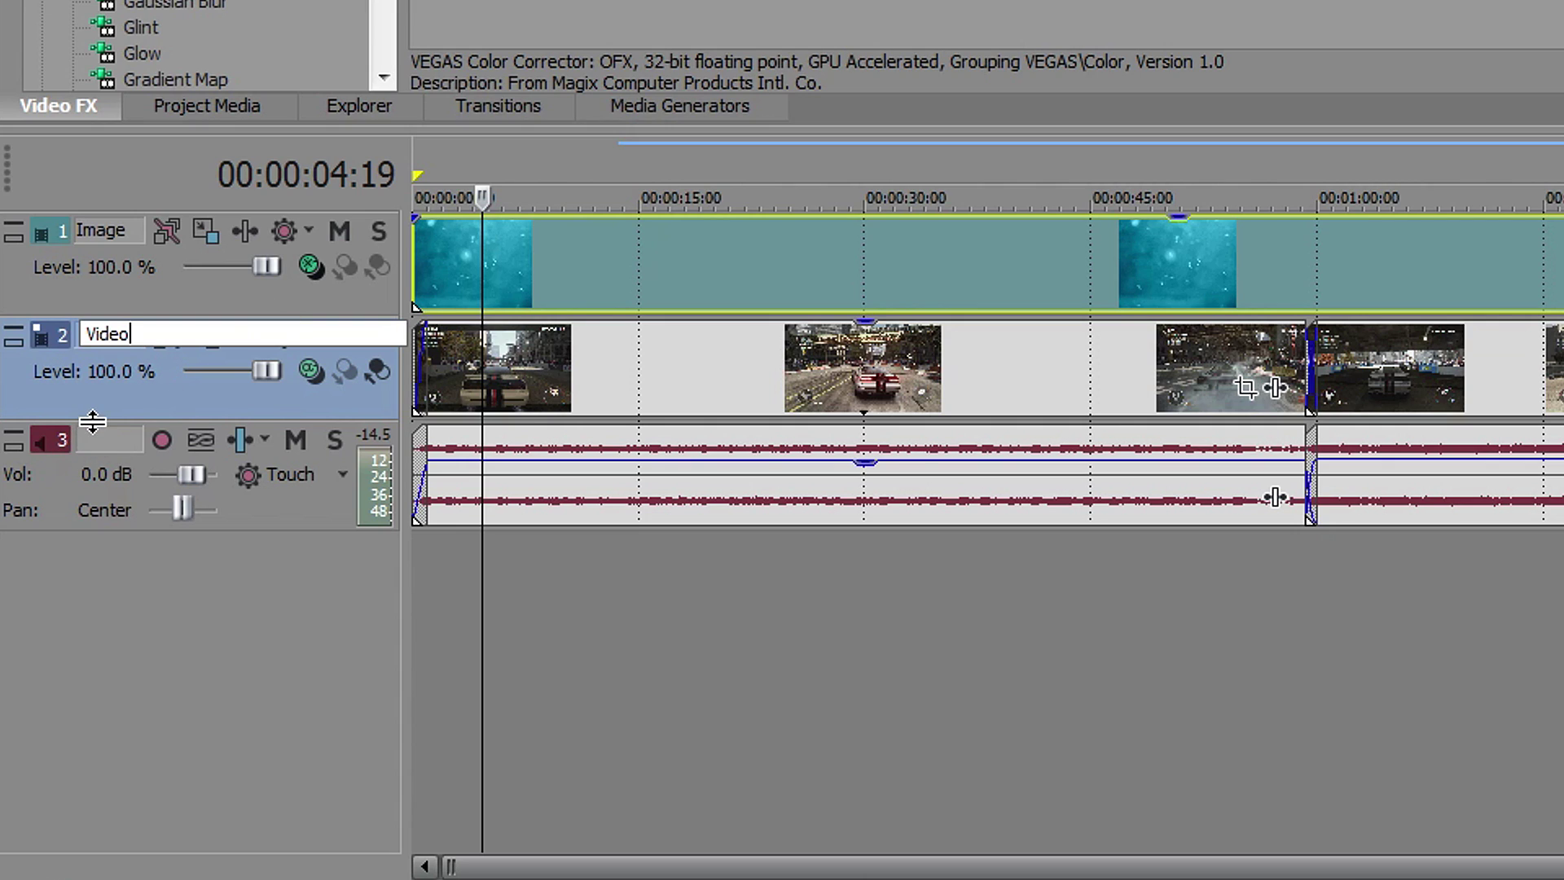
pyautogui.doubleClick(113, 444)
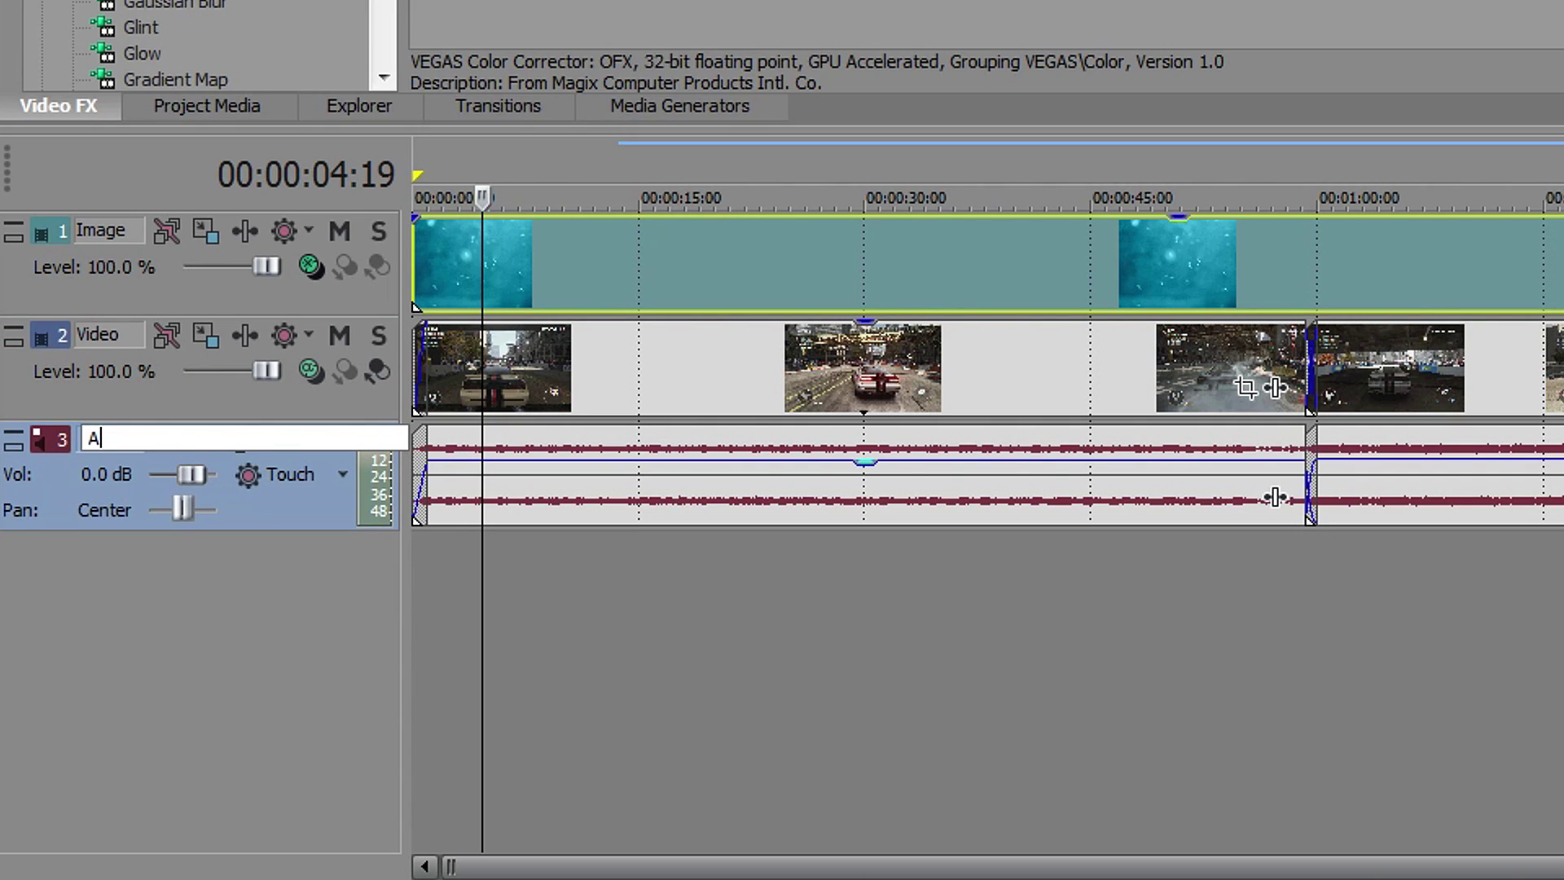
pyautogui.press('Return')
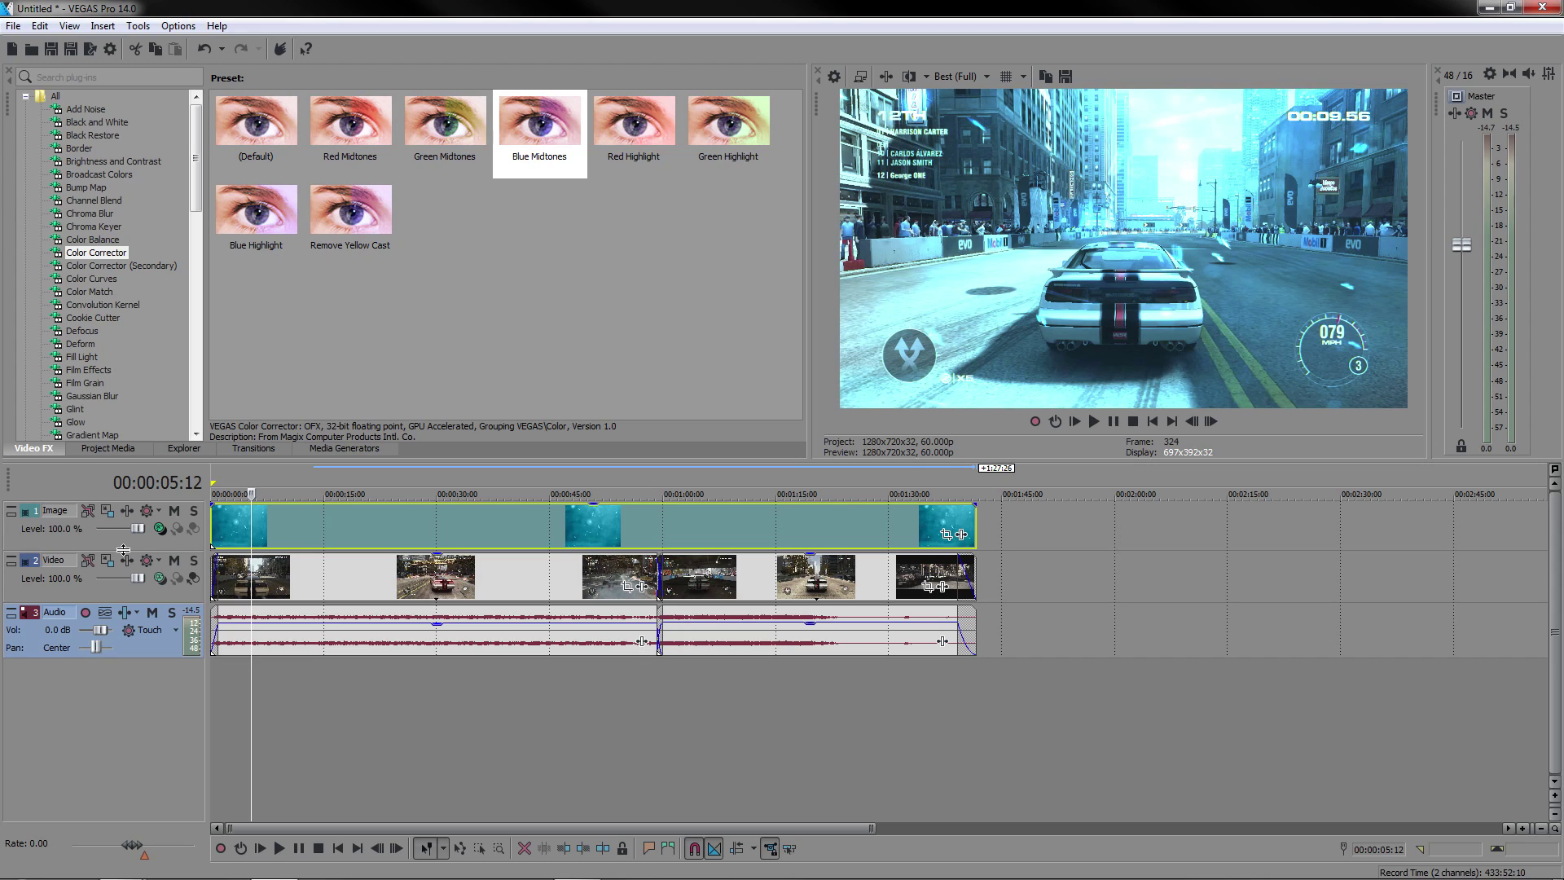
# Try collapsing the Image track to its minimum height, and restore its size
pyautogui.moveTo(123, 550); pyautogui.dragTo(132, 519)
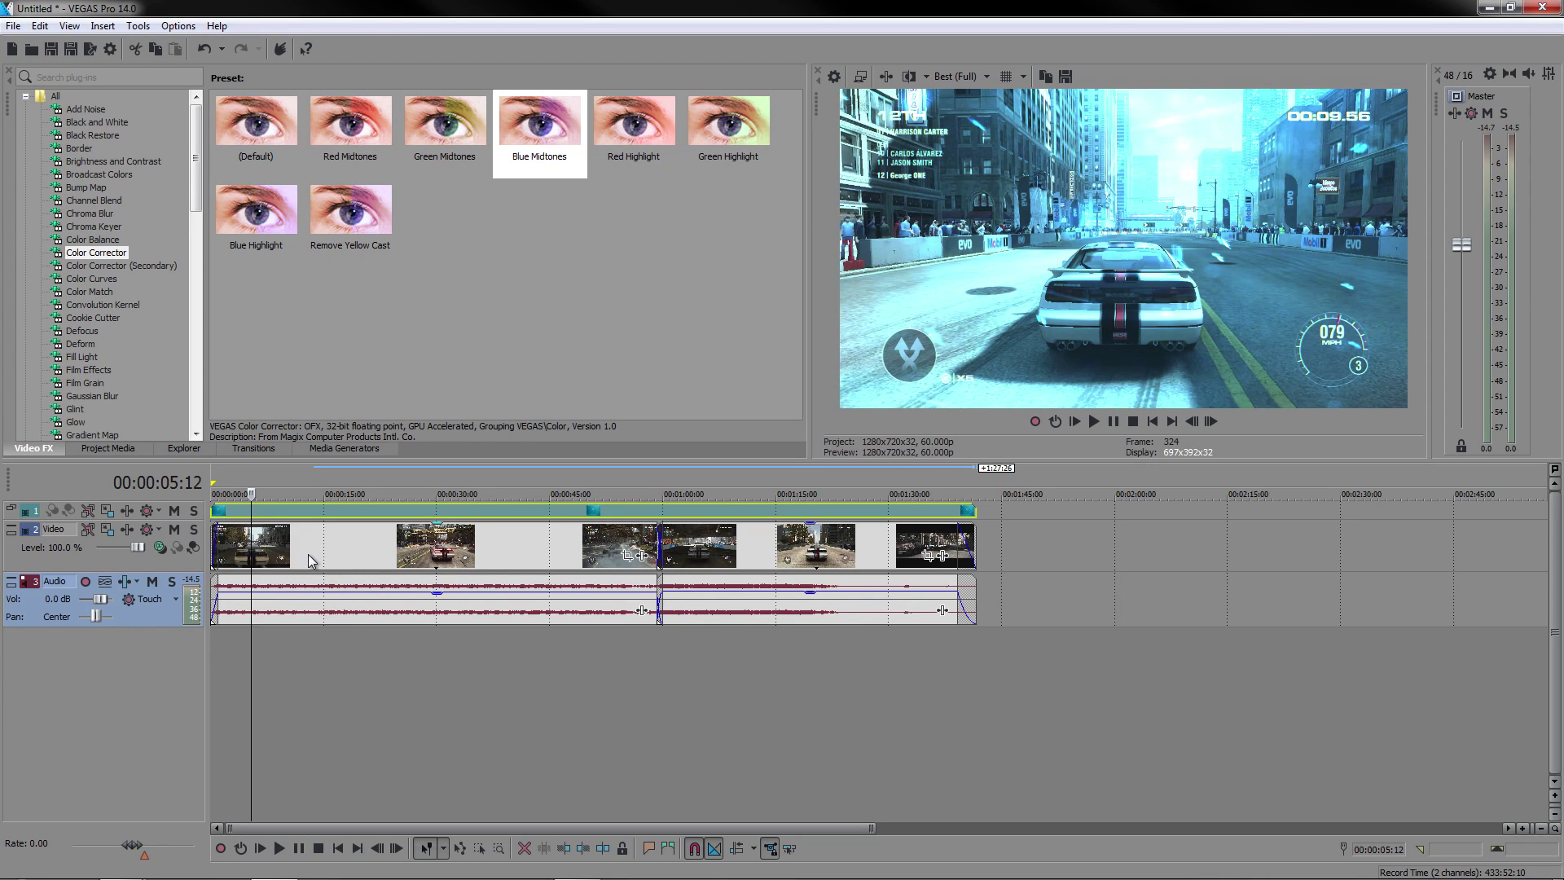
pyautogui.press('`')
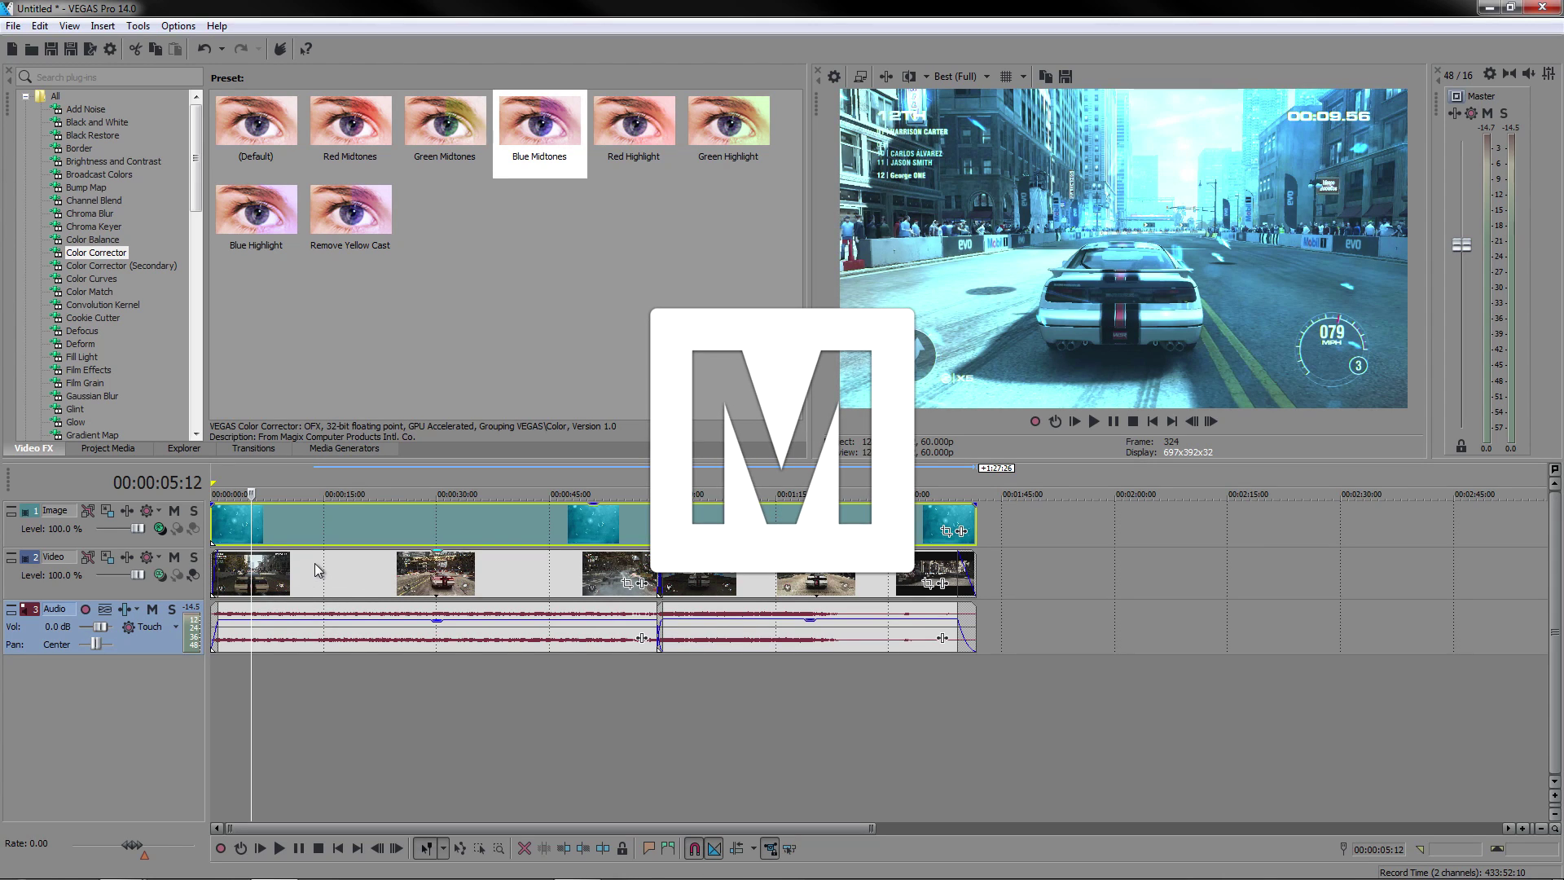
# Place a marker at 00:00:05:12, and select the overlay image clip with the playhead at 00:00:13:18
pyautogui.press('m')
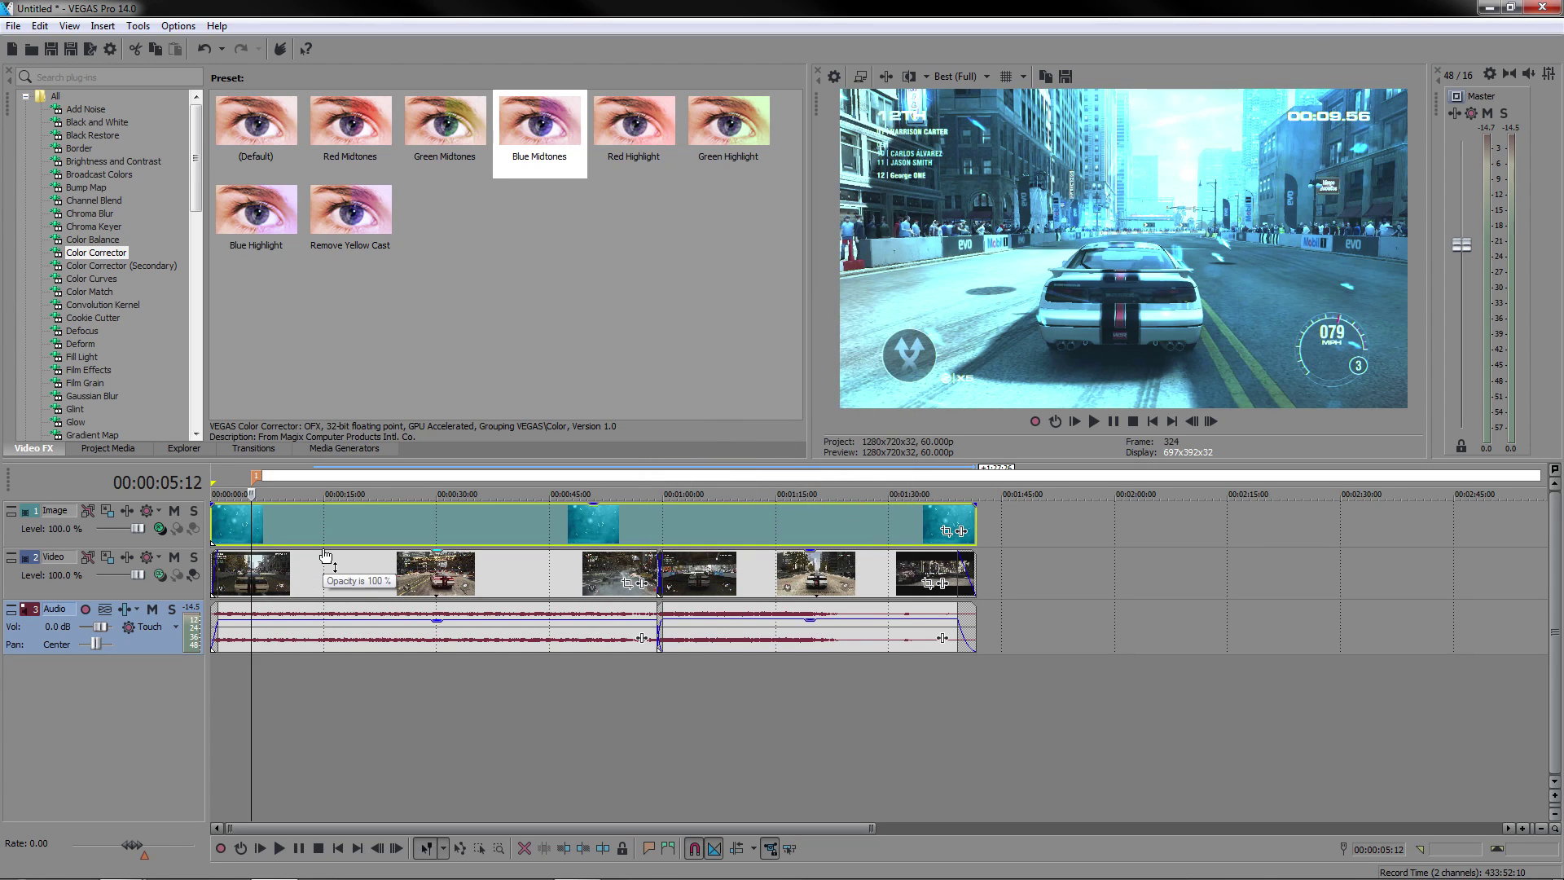
pyautogui.click(393, 686)
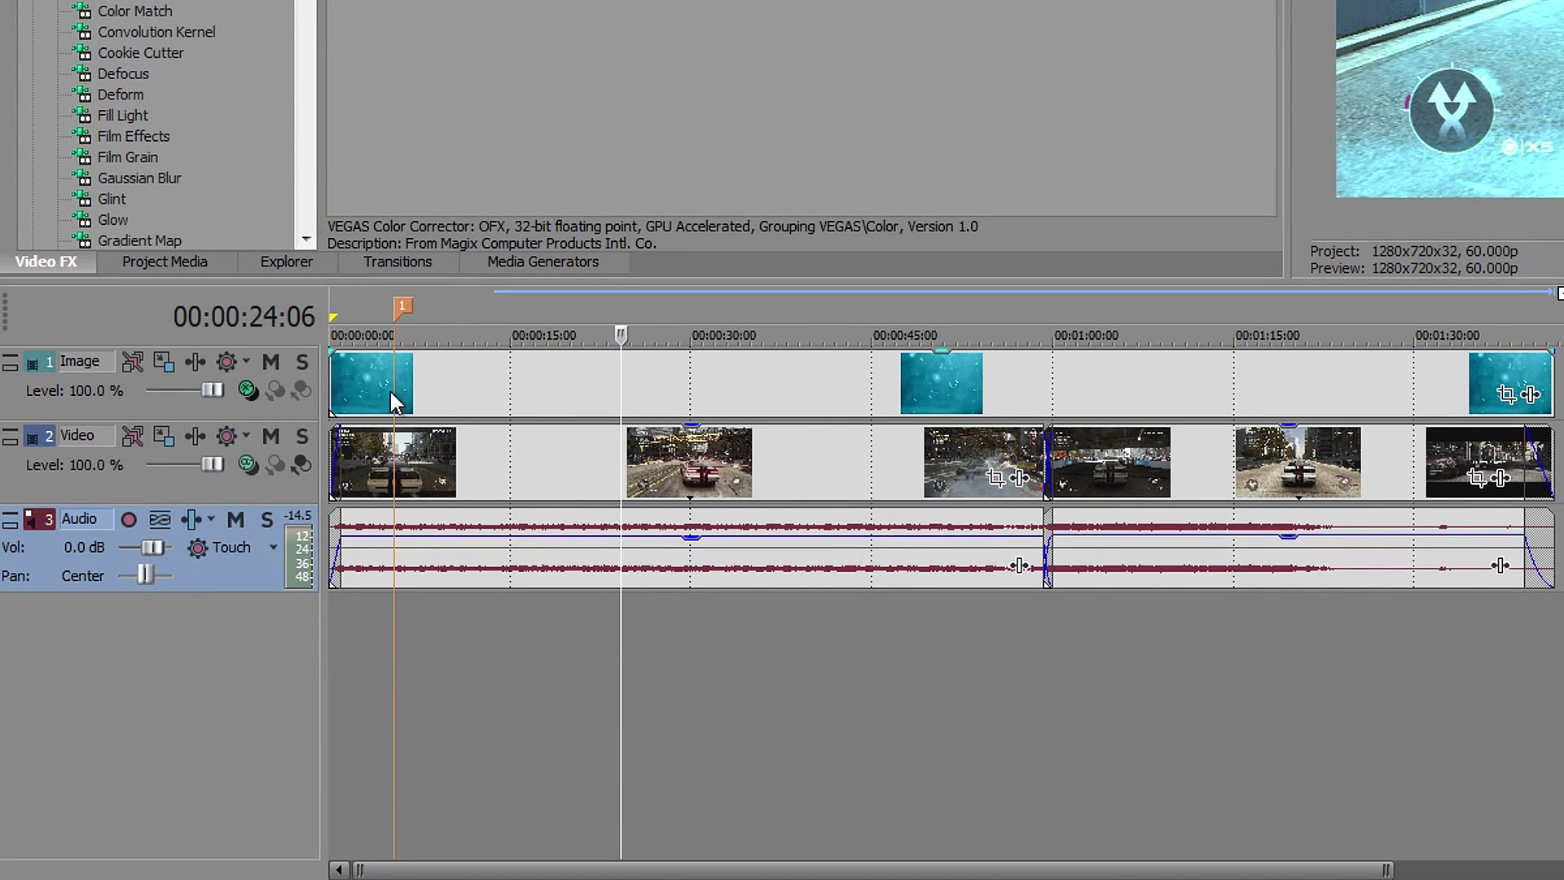
pyautogui.click(389, 367)
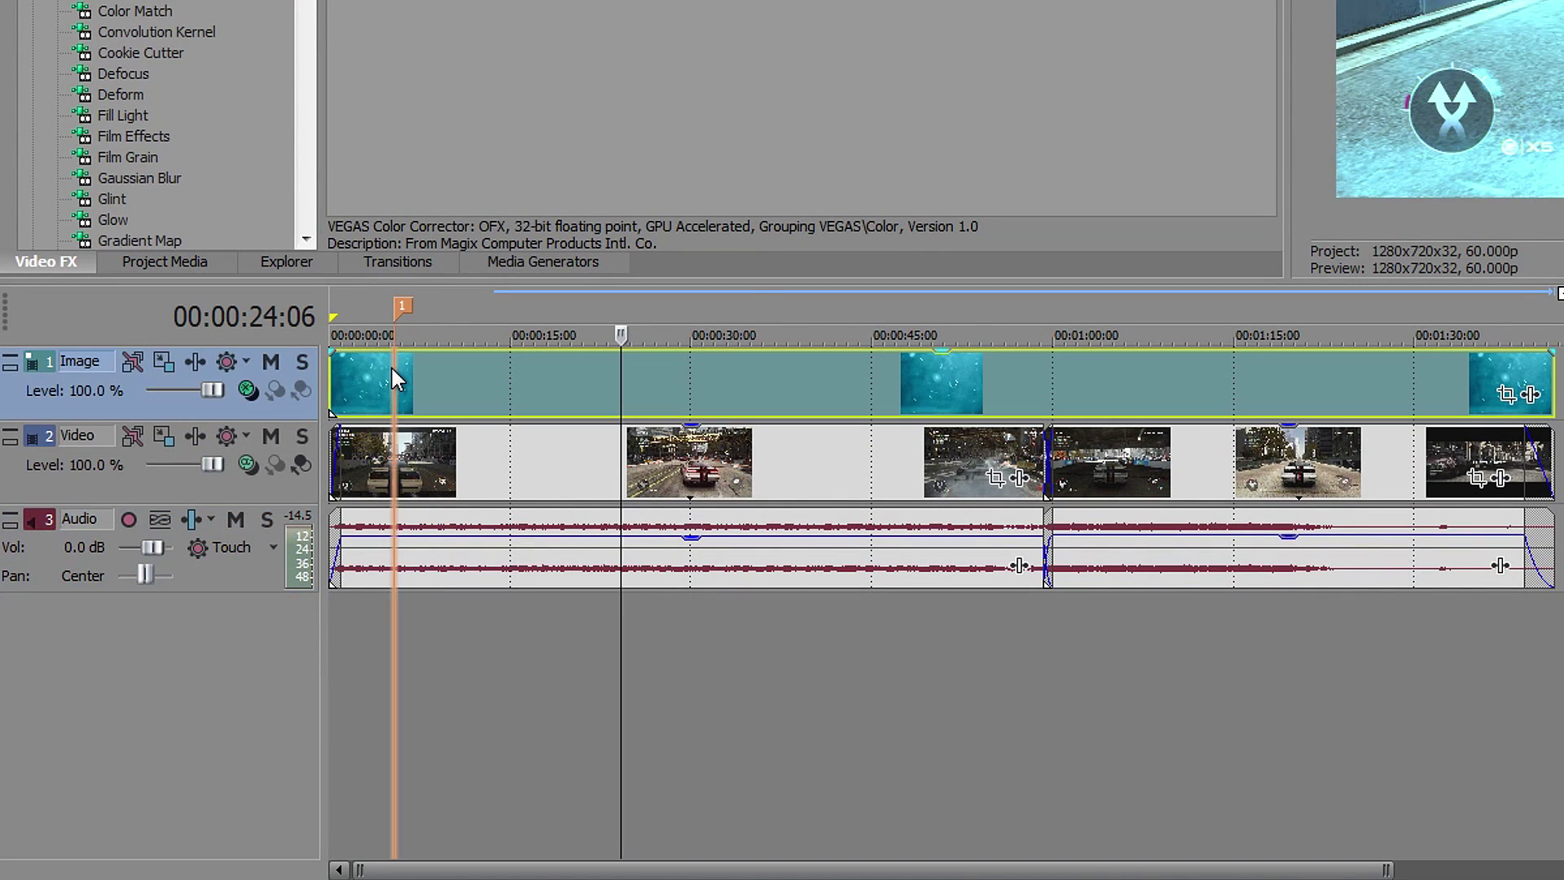
pyautogui.click(494, 379)
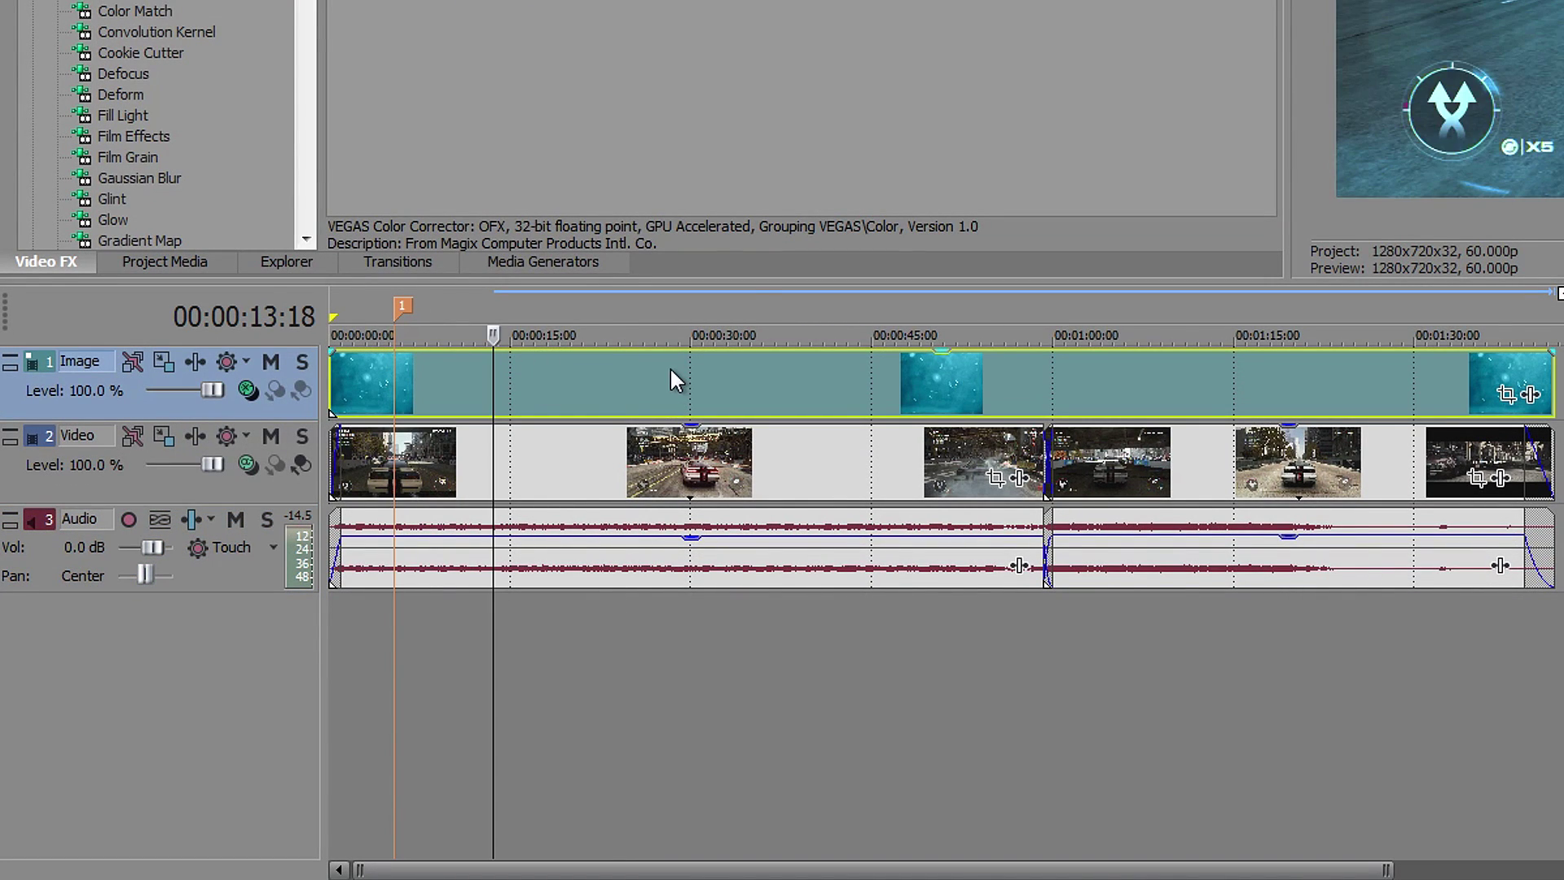
# Place a second marker at 00:00:13:18, and move the first marker to the start of the timeline
pyautogui.press('m')
pyautogui.click(617, 673)
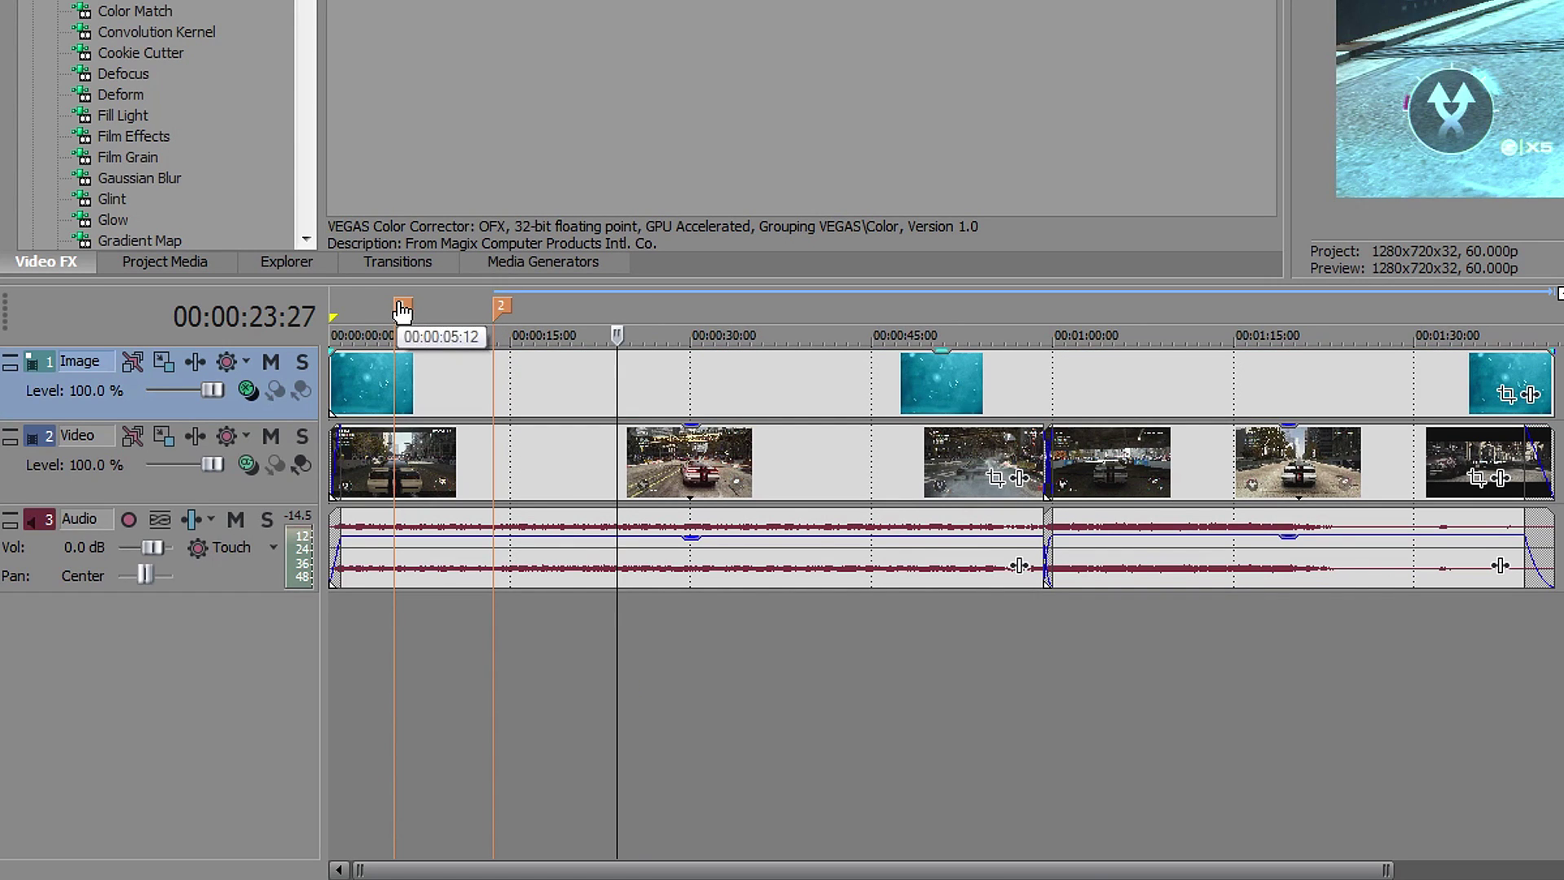
pyautogui.moveTo(405, 312)
pyautogui.mouseDown()
pyautogui.moveTo(437, 308)
pyautogui.moveTo(377, 315)
pyautogui.moveTo(438, 314)
pyautogui.mouseUp()
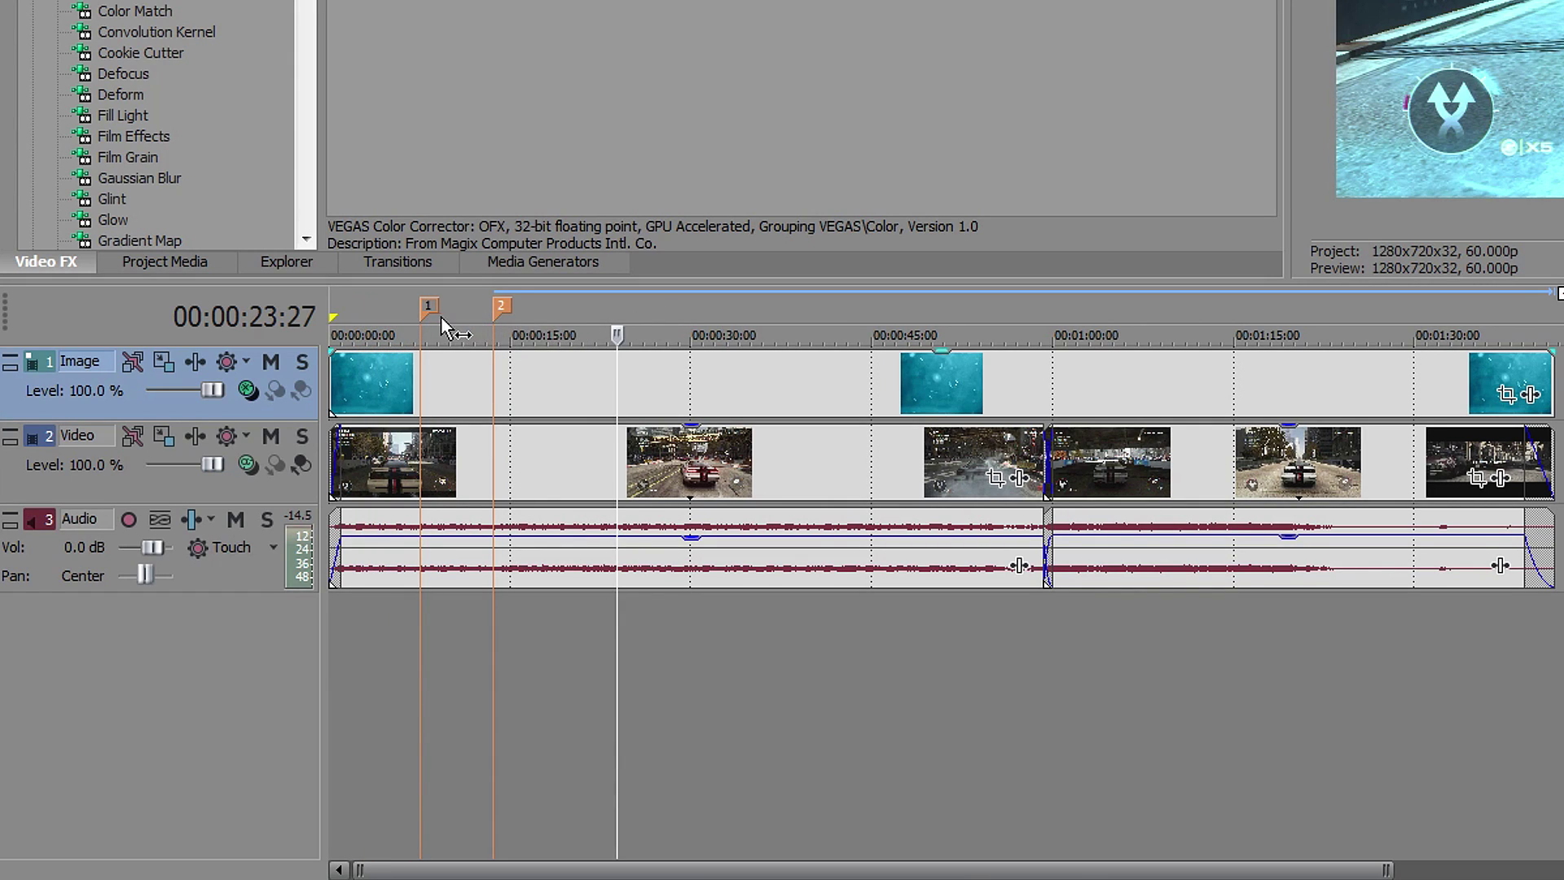
pyautogui.moveTo(427, 313); pyautogui.dragTo(335, 314)
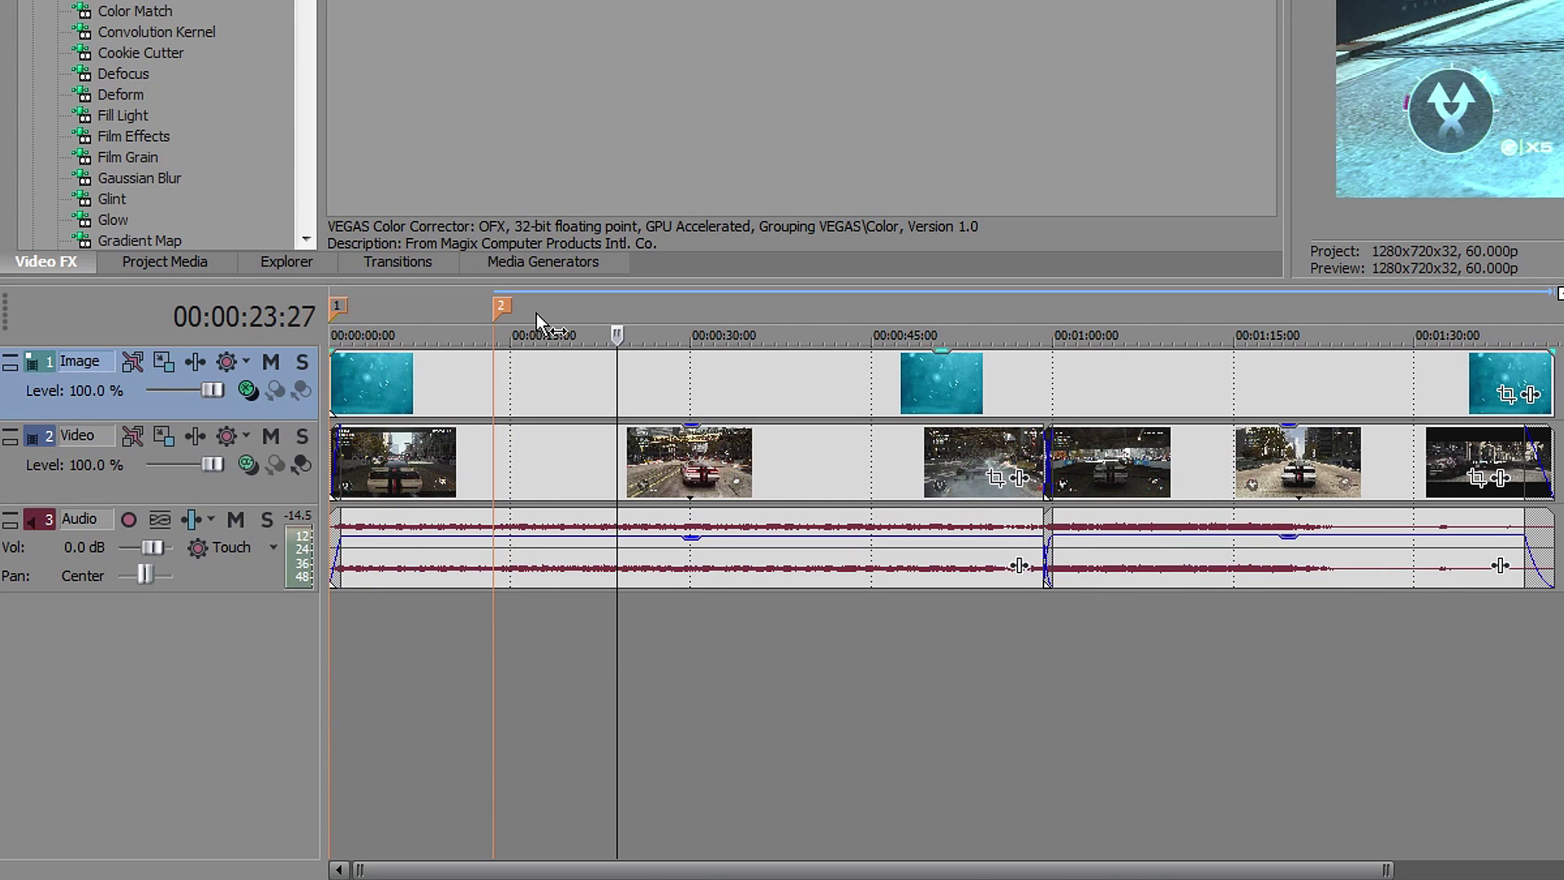
# Move the second marker to the cut between the two video clips, at 00:00:59:09
pyautogui.moveTo(501, 313); pyautogui.dragTo(1063, 334)
pyautogui.click(807, 657)
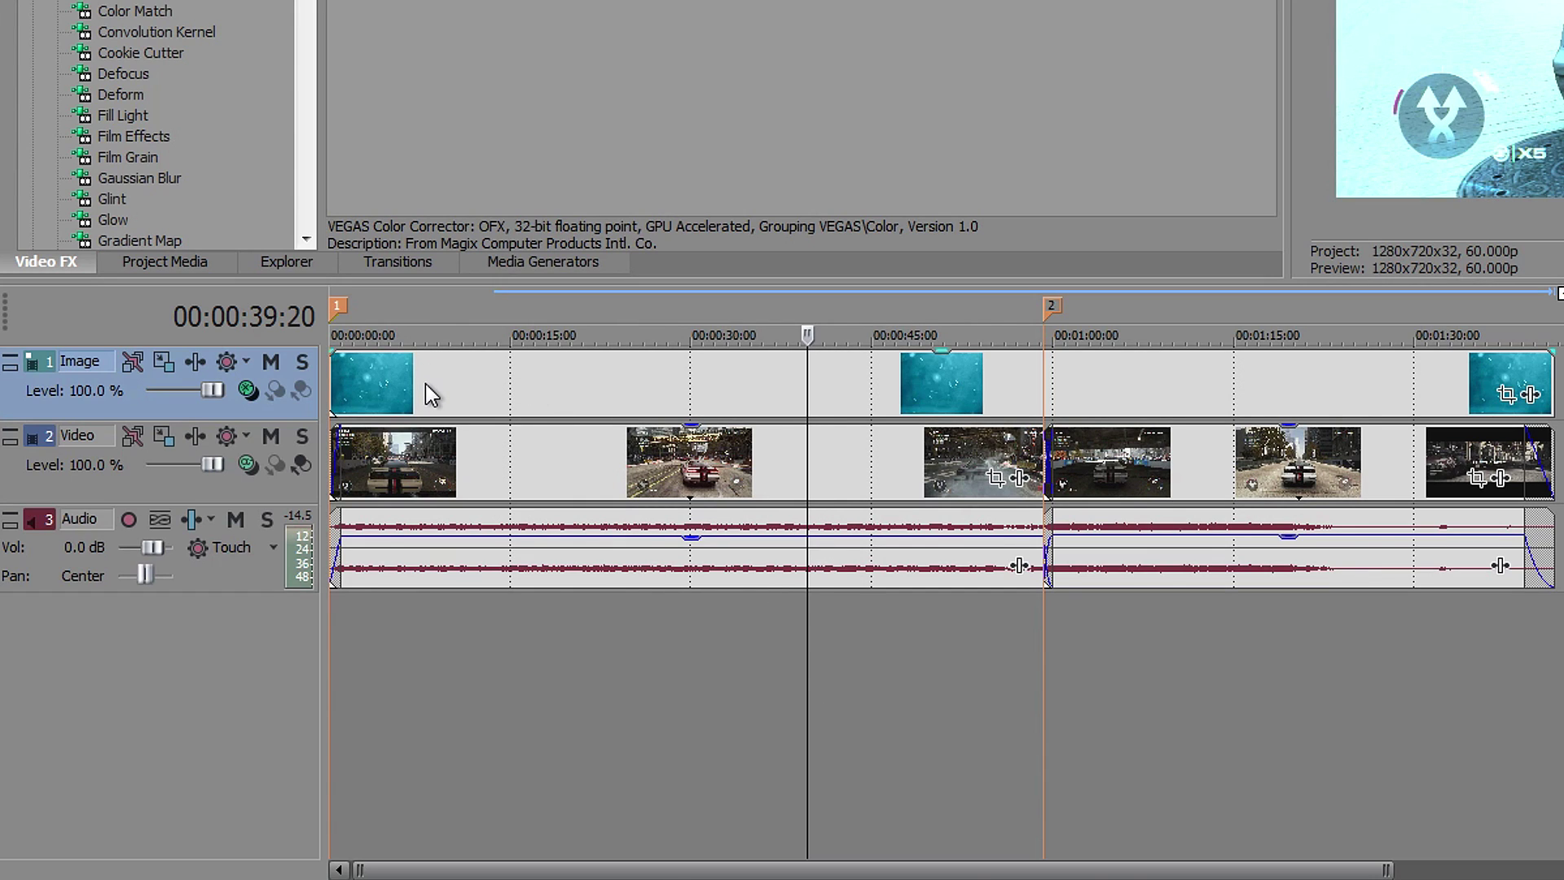
pyautogui.click(1132, 507)
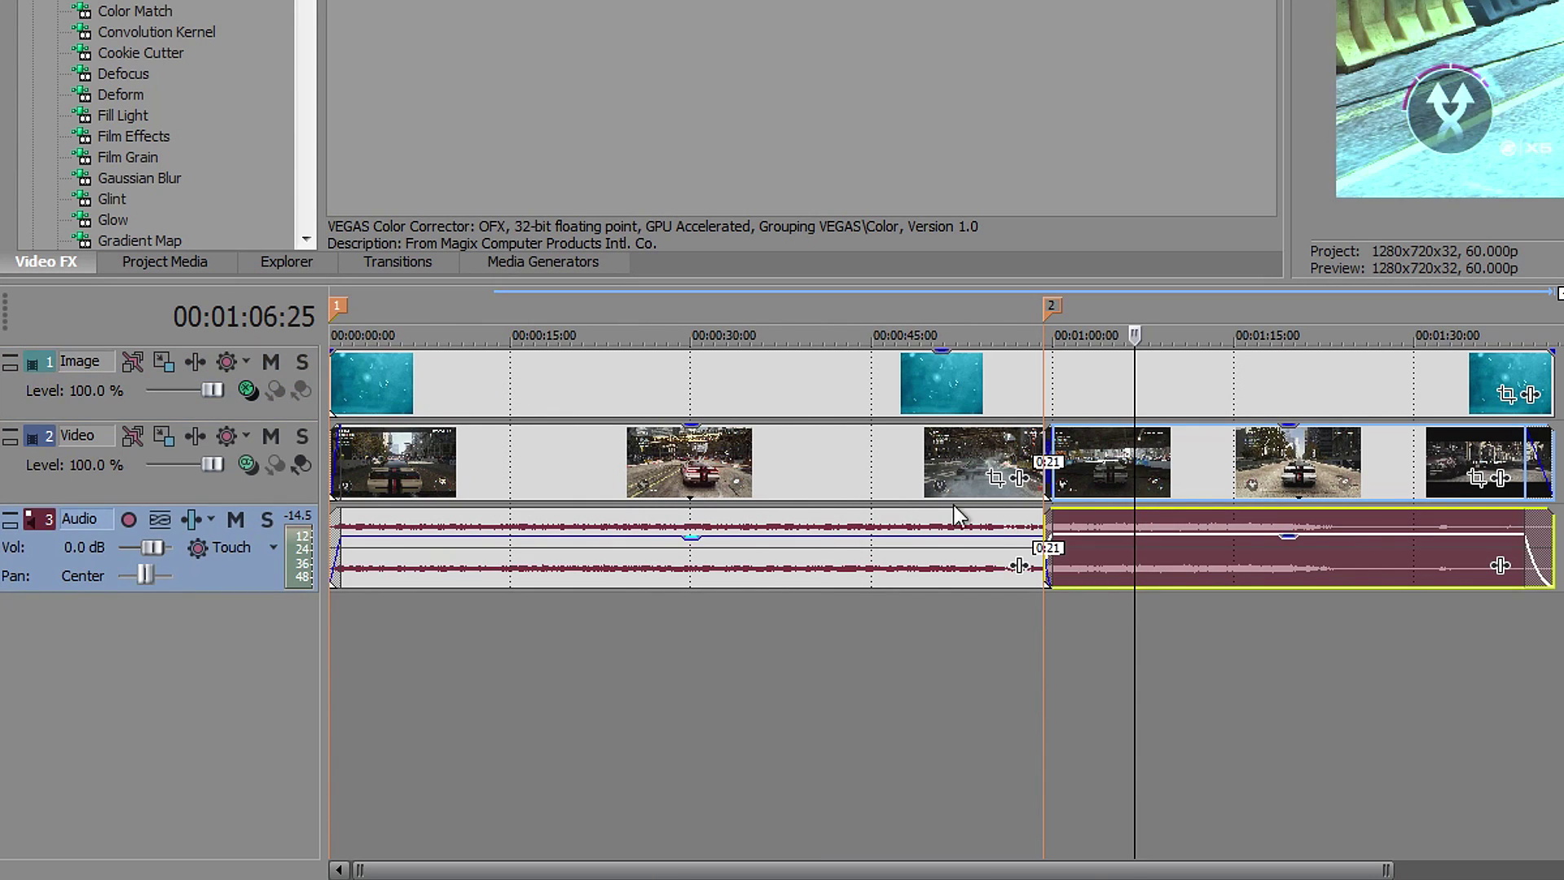
pyautogui.click(753, 461)
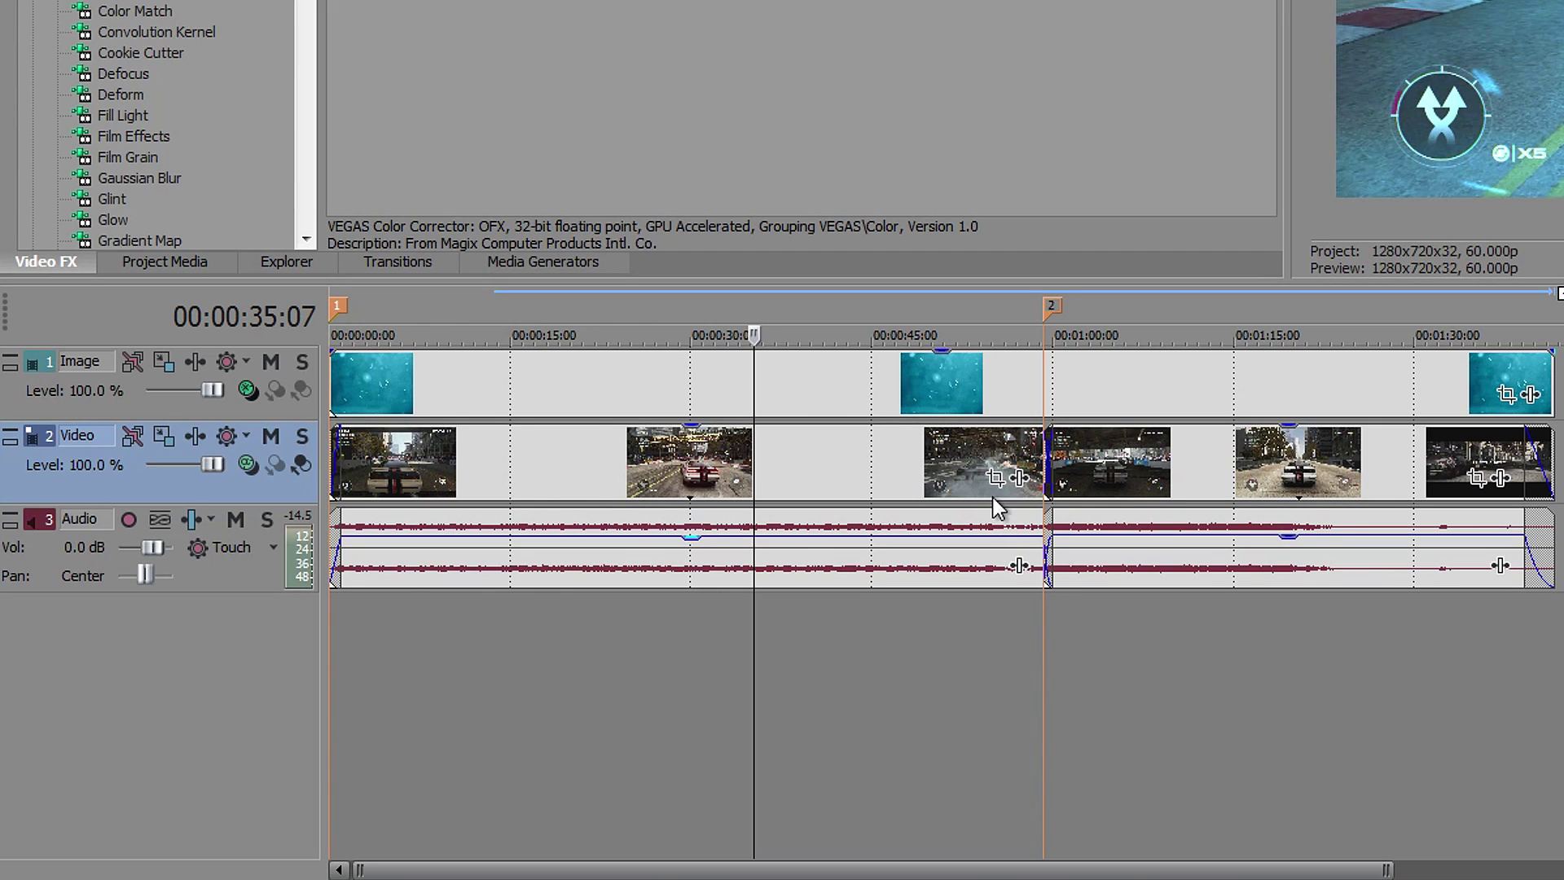
# Name the first marker, at the start of the timeline, Start Clip
pyautogui.click(342, 309)
pyautogui.doubleClick(340, 307)
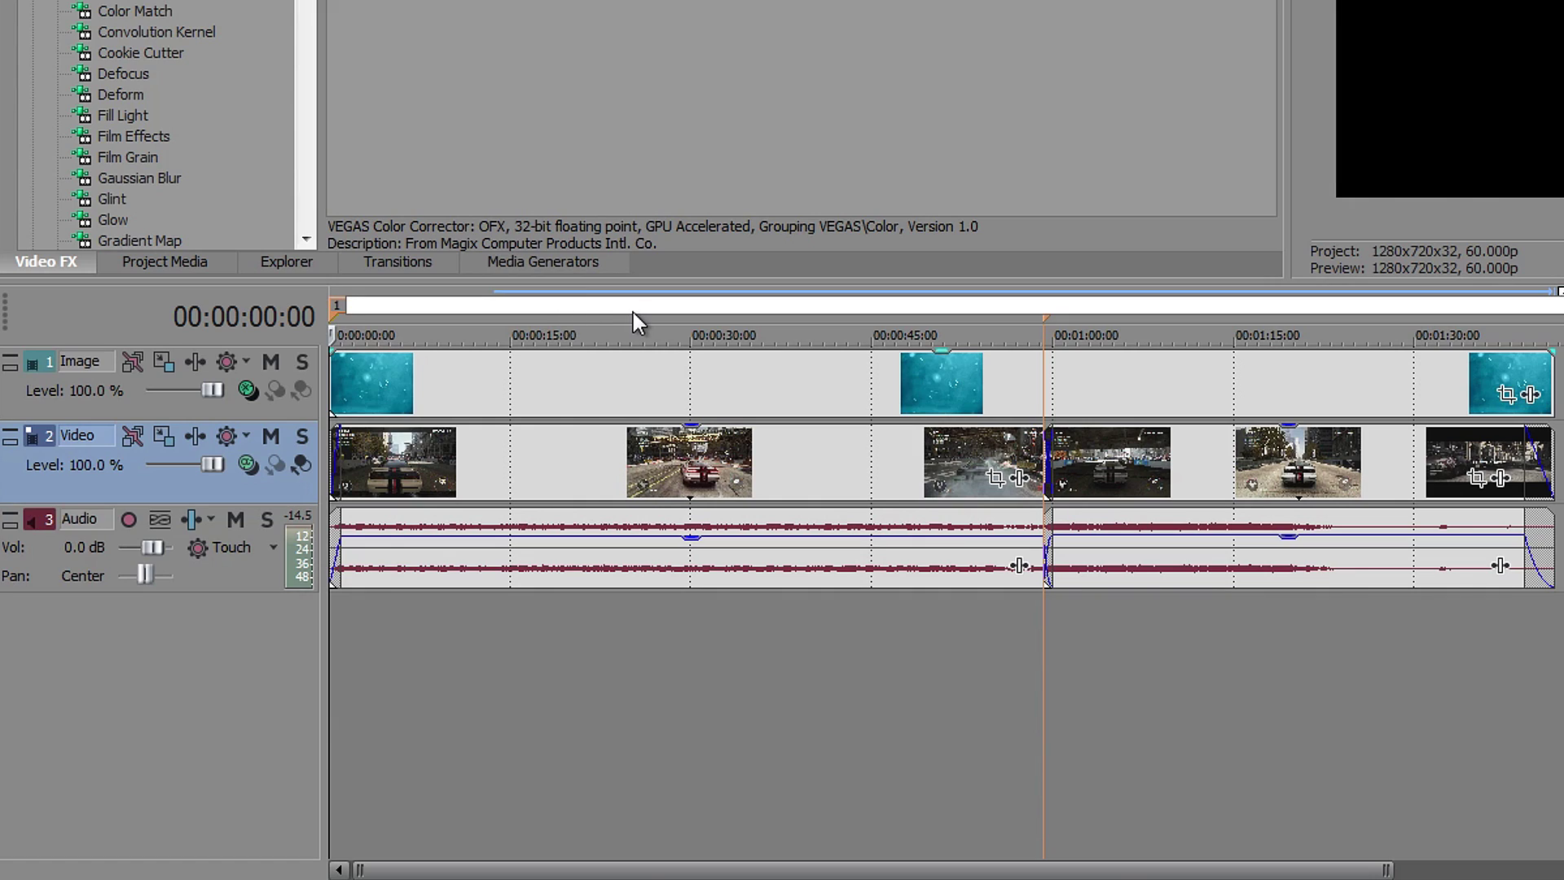
pyautogui.click(625, 645)
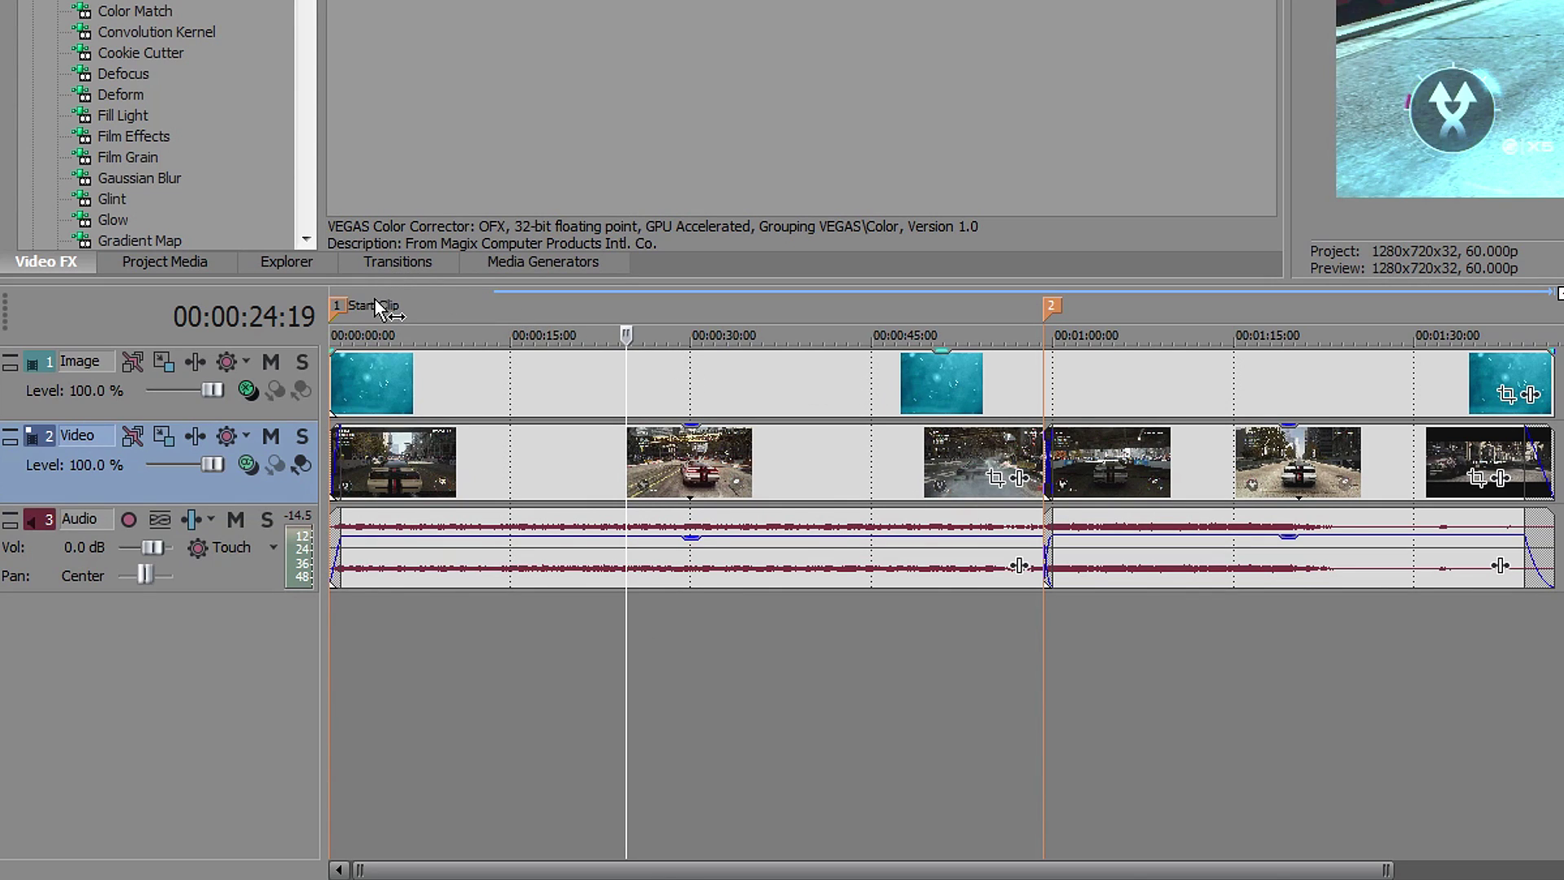
# Open the name of the second marker, at the cut between the video clips, for editing
pyautogui.click(1052, 308)
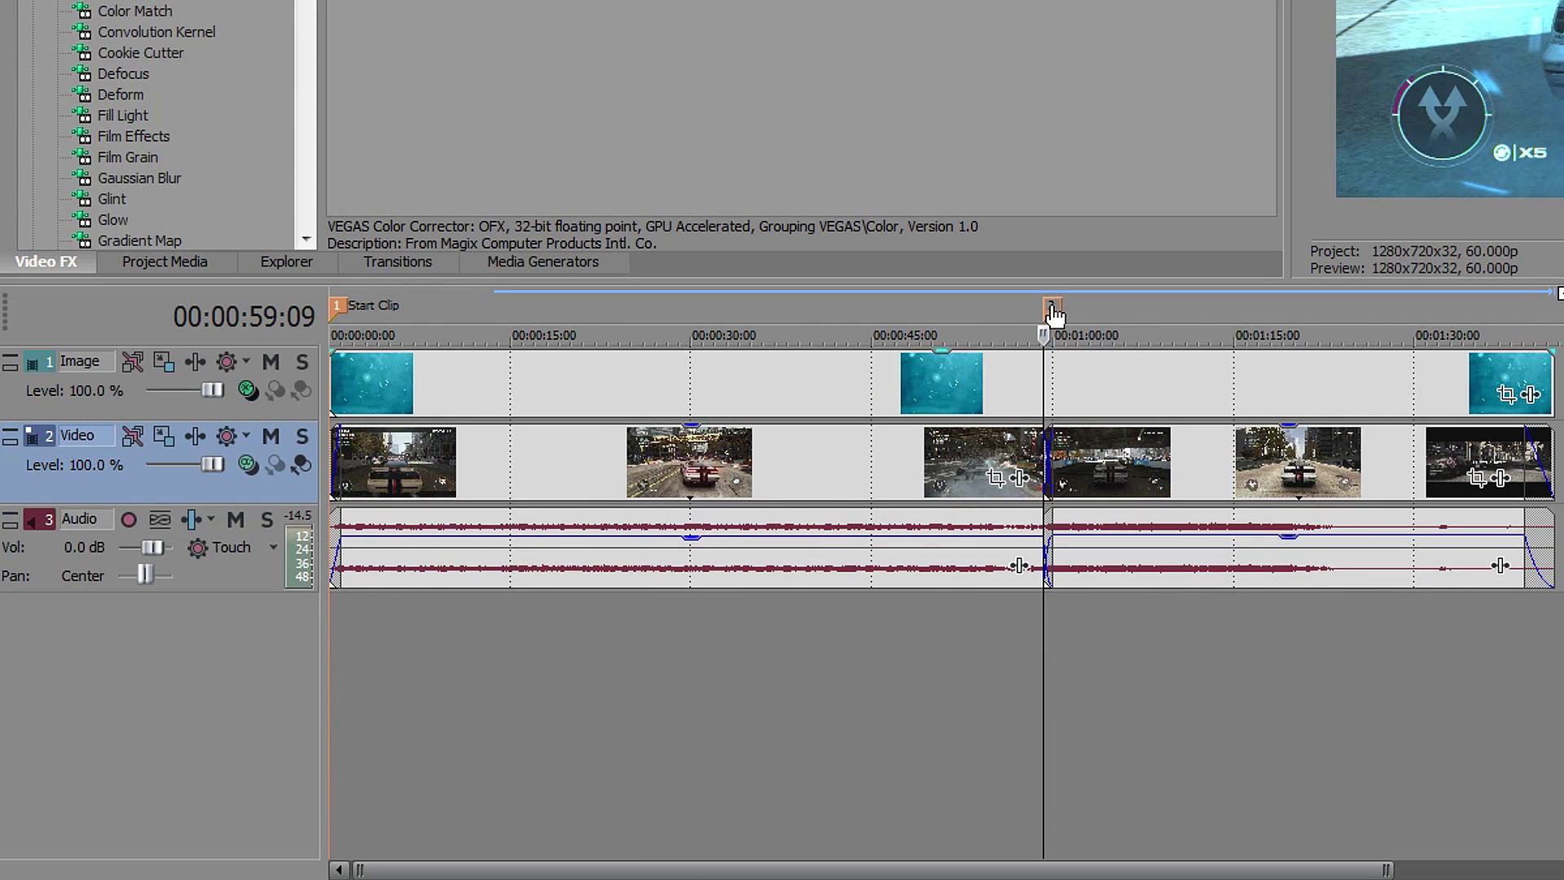
pyautogui.doubleClick(1052, 308)
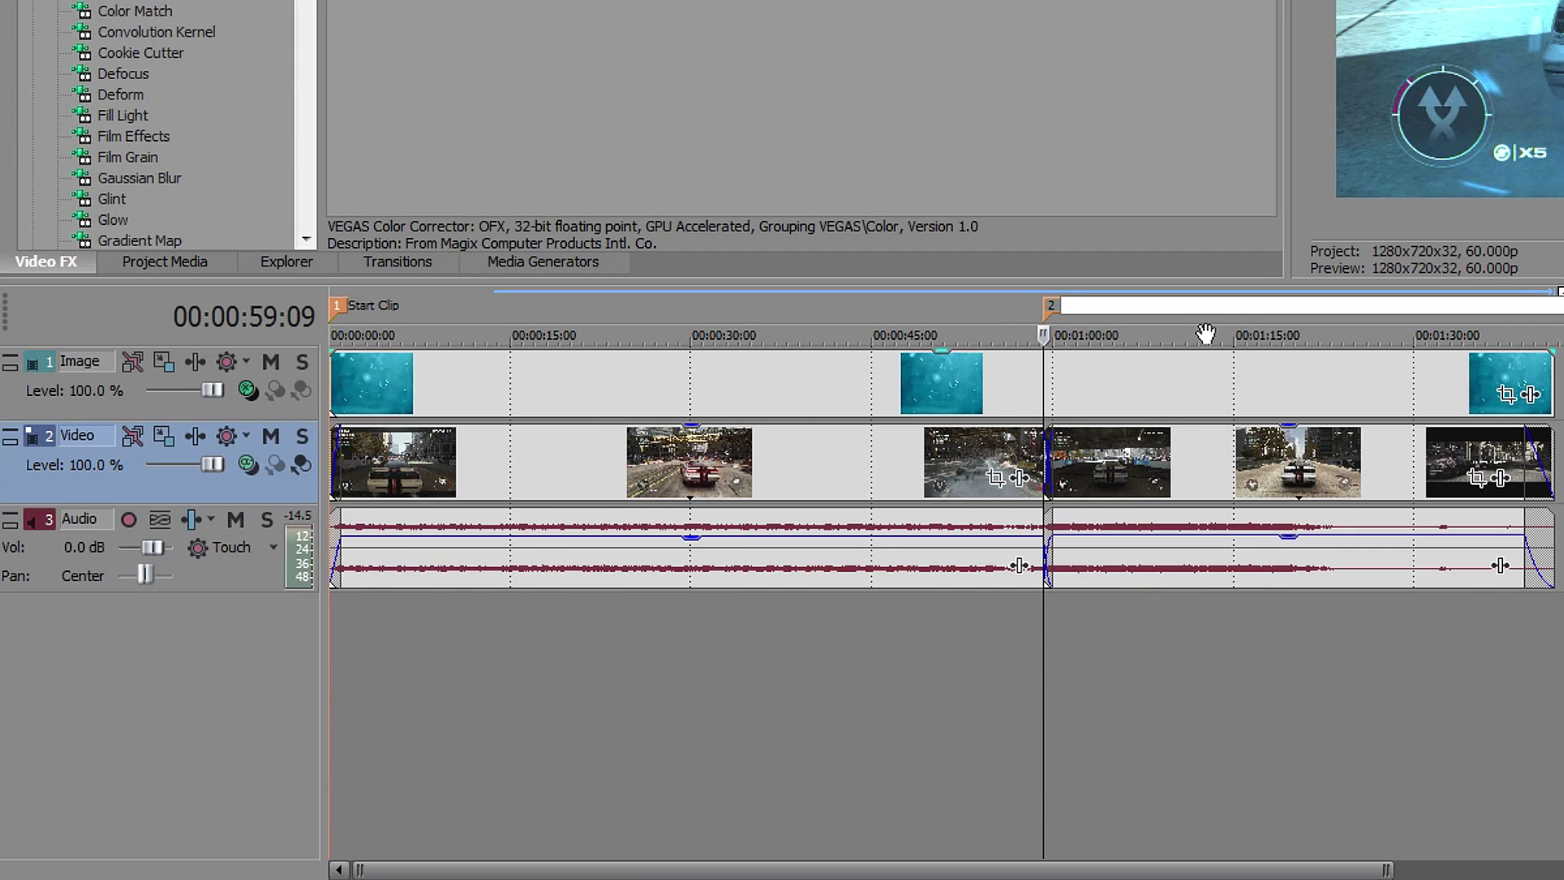